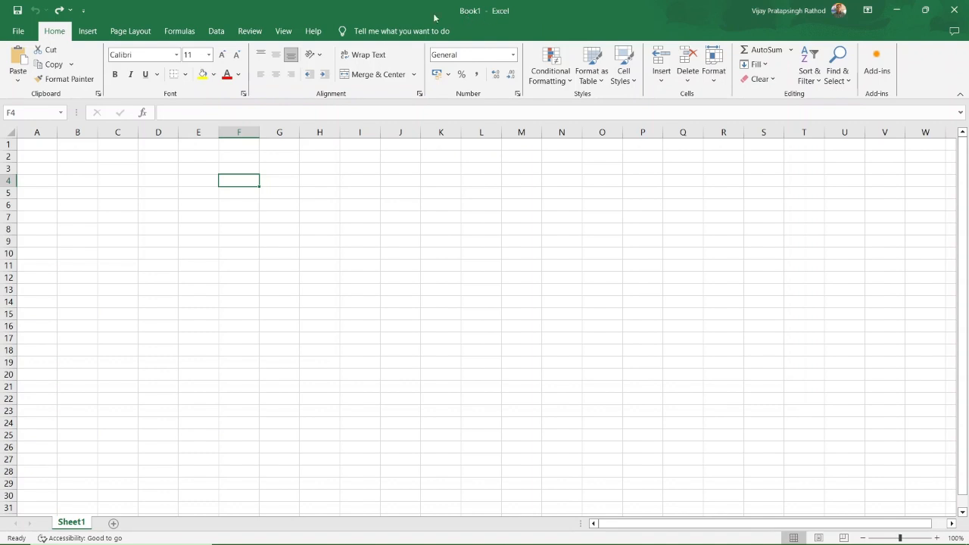
Browse the ribbon tabs, including Insert, and return to the Home tab.
{"action": "left_click", "coordinate": [88, 31]}
{"action": "left_click", "coordinate": [130, 31]}
{"action": "left_click", "coordinate": [180, 31]}
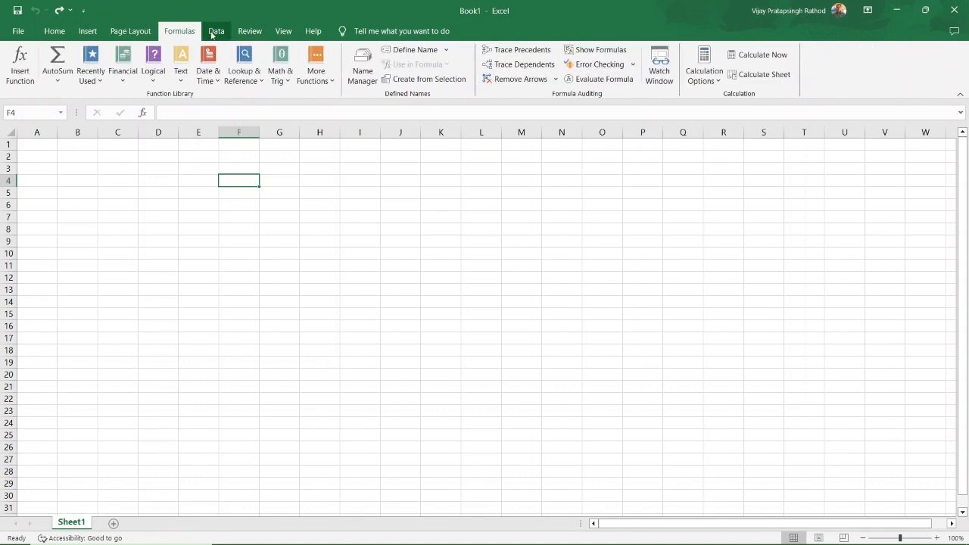
{"action": "left_click", "coordinate": [215, 32]}
{"action": "left_click", "coordinate": [53, 31]}
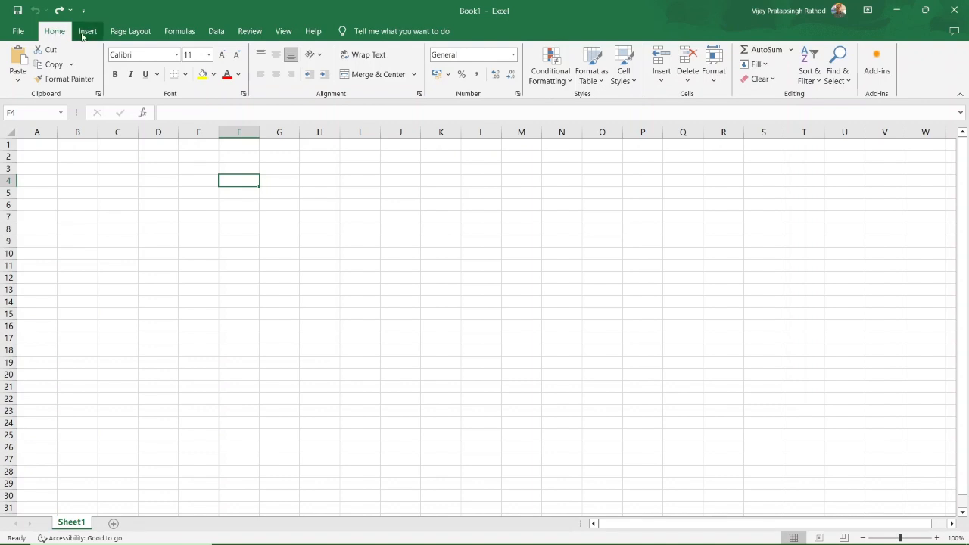
{"action": "left_click", "coordinate": [87, 32]}
{"action": "left_click", "coordinate": [59, 35]}
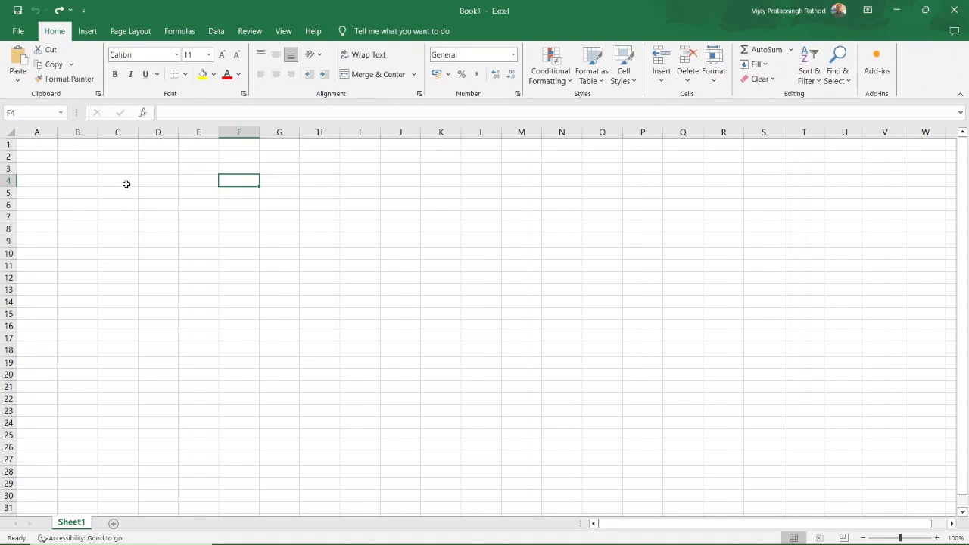
Select a block of cells from A1, then pick cells G8, E6, F6 and H11.
{"action": "left_click_drag", "start_coordinate": [40, 147], "coordinate": [865, 480]}
{"action": "left_click", "coordinate": [296, 231]}
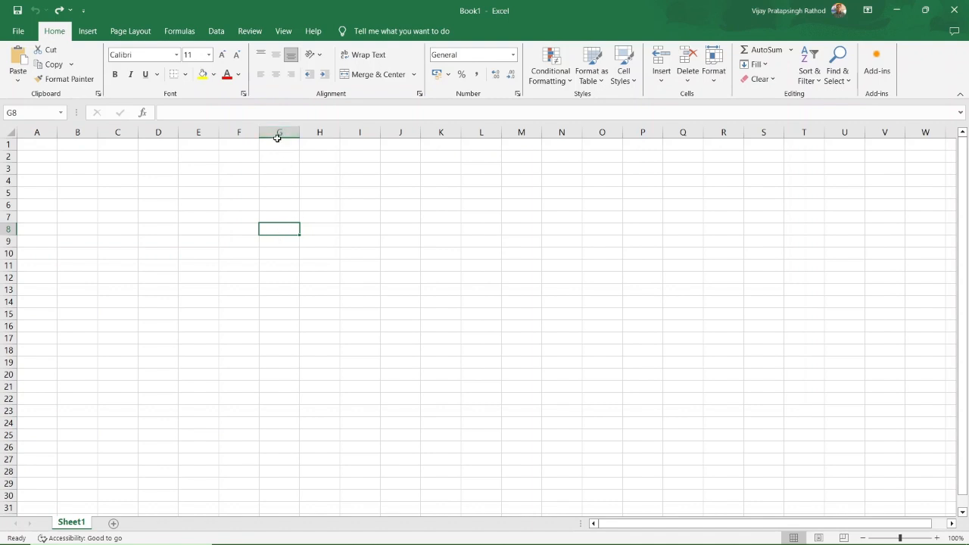
{"action": "left_click", "coordinate": [201, 205]}
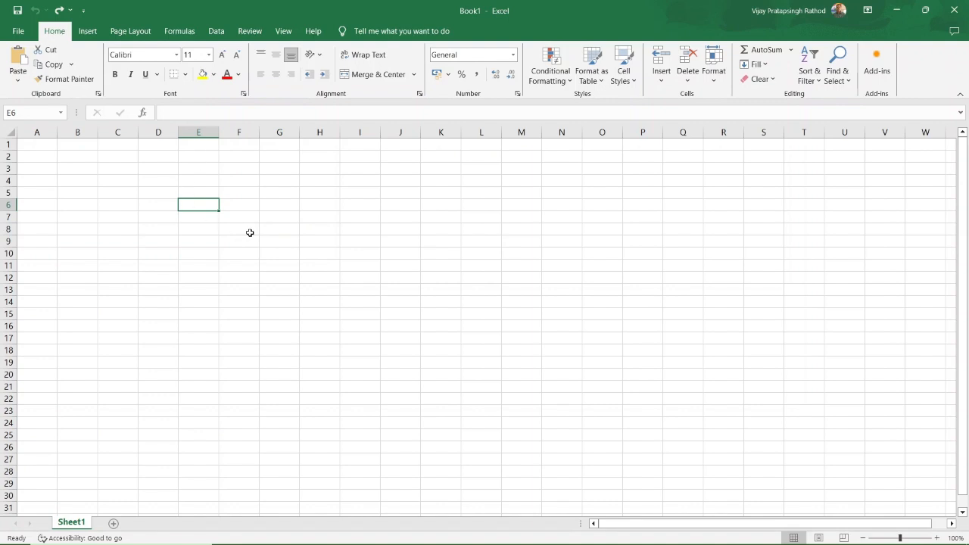
{"action": "left_click", "coordinate": [247, 206]}
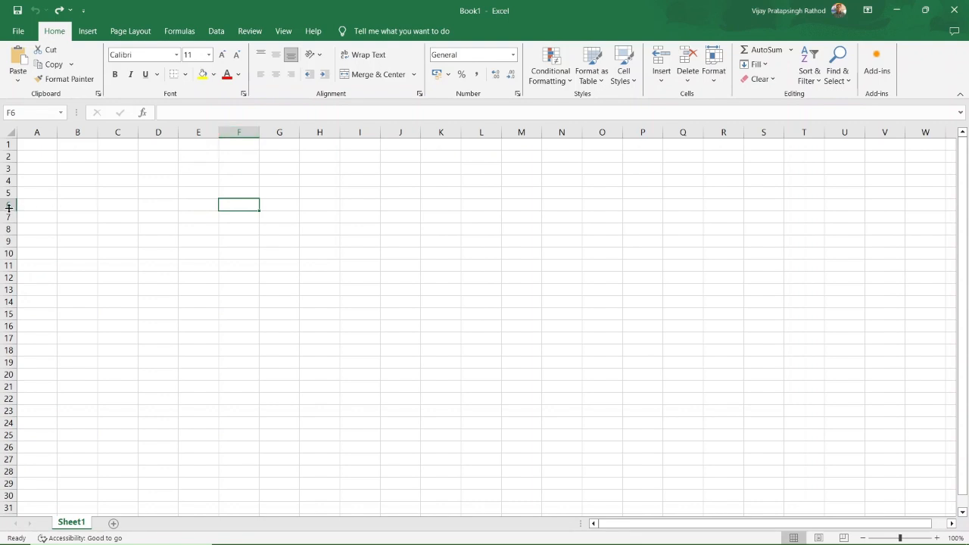
{"action": "left_click", "coordinate": [333, 268]}
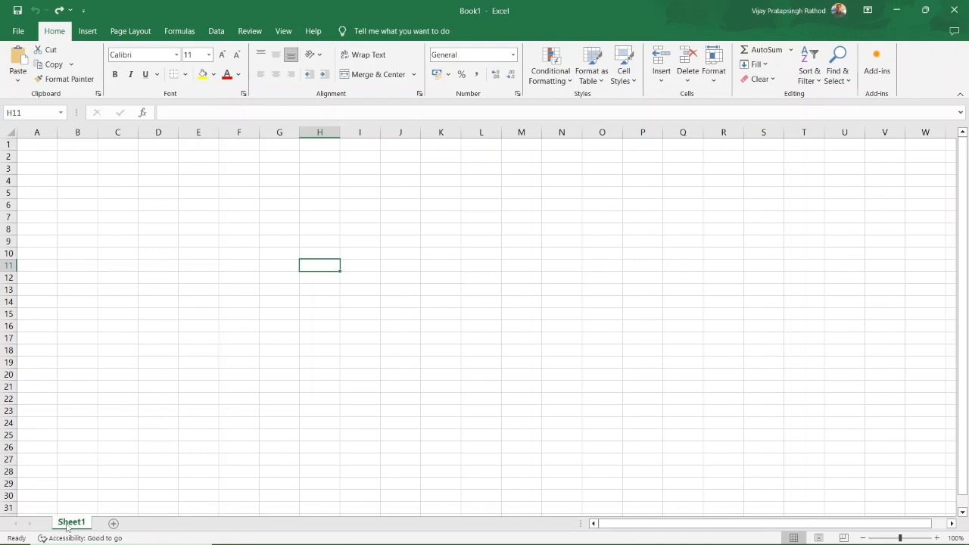
Add a new worksheet and name it ROLL2.
{"action": "left_click", "coordinate": [114, 525]}
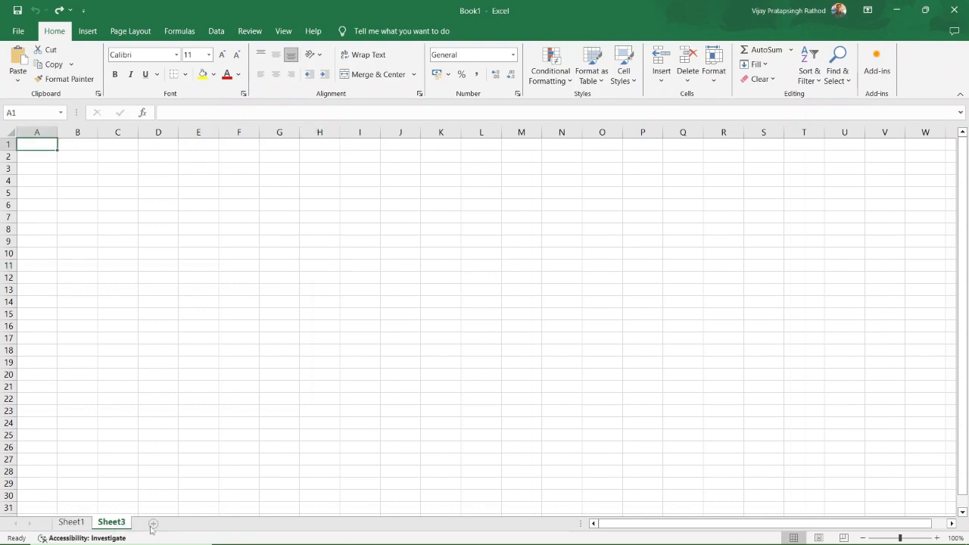
{"action": "right_click", "coordinate": [112, 523]}
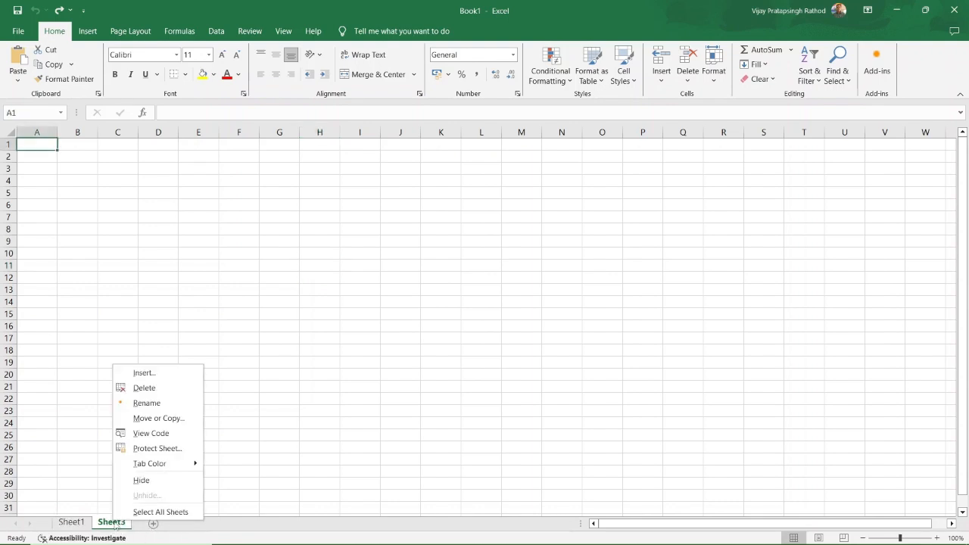
{"action": "left_click", "coordinate": [147, 403]}
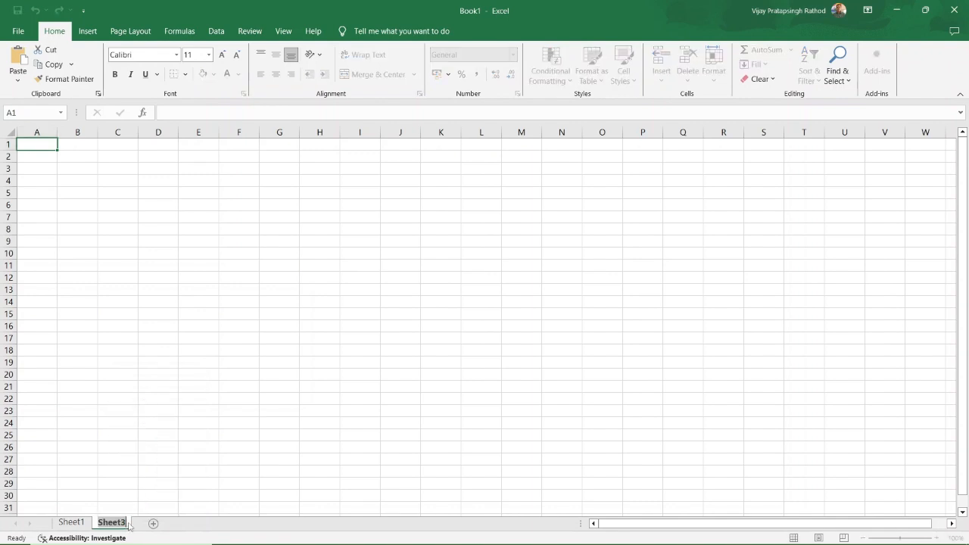
{"action": "key", "text": "Return"}
{"action": "right_click", "coordinate": [123, 524]}
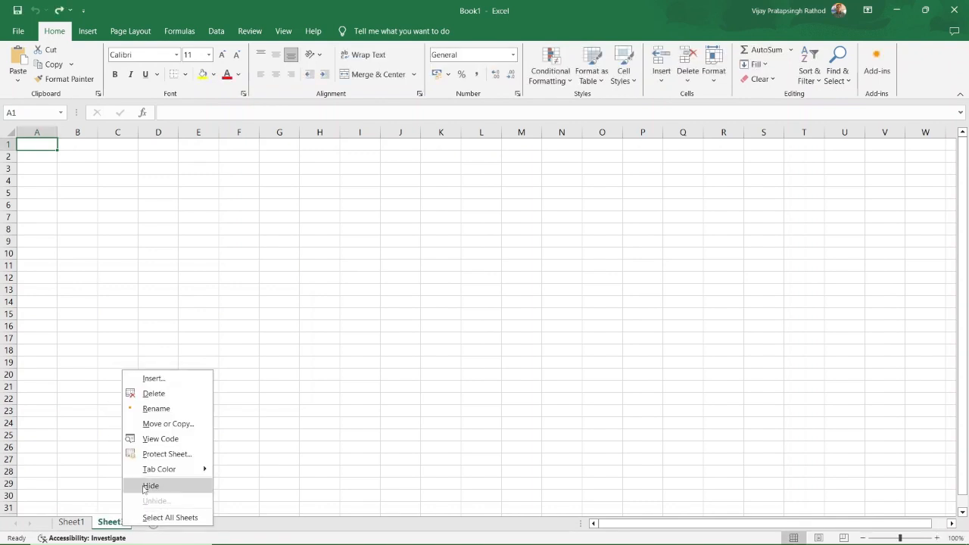
{"action": "left_click", "coordinate": [155, 405]}
{"action": "type", "text": "ROLL"}
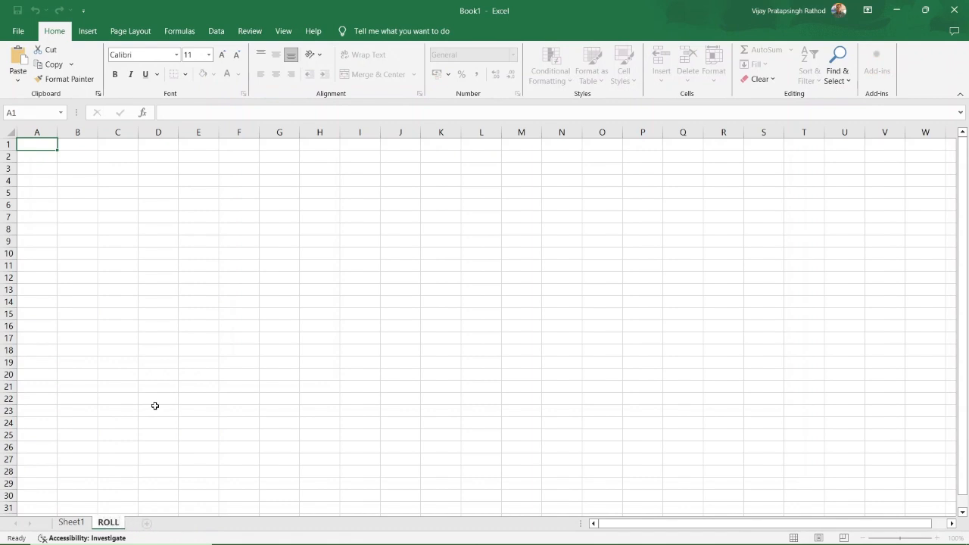
{"action": "type", "text": "E"}
{"action": "left_click", "coordinate": [72, 522]}
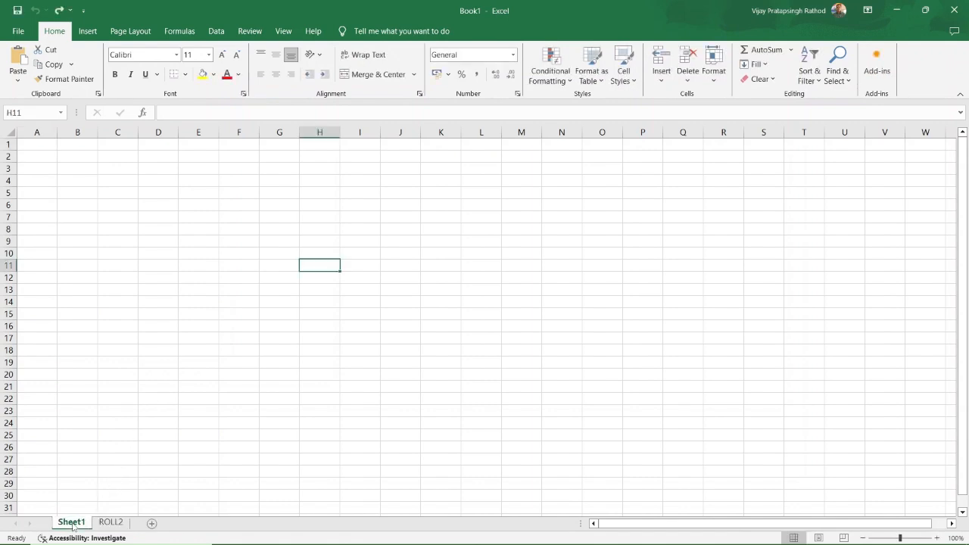
Rename Sheet1 to ROLL1.
{"action": "right_click", "coordinate": [74, 524]}
{"action": "left_click", "coordinate": [114, 406]}
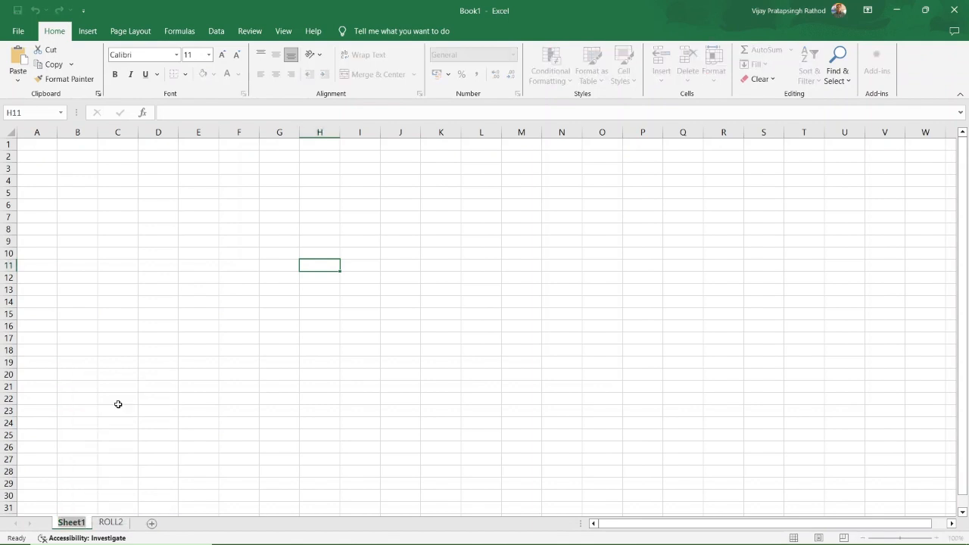
{"action": "type", "text": "ROLL"}
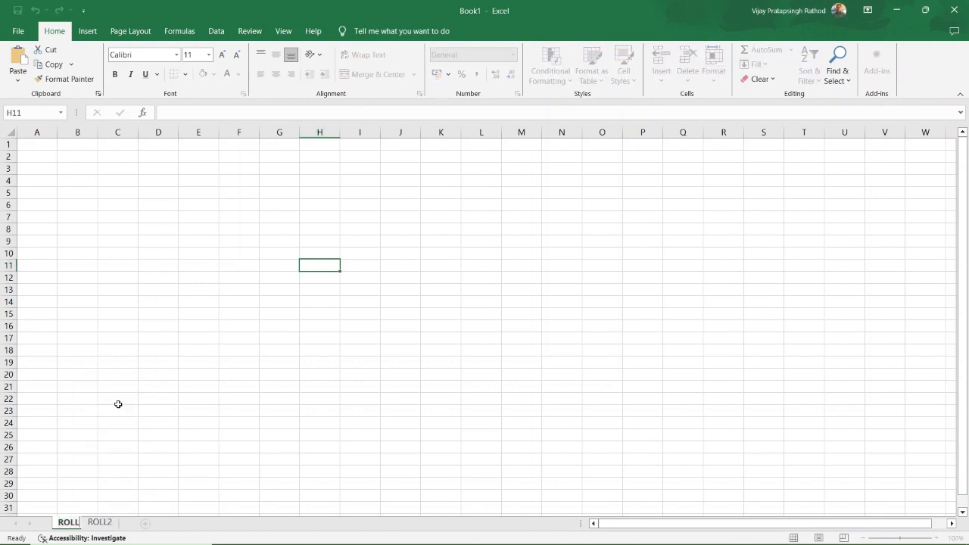
{"action": "type", "text": "NO"}
{"action": "key", "text": "BackSpace"}
{"action": "key", "text": "BackSpace"}
{"action": "type", "text": "1"}
{"action": "left_click", "coordinate": [143, 410]}
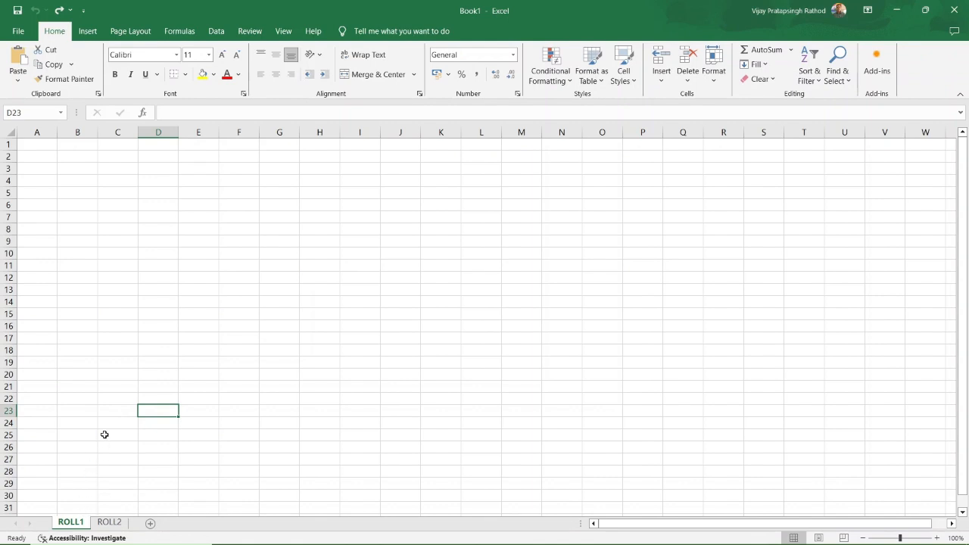
Enter SAMPLE MARK SHEET in A1 and the student's name line in A2.
{"action": "left_click", "coordinate": [44, 146]}
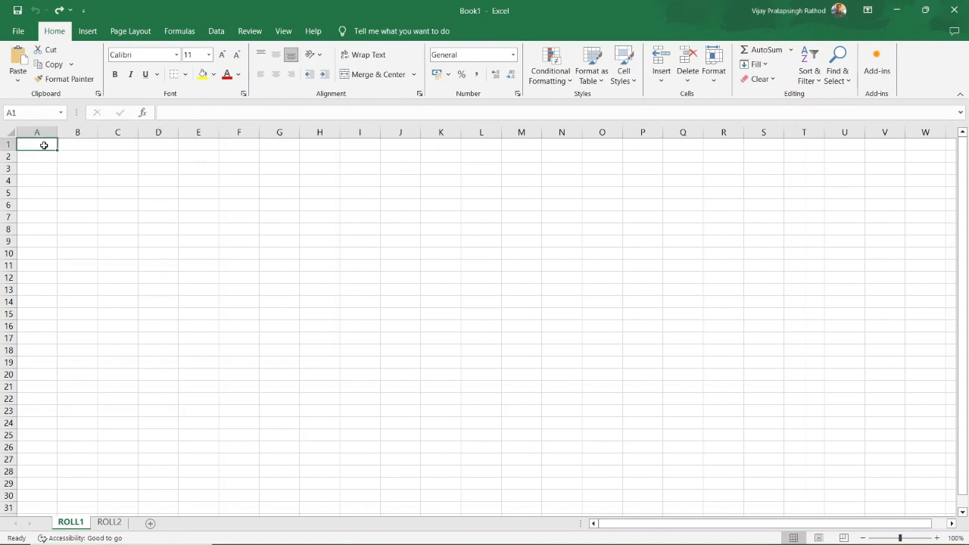
{"action": "type", "text": "SAMPLE"}
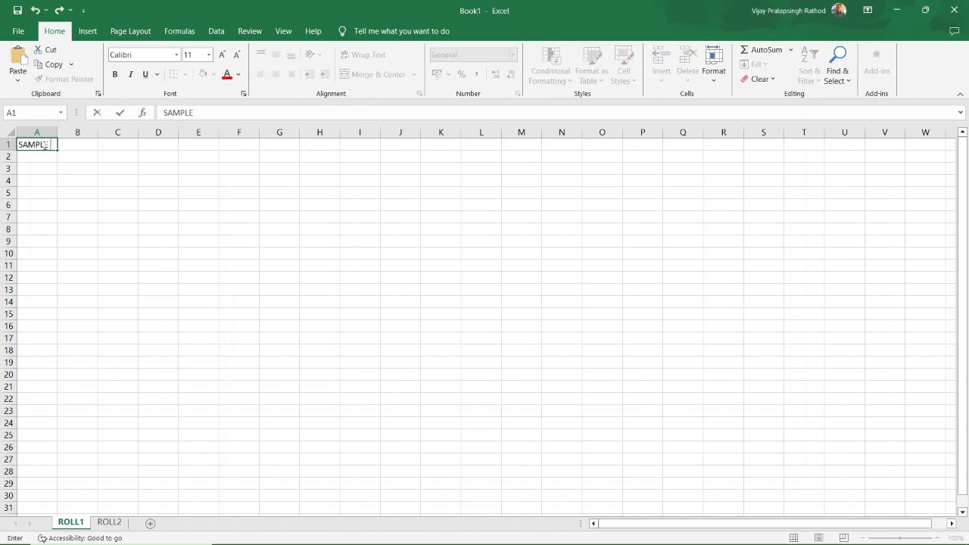
{"action": "type", "text": " MARK SHEET"}
{"action": "left_click", "coordinate": [47, 178]}
{"action": "left_click", "coordinate": [40, 155]}
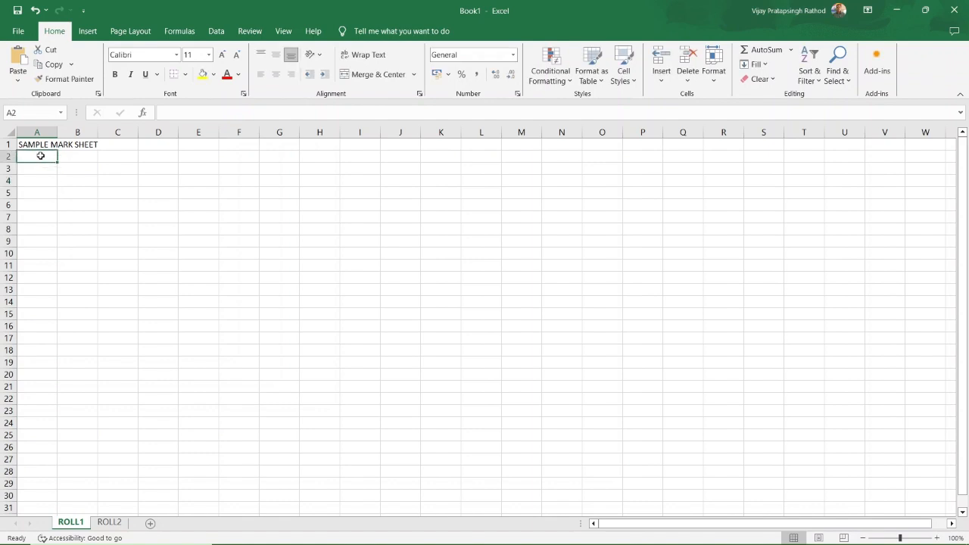
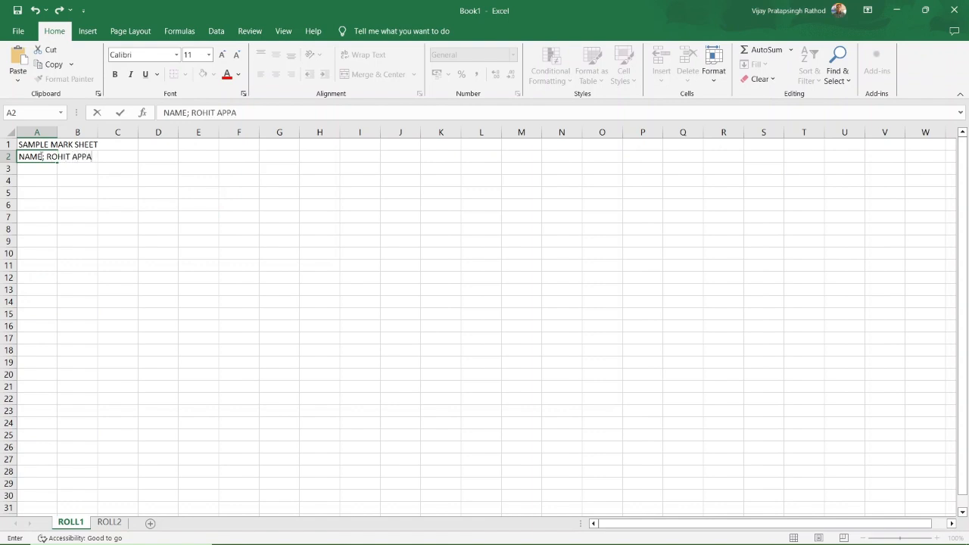
{"action": "left_click", "coordinate": [33, 165]}
Enter ACADEMIC YEAR;2024-2025 in A3 and type SUBJECT CODE in A4.
{"action": "type", "text": "ACADEMIC"}
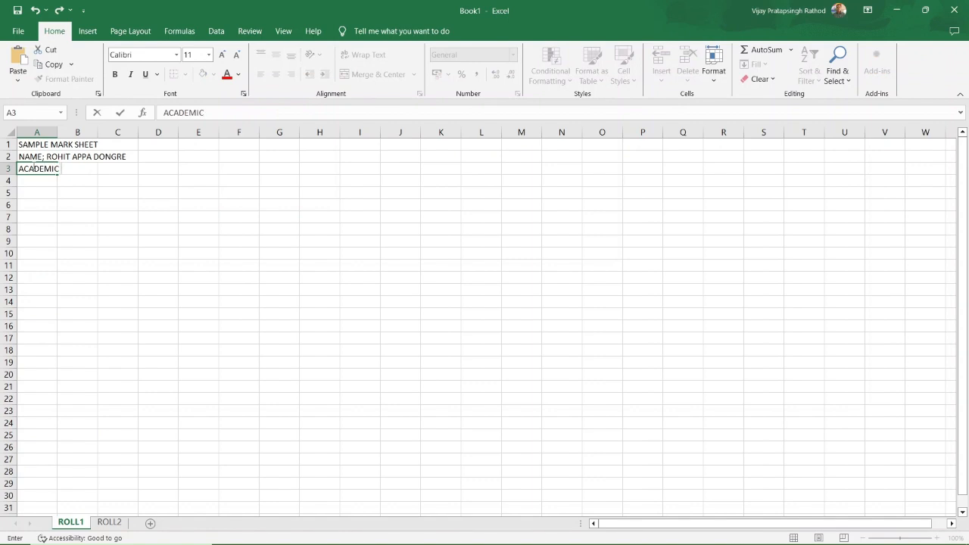
{"action": "type", "text": " YEAR;2024-2025"}
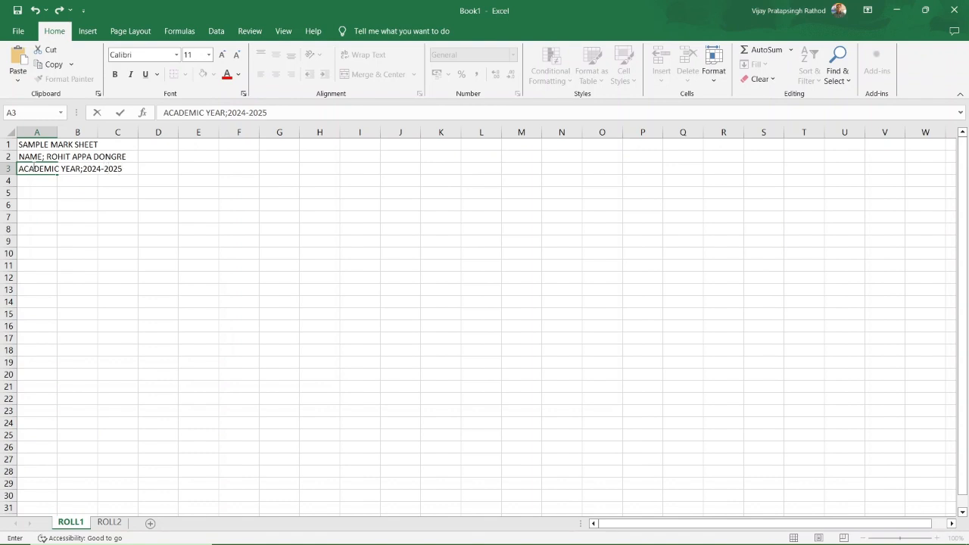
{"action": "left_click", "coordinate": [38, 192]}
{"action": "left_click", "coordinate": [37, 181]}
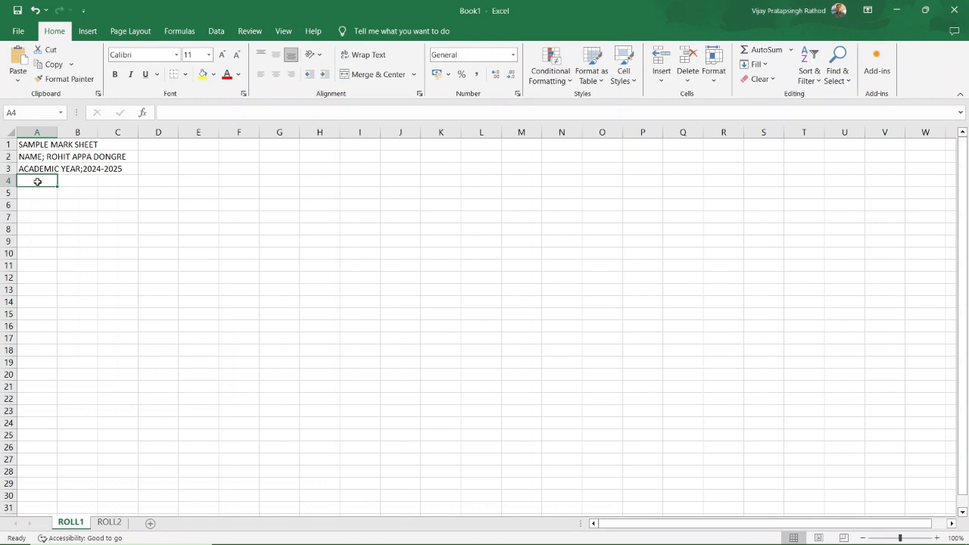
{"action": "type", "text": "SU"}
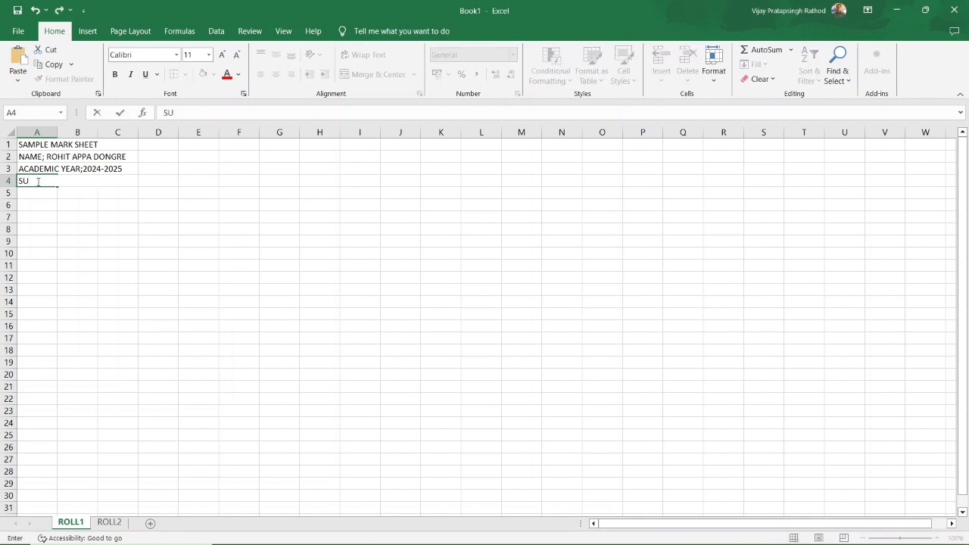
{"action": "type", "text": "BJECT CODE"}
Add the SUBJECT NAME heading in B4 and widen columns A and B to fit.
{"action": "left_click", "coordinate": [76, 253]}
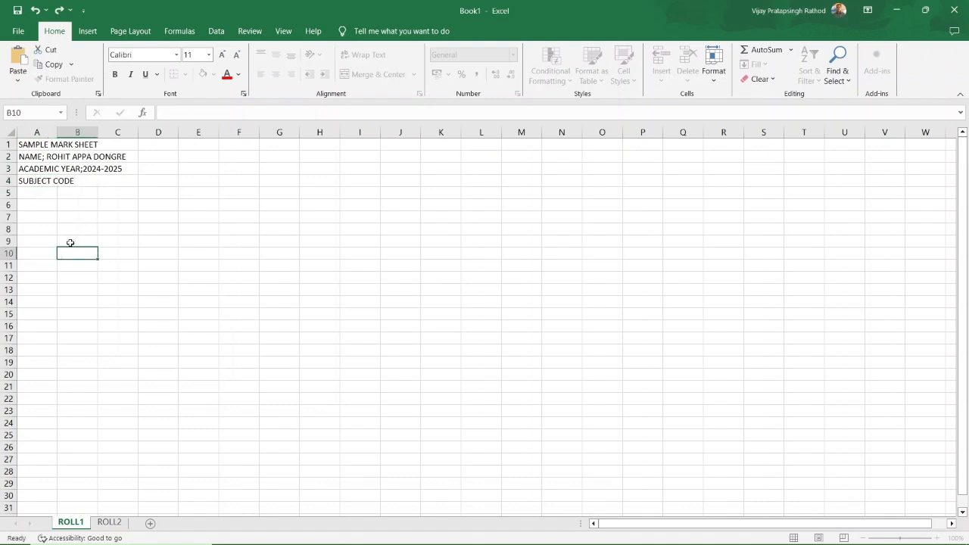
{"action": "double_click", "coordinate": [58, 134]}
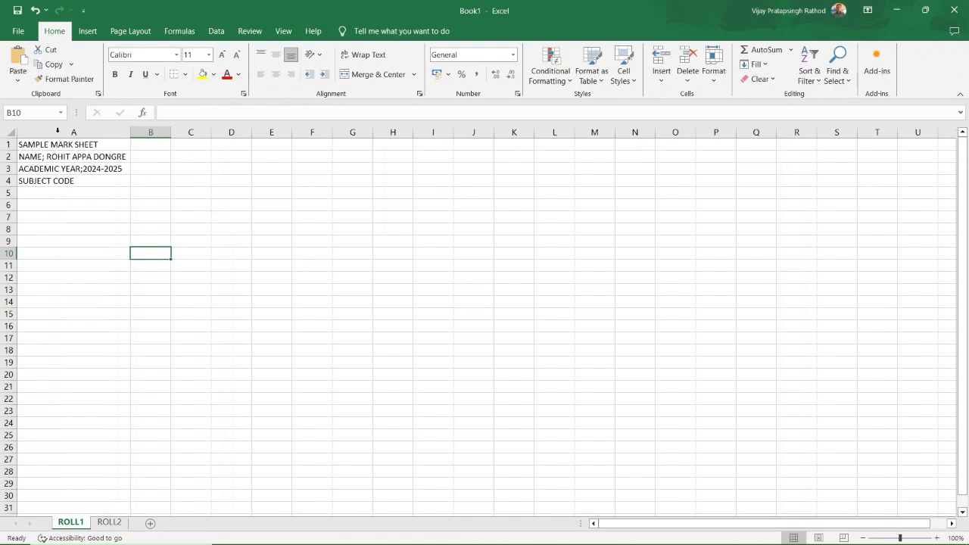
{"action": "left_click", "coordinate": [81, 195]}
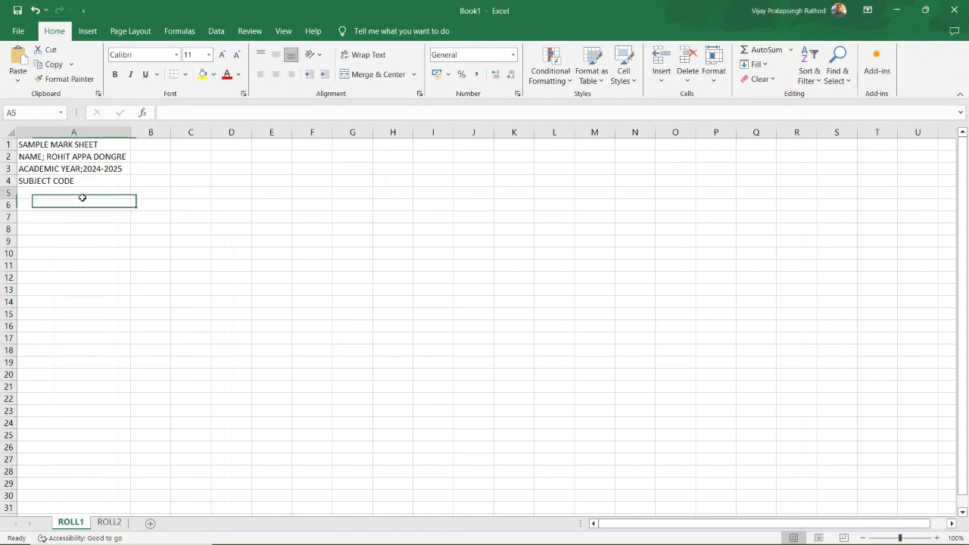
{"action": "left_click", "coordinate": [142, 183]}
{"action": "type", "text": "SU"}
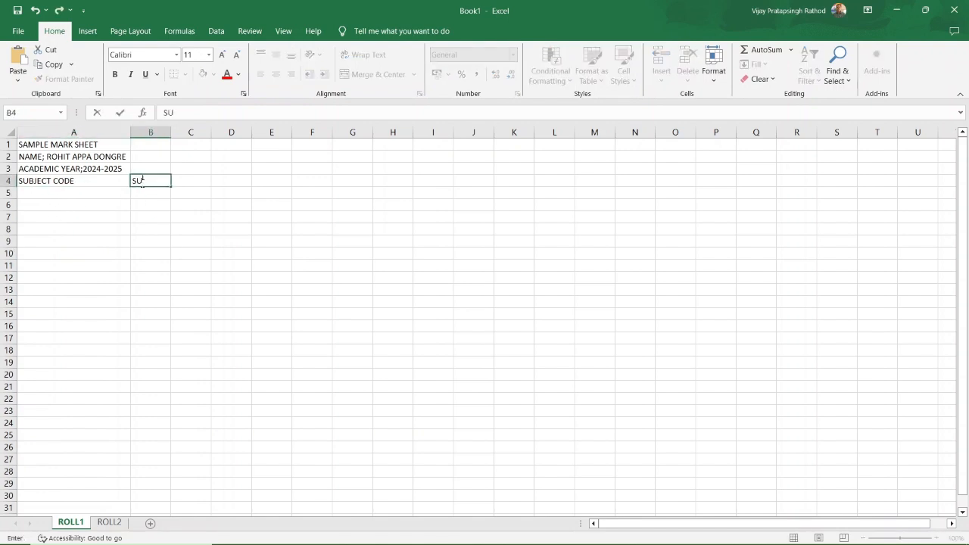
{"action": "type", "text": "BJECT NAME"}
{"action": "left_click", "coordinate": [218, 229]}
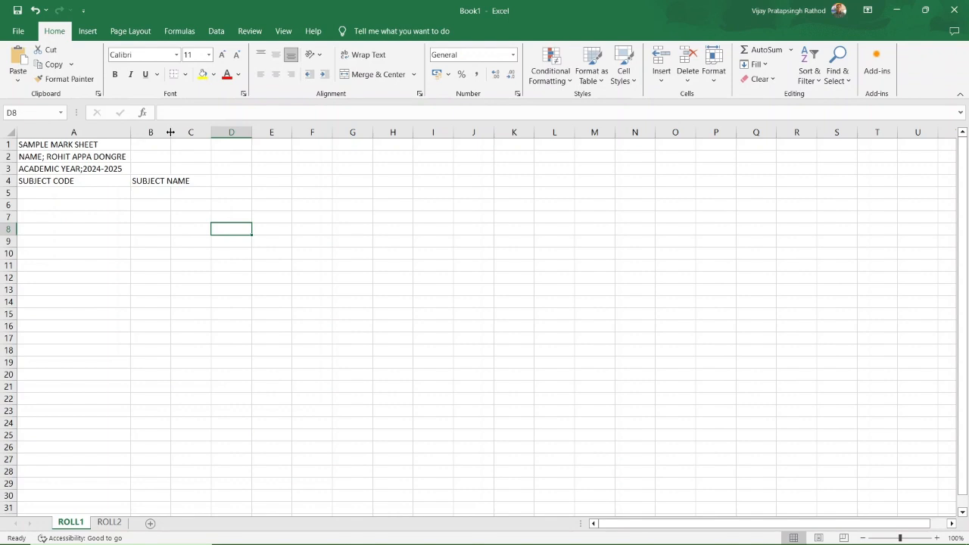
{"action": "left_click_drag", "start_coordinate": [170, 133], "coordinate": [193, 133]}
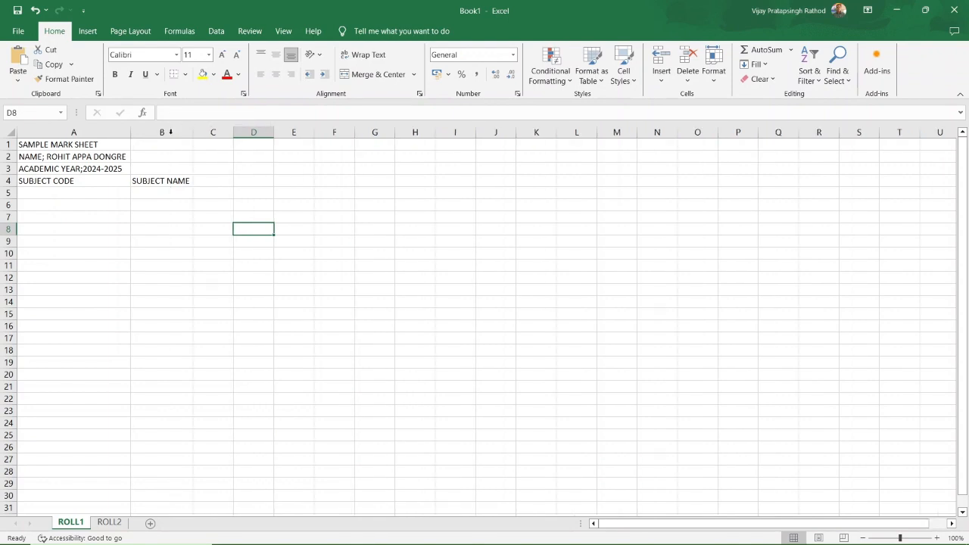
{"action": "left_click", "coordinate": [155, 183]}
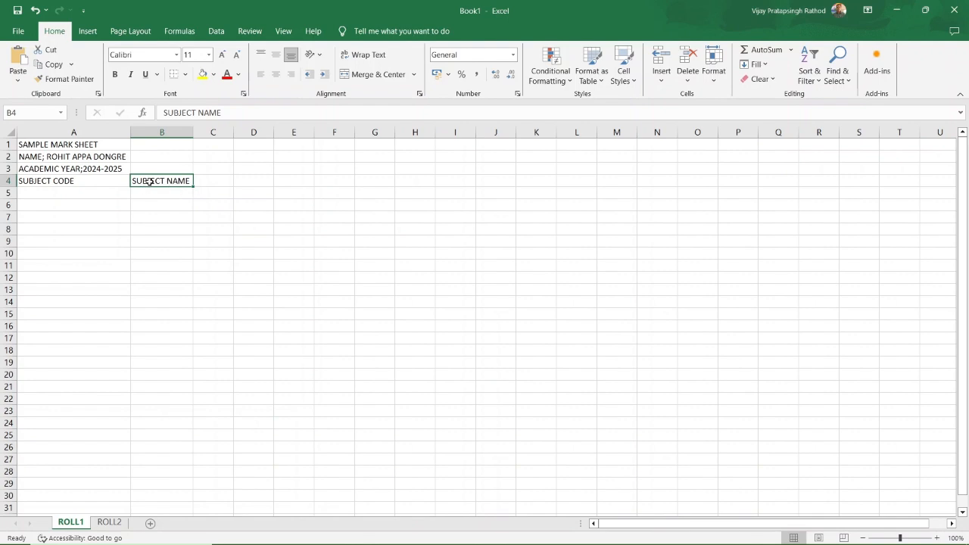
Add MAXIMUM MARKS in C4 and OBTAINED MARKS in D4, auto-fitting both columns.
{"action": "left_click", "coordinate": [209, 178]}
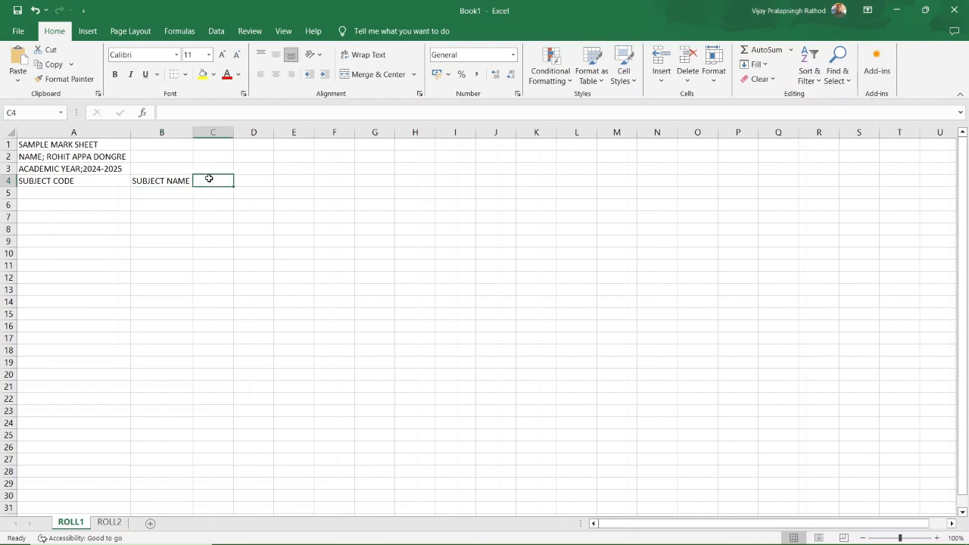
{"action": "type", "text": "MAXIMUM MARKS"}
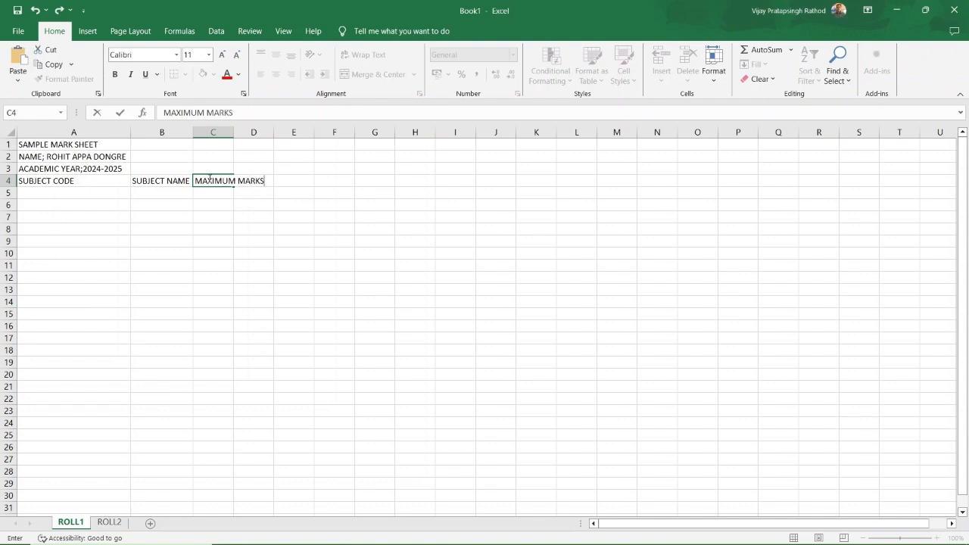
{"action": "left_click", "coordinate": [282, 167]}
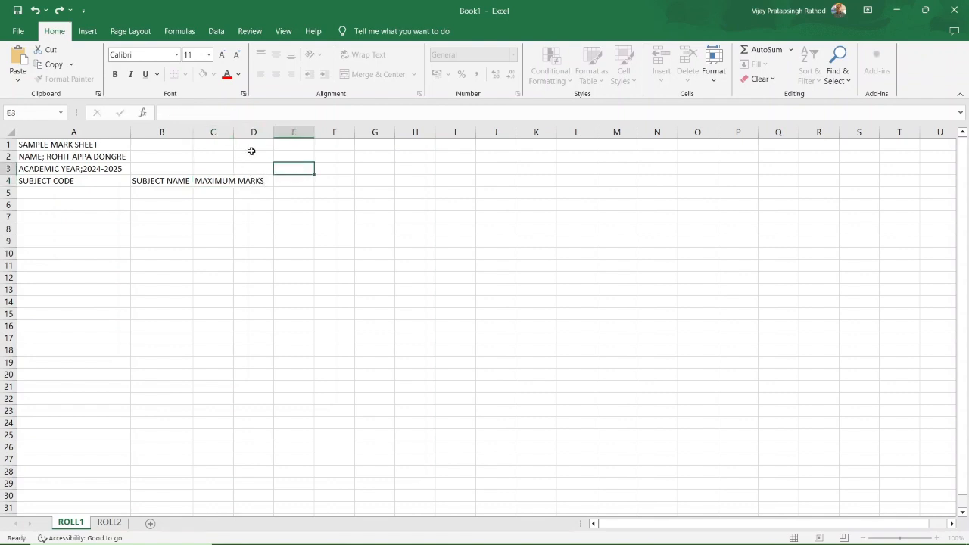
{"action": "double_click", "coordinate": [233, 132]}
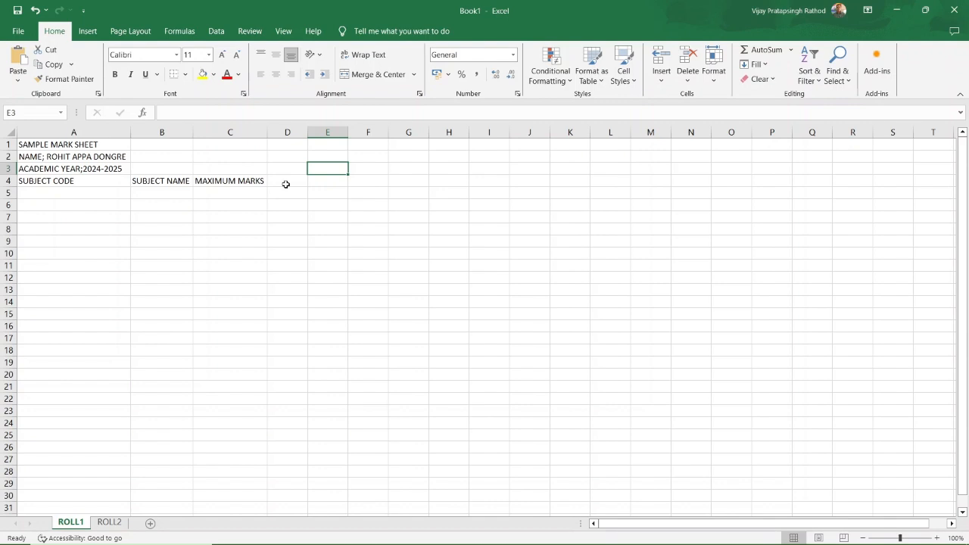
{"action": "left_click", "coordinate": [286, 184]}
{"action": "type", "text": "O"}
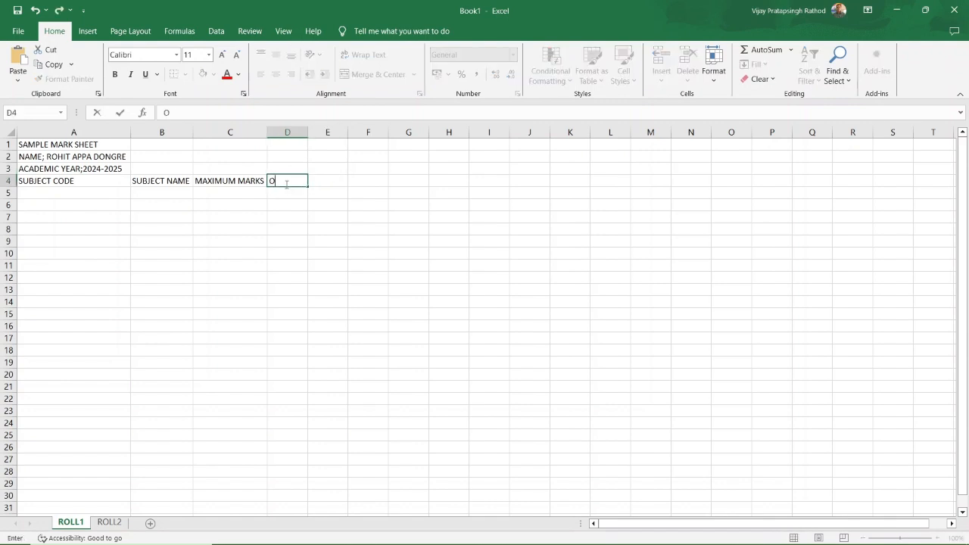
{"action": "type", "text": "BTAINED MARKS"}
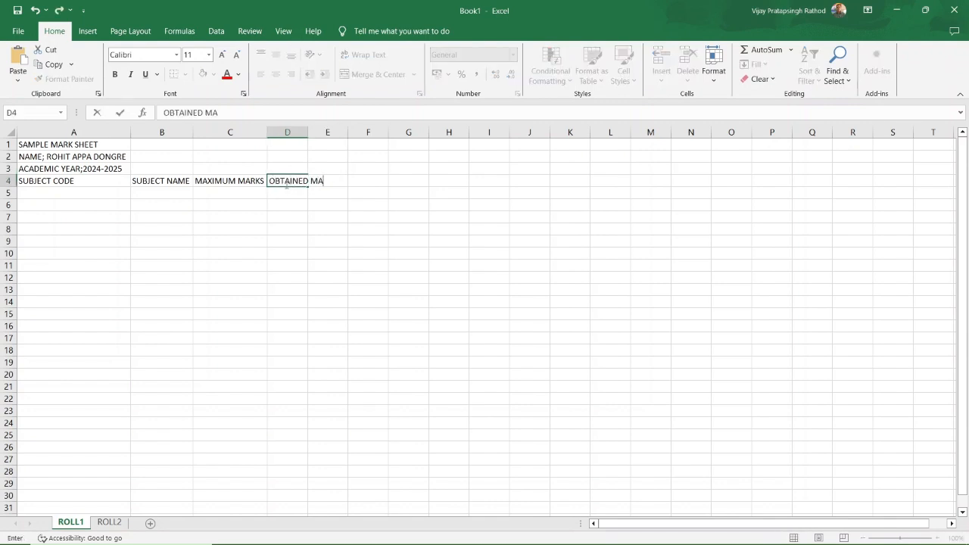
{"action": "left_click", "coordinate": [360, 229]}
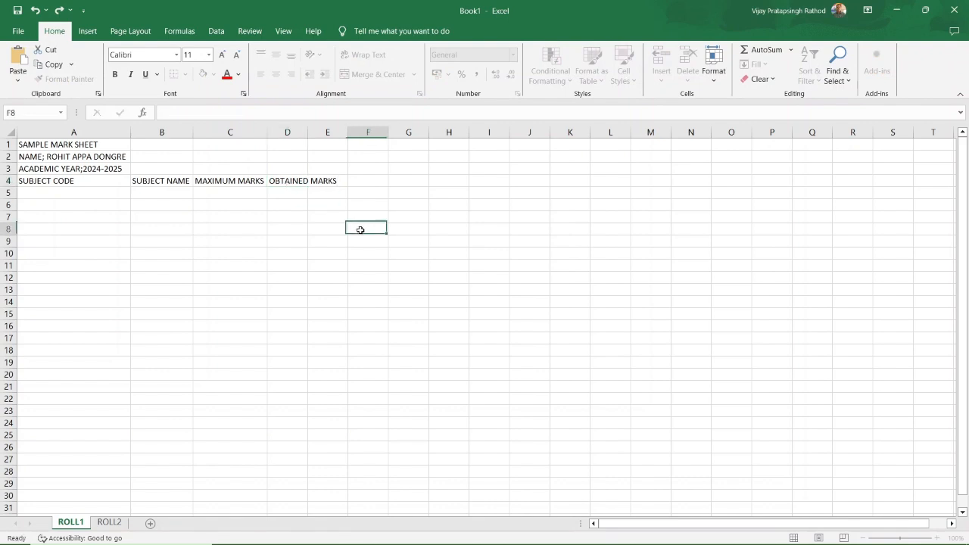
{"action": "double_click", "coordinate": [307, 132]}
{"action": "left_click", "coordinate": [333, 262]}
{"action": "left_click", "coordinate": [88, 196]}
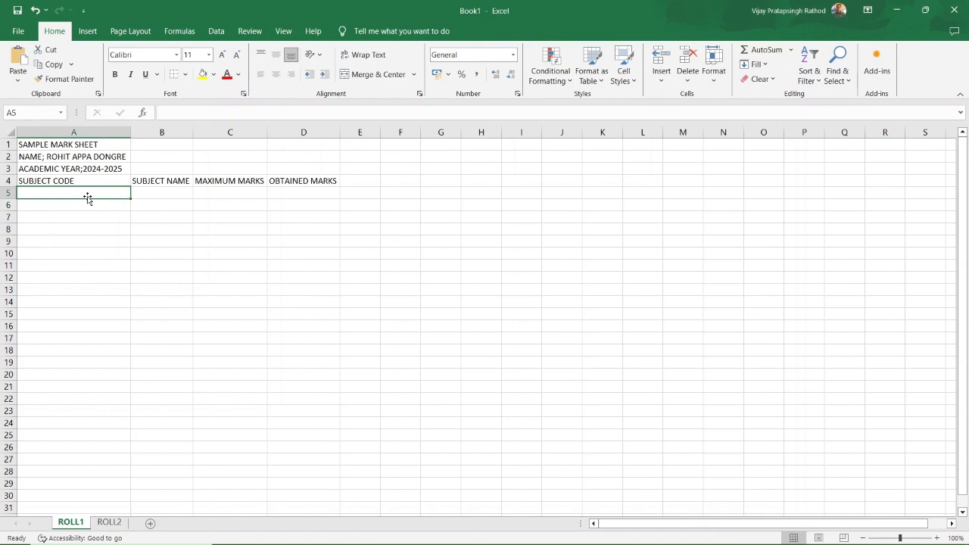
Enter ENF English, HID Hindi and MRT Marathi in rows 5–7.
{"action": "type", "text": "ENF"}
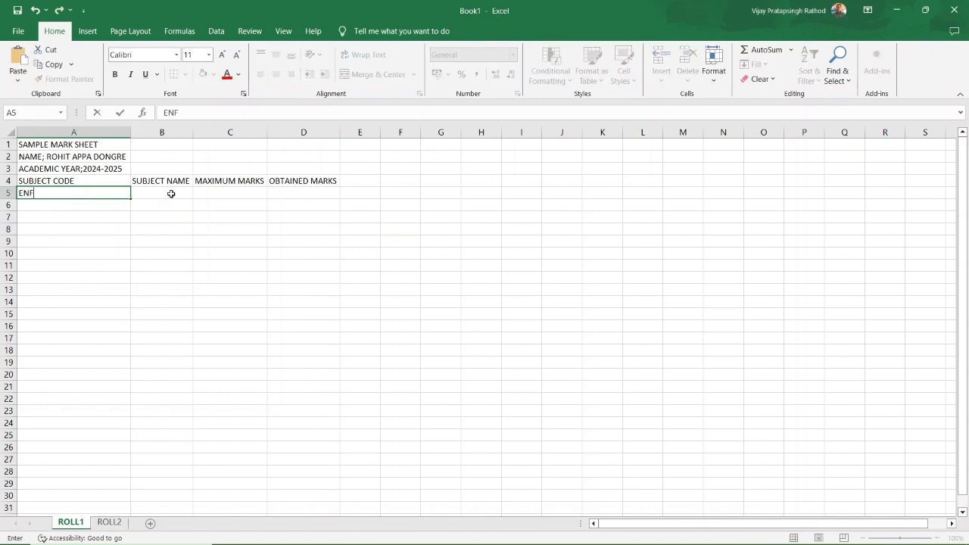
{"action": "left_click", "coordinate": [171, 194]}
{"action": "type", "text": "ENGLISH"}
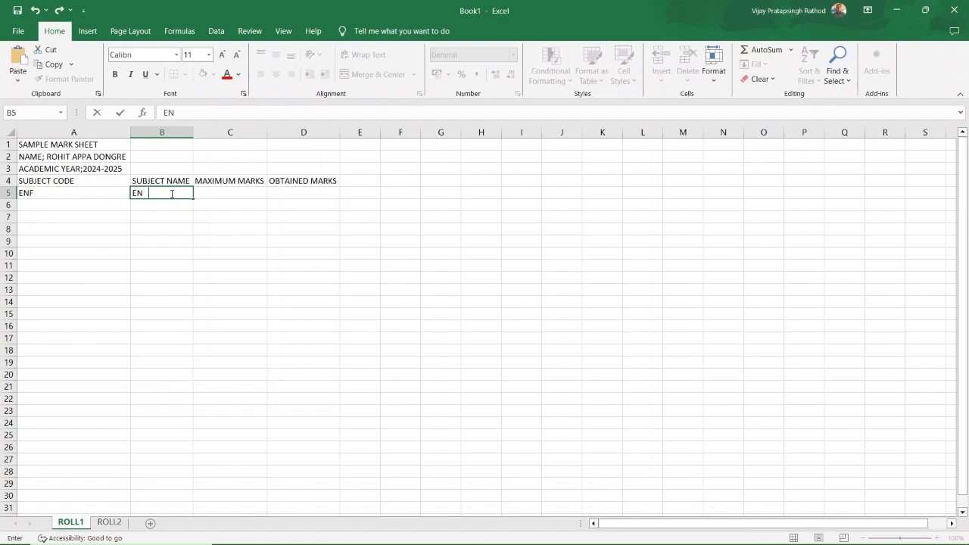
{"action": "left_click", "coordinate": [94, 214]}
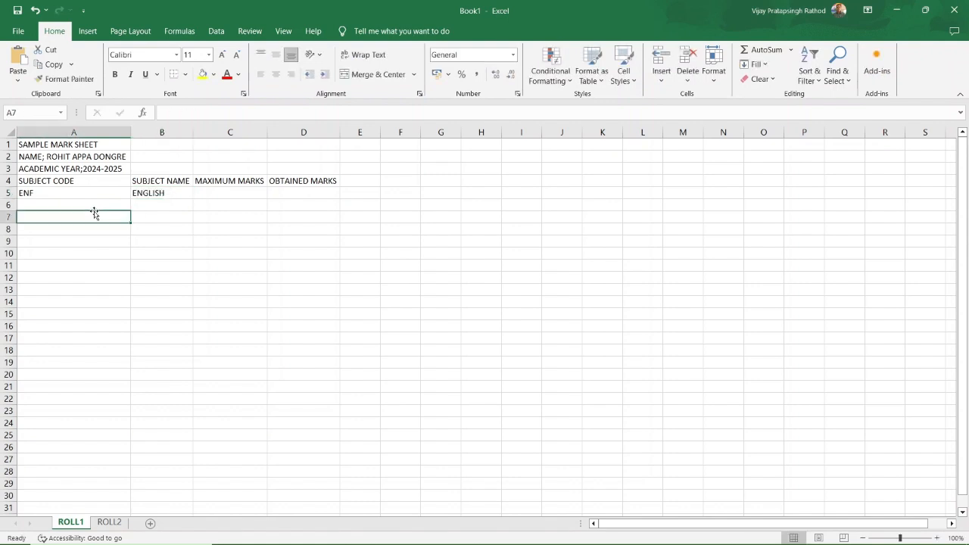
{"action": "left_click", "coordinate": [82, 204]}
{"action": "type", "text": "HIN"}
{"action": "key", "text": "BackSpace"}
{"action": "type", "text": "D"}
{"action": "left_click", "coordinate": [136, 203]}
{"action": "type", "text": "HINDI"}
{"action": "left_click", "coordinate": [137, 218]}
{"action": "left_click", "coordinate": [75, 218]}
{"action": "type", "text": "MT"}
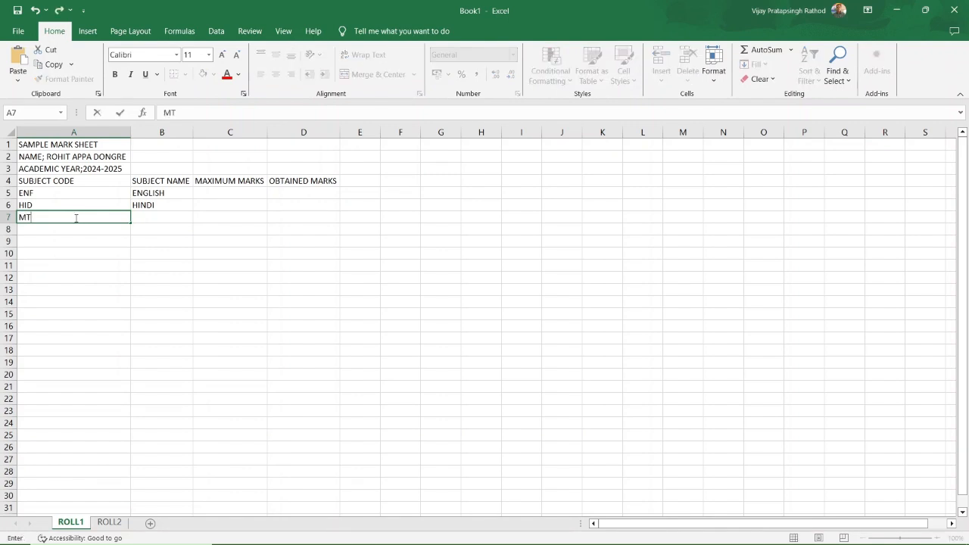
{"action": "type", "text": "=RT"}
{"action": "key", "text": "BackSpace"}
{"action": "key", "text": "BackSpace"}
{"action": "key", "text": "BackSpace"}
{"action": "key", "text": "BackSpace"}
{"action": "type", "text": "RT"}
{"action": "left_click", "coordinate": [153, 218]}
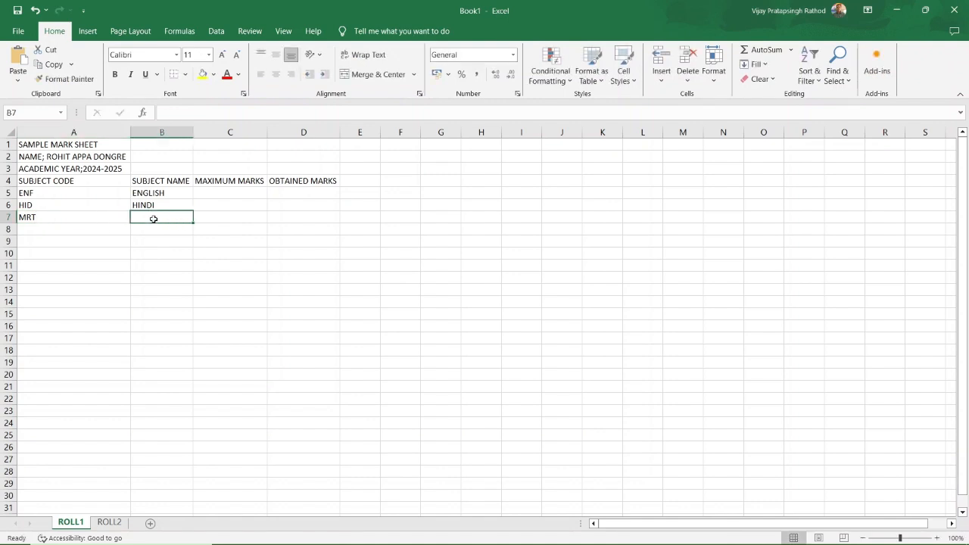
{"action": "type", "text": "MARATHI"}
{"action": "left_click", "coordinate": [153, 228]}
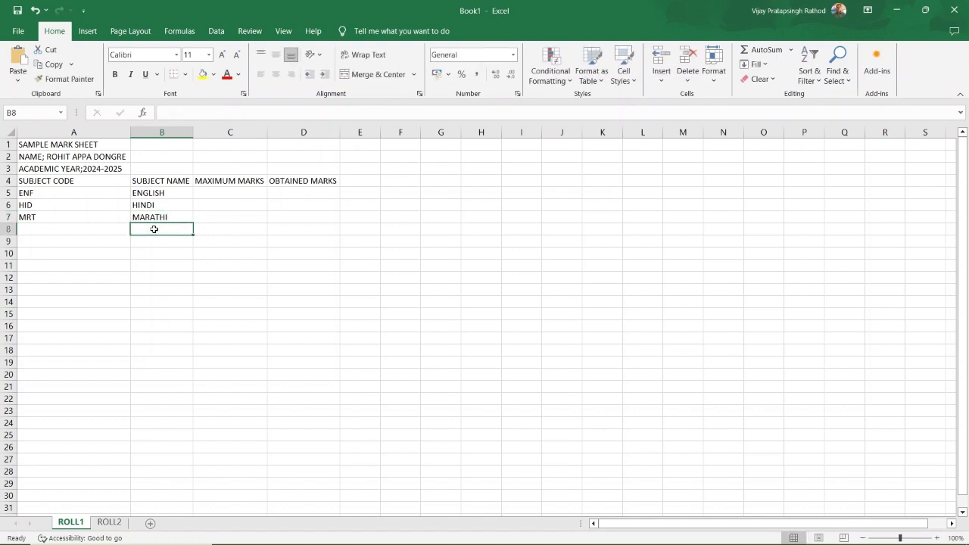
Enter MTH Mathematics, SCI Science and SOS Social Science in rows 8–10.
{"action": "left_click", "coordinate": [48, 229]}
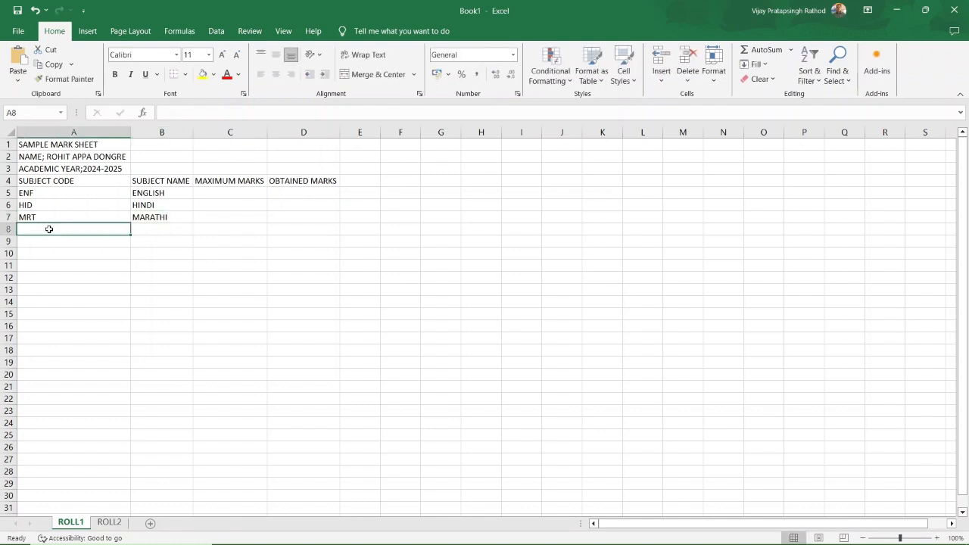
{"action": "type", "text": "MTH"}
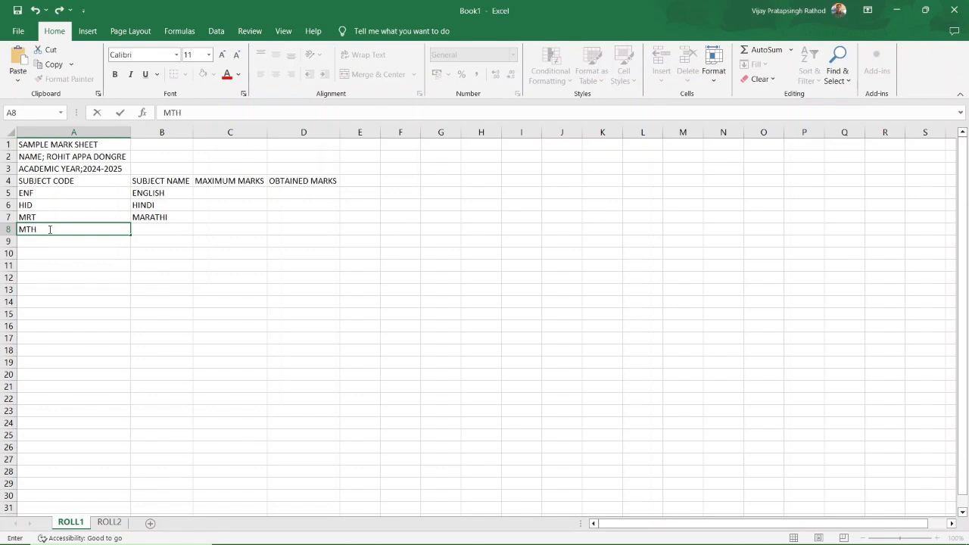
{"action": "left_click", "coordinate": [149, 229]}
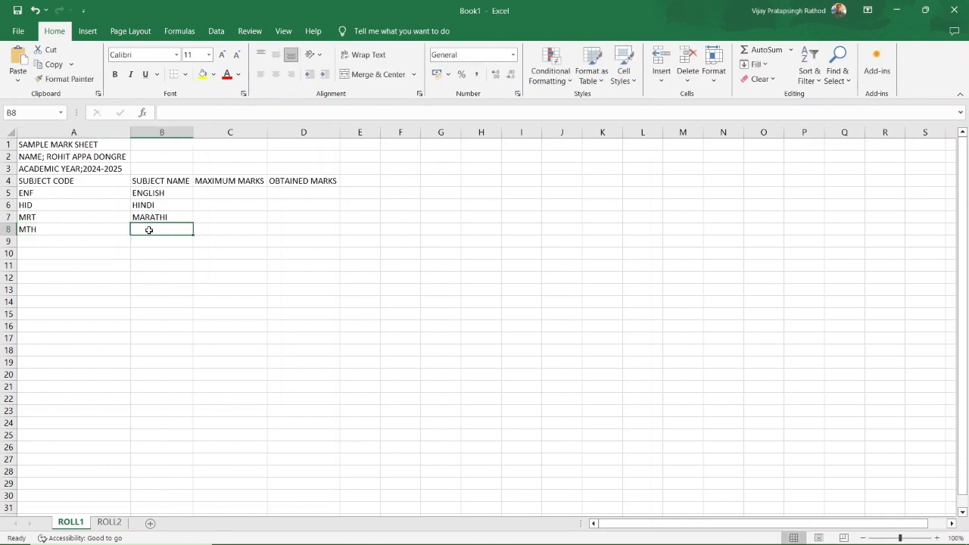
{"action": "type", "text": "MATHEMATICS"}
{"action": "left_click", "coordinate": [154, 288]}
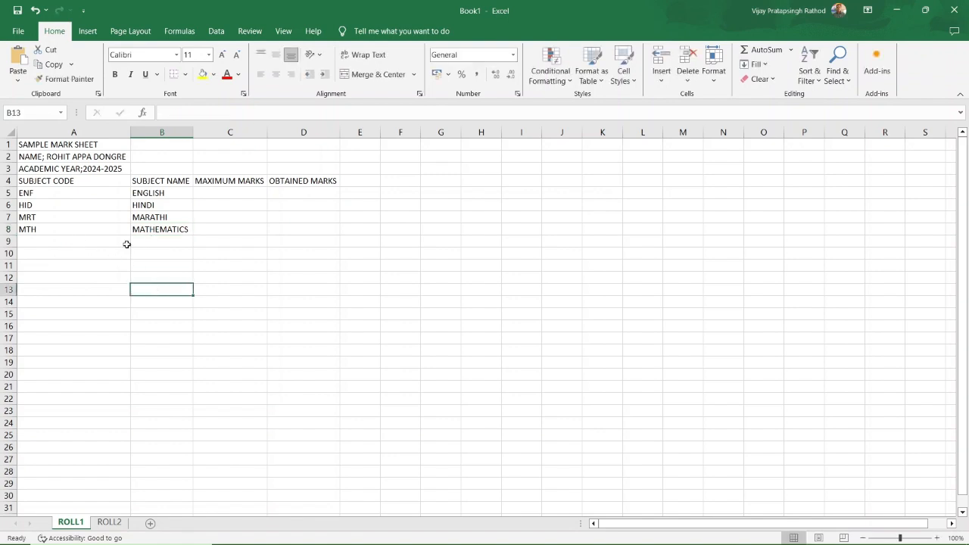
{"action": "left_click", "coordinate": [69, 241]}
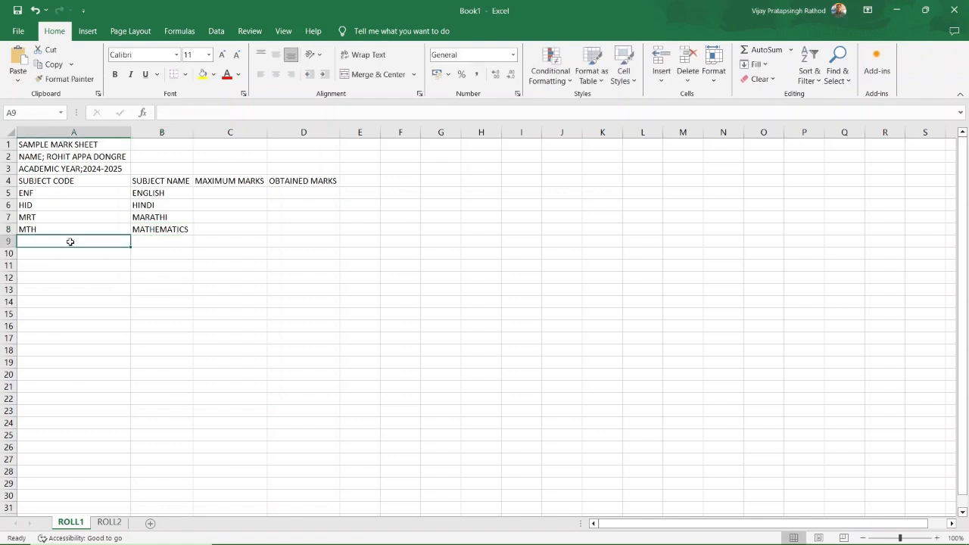
{"action": "type", "text": "SCI"}
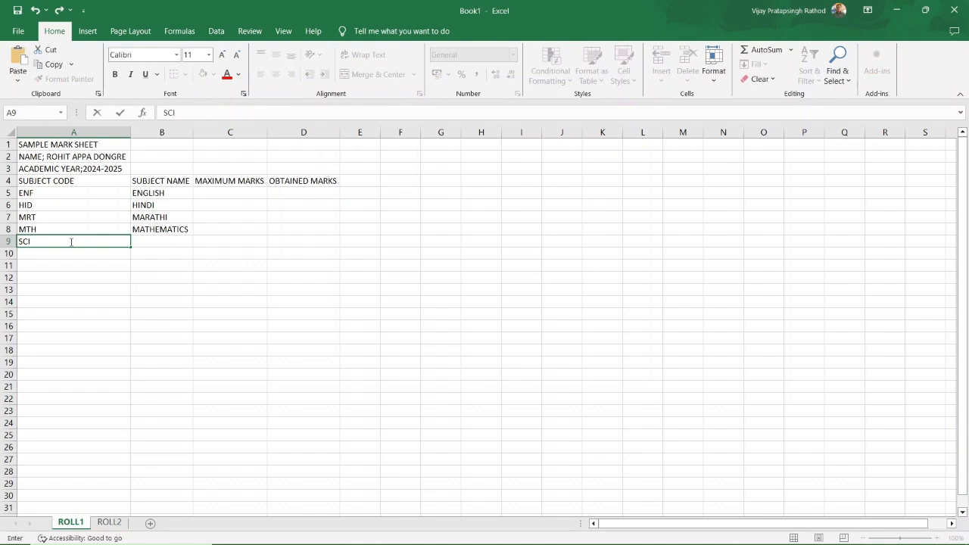
{"action": "left_click", "coordinate": [148, 242]}
{"action": "type", "text": "SCIENCE"}
{"action": "left_click", "coordinate": [155, 277]}
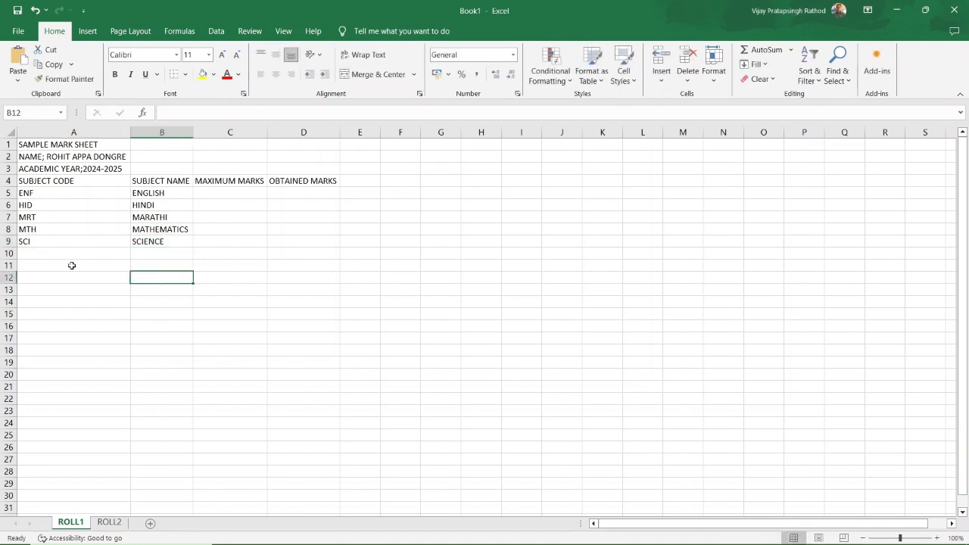
{"action": "left_click", "coordinate": [59, 250]}
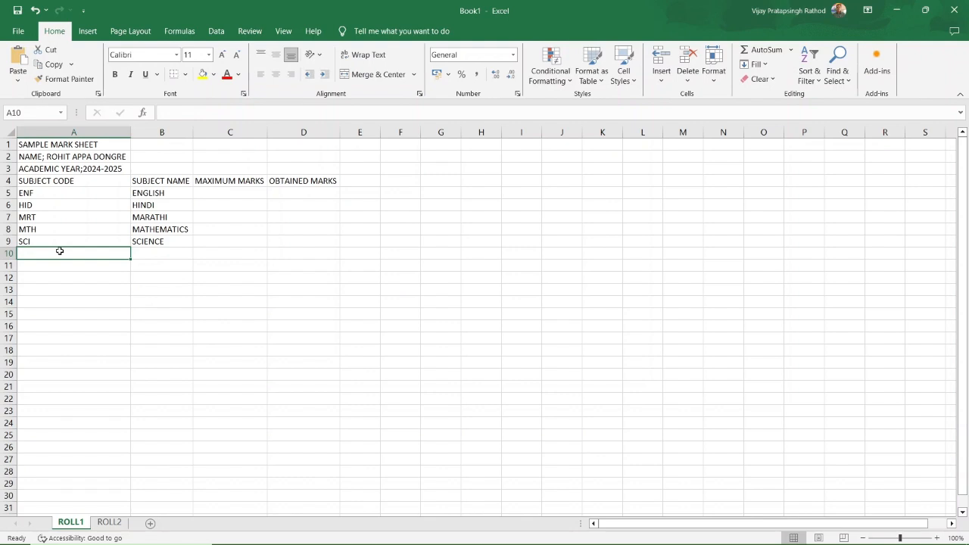
{"action": "type", "text": "SOS"}
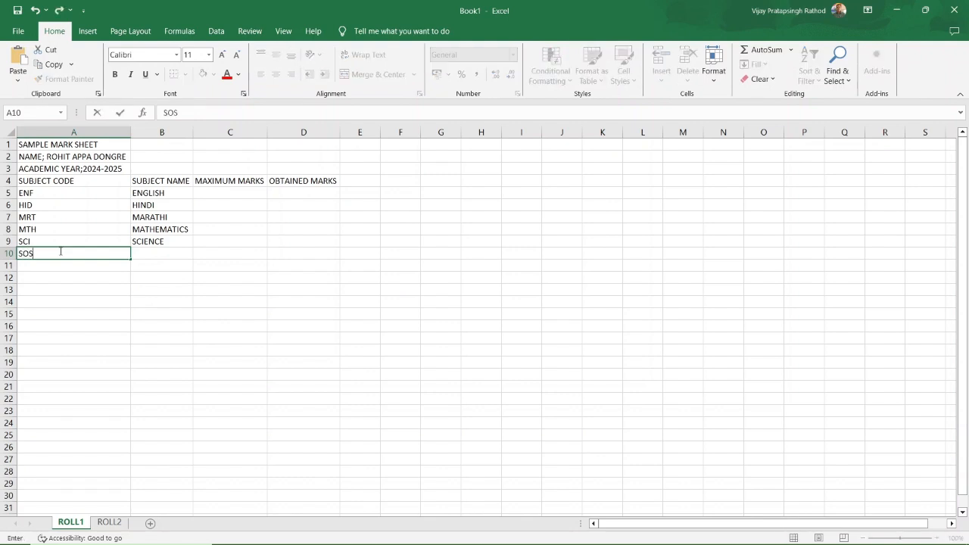
{"action": "left_click", "coordinate": [168, 254]}
{"action": "type", "text": "SOCIAL S"}
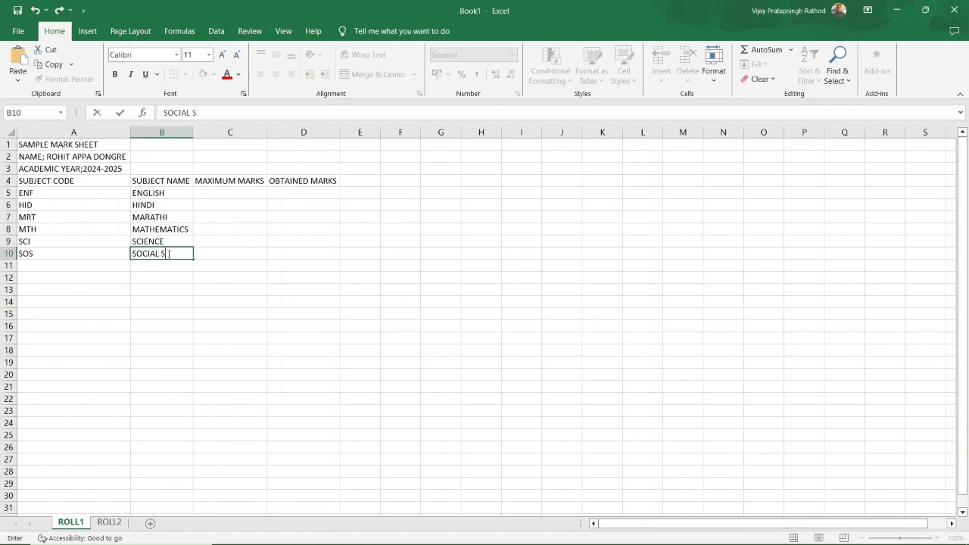
{"action": "type", "text": "CIENCE"}
{"action": "left_click", "coordinate": [249, 337]}
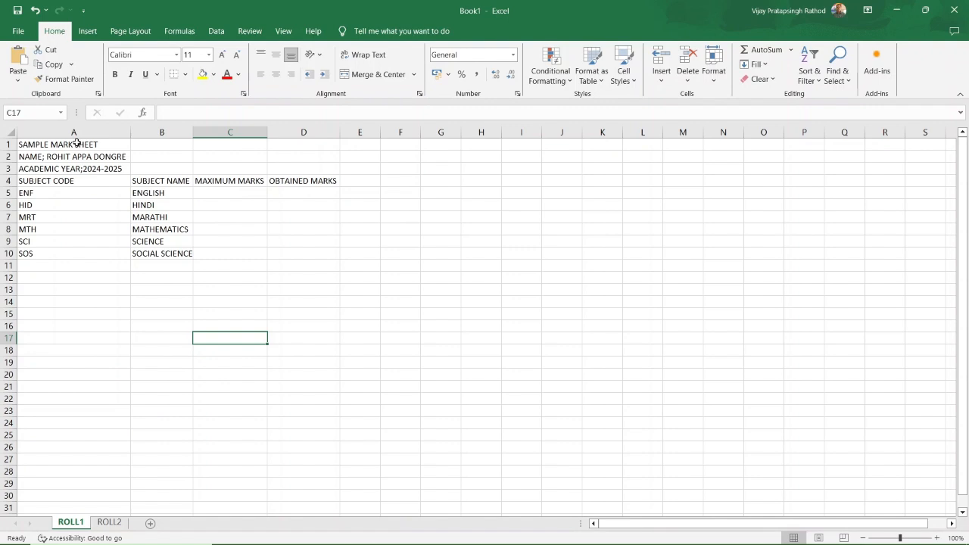
{"action": "left_click", "coordinate": [70, 144]}
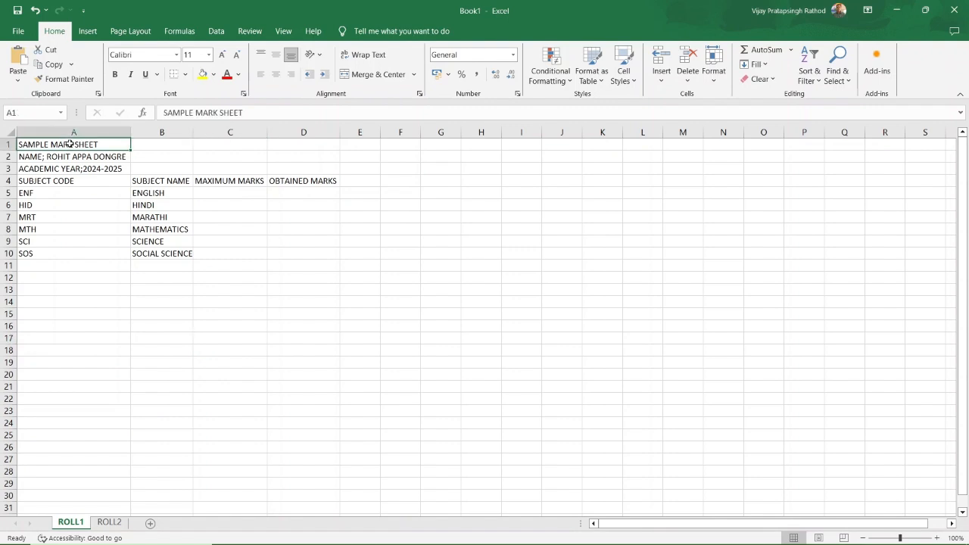
{"action": "left_click_drag", "start_coordinate": [82, 140], "coordinate": [280, 146]}
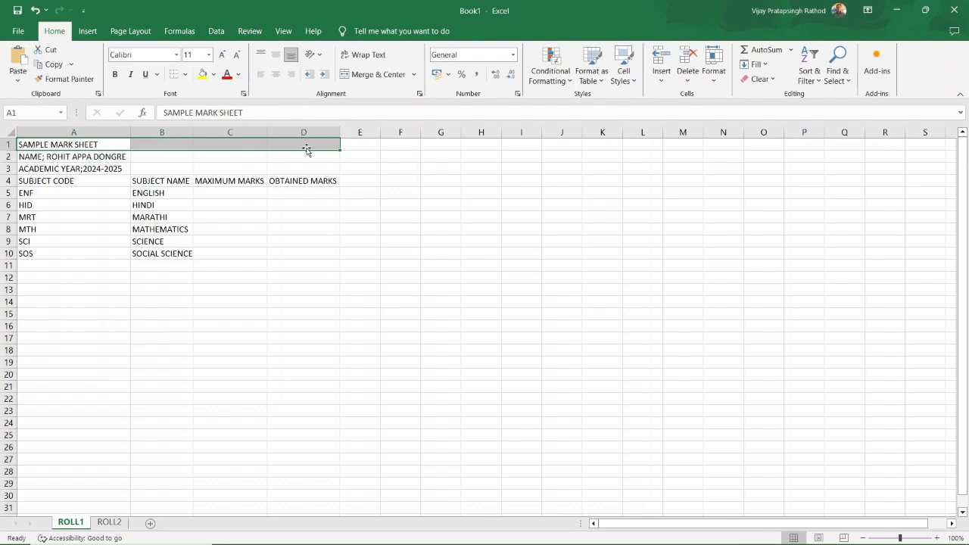
{"action": "left_click", "coordinate": [353, 78]}
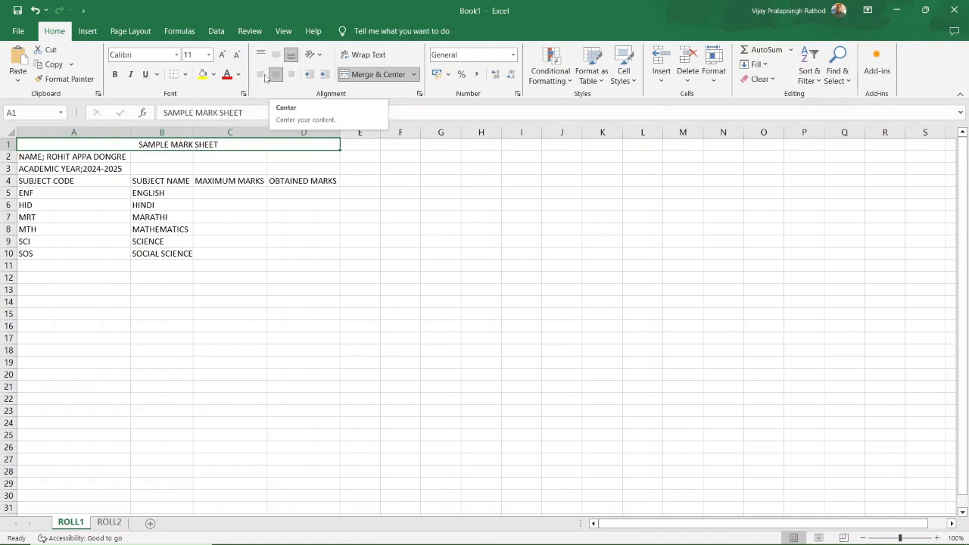
{"action": "left_click", "coordinate": [262, 74]}
{"action": "left_click", "coordinate": [275, 74]}
{"action": "left_click", "coordinate": [290, 75]}
{"action": "left_click", "coordinate": [276, 74]}
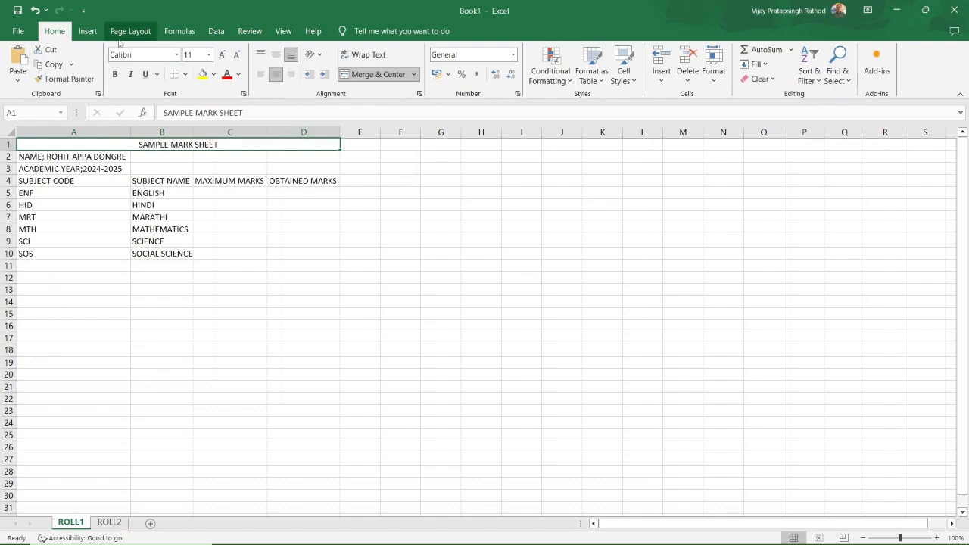
{"action": "left_click", "coordinate": [214, 74]}
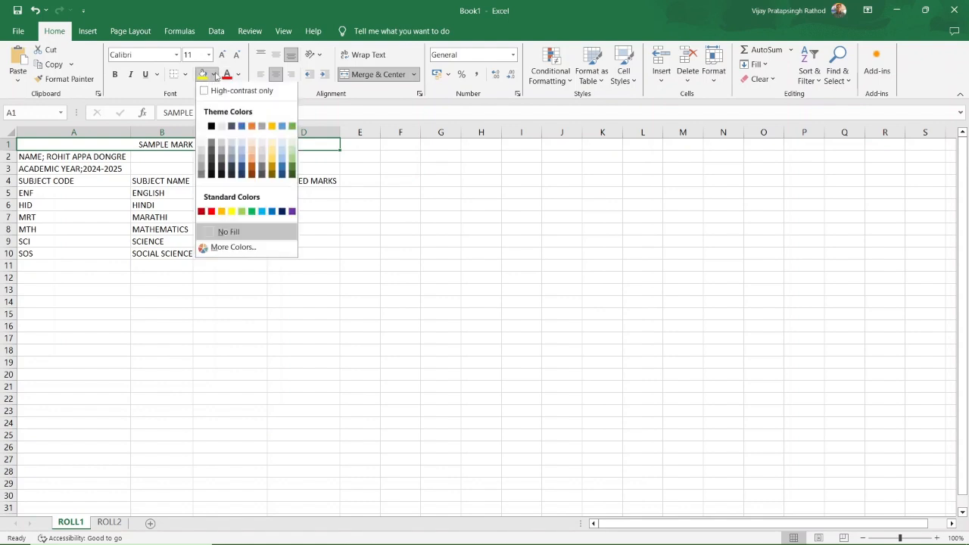
{"action": "left_click", "coordinate": [281, 171]}
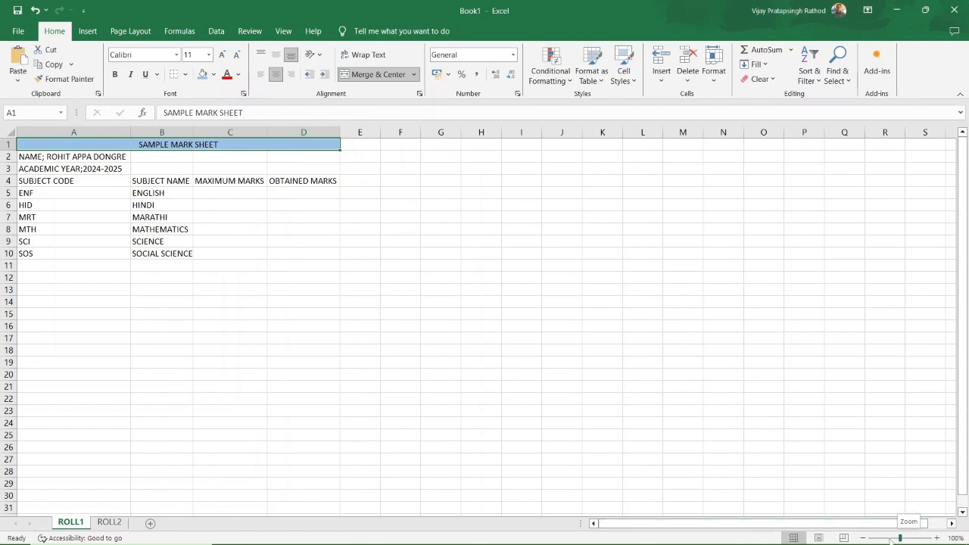
{"action": "left_click_drag", "start_coordinate": [899, 538], "coordinate": [891, 539]}
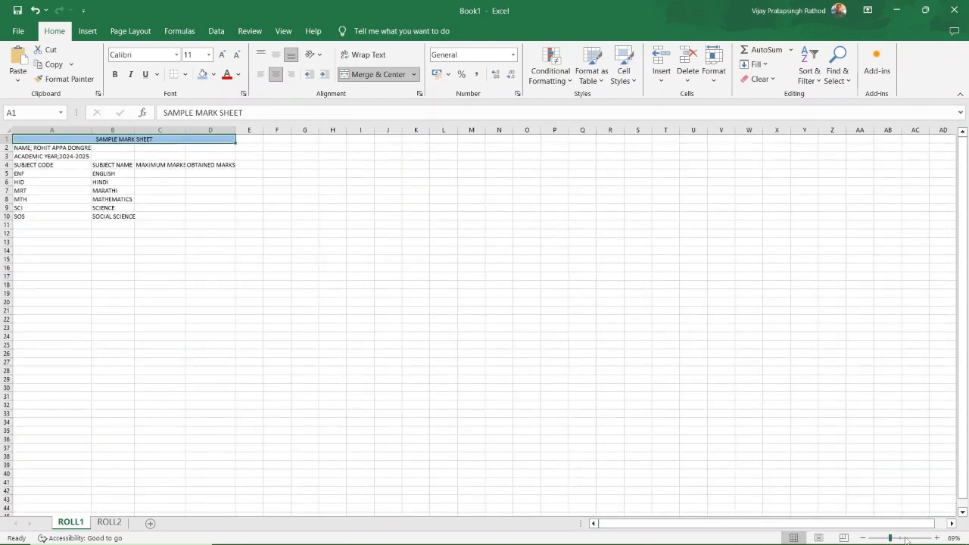
Adjust the zoom and change 'NAME;' to 'NAME:' in cell A2.
{"action": "left_click", "coordinate": [909, 538]}
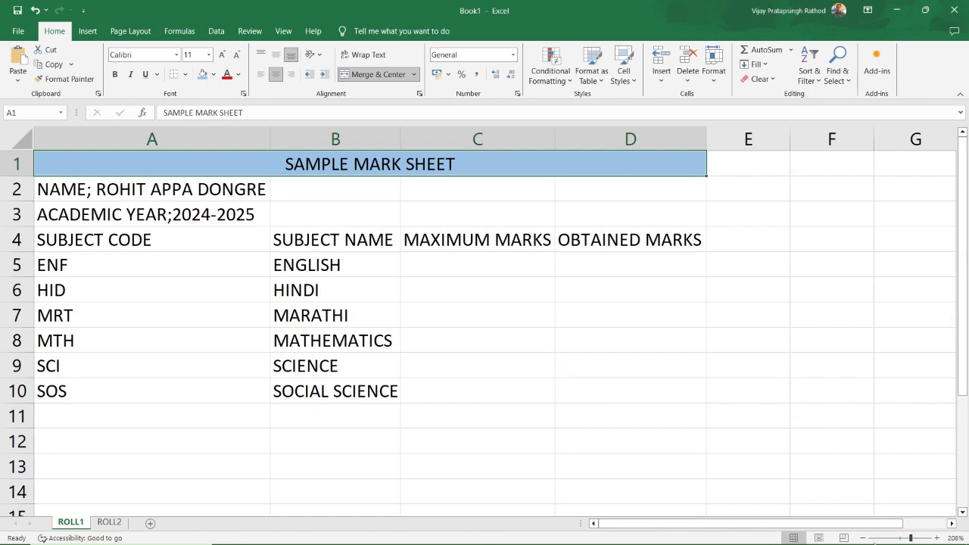
{"action": "left_click_drag", "start_coordinate": [912, 539], "coordinate": [906, 539]}
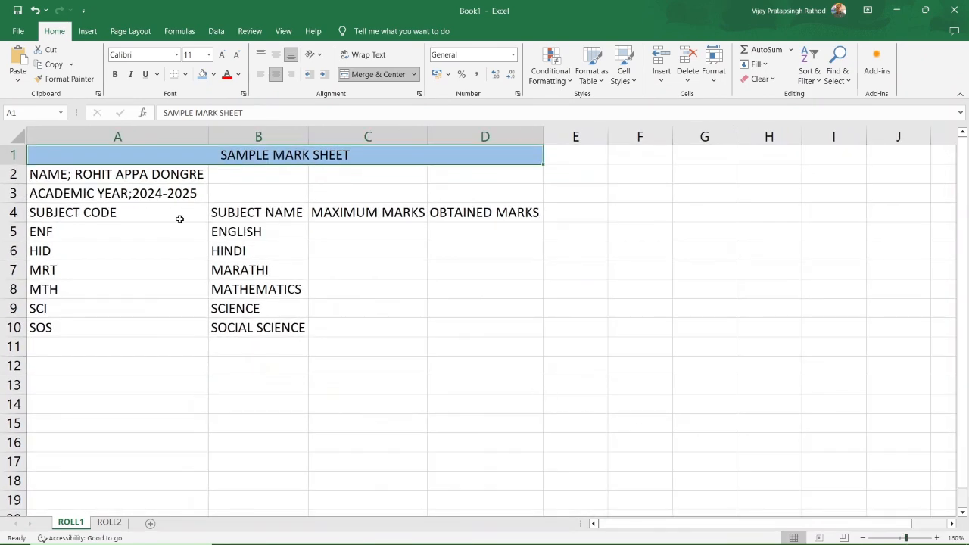
{"action": "left_click", "coordinate": [129, 174]}
{"action": "left_click", "coordinate": [189, 112]}
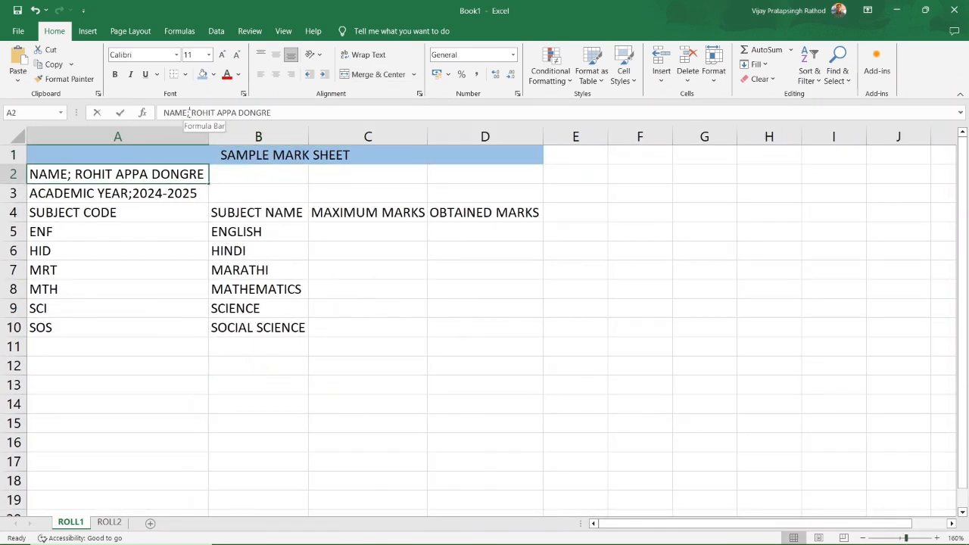
{"action": "key", "text": "BackSpace"}
{"action": "type", "text": ":"}
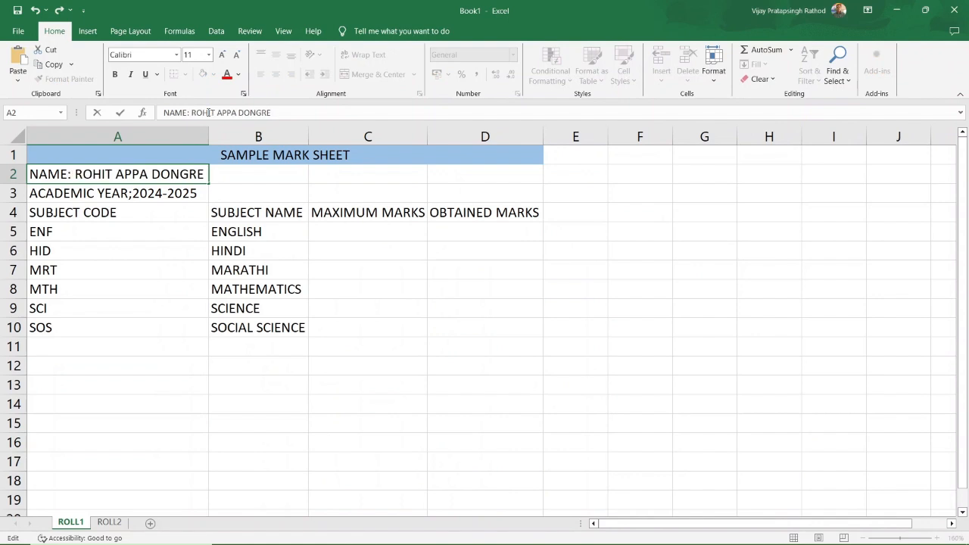
{"action": "key", "text": "Tab"}
Merge A2:D2 and A3:D3, then left-align the merged text.
{"action": "left_click_drag", "start_coordinate": [469, 173], "coordinate": [162, 173]}
{"action": "left_click", "coordinate": [364, 75]}
{"action": "left_click_drag", "start_coordinate": [162, 194], "coordinate": [457, 192]}
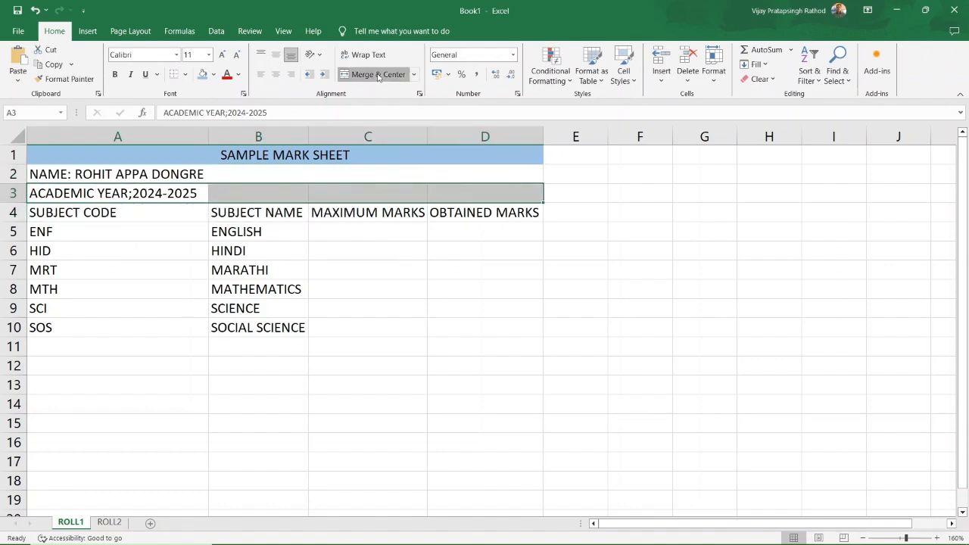
{"action": "left_click", "coordinate": [375, 75]}
{"action": "left_click", "coordinate": [262, 75]}
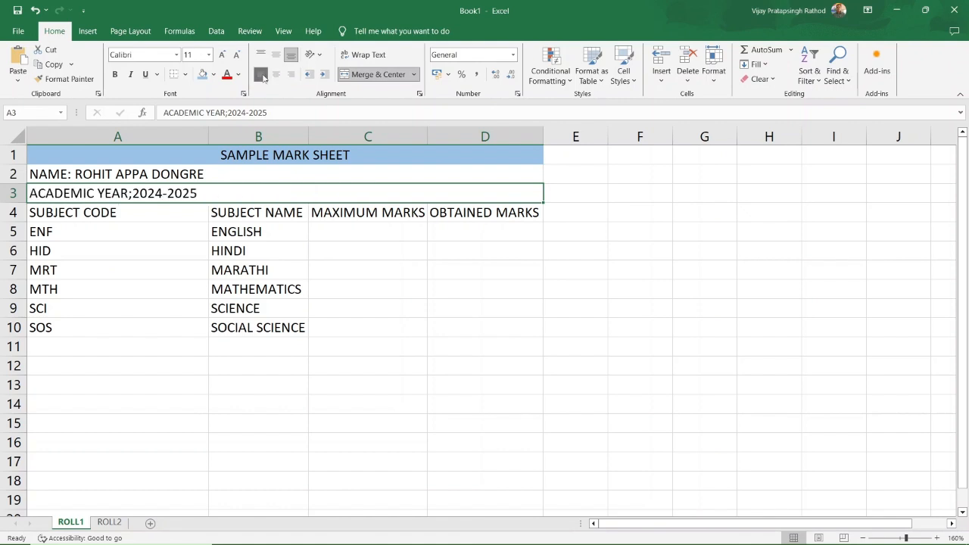
{"action": "left_click", "coordinate": [176, 218]}
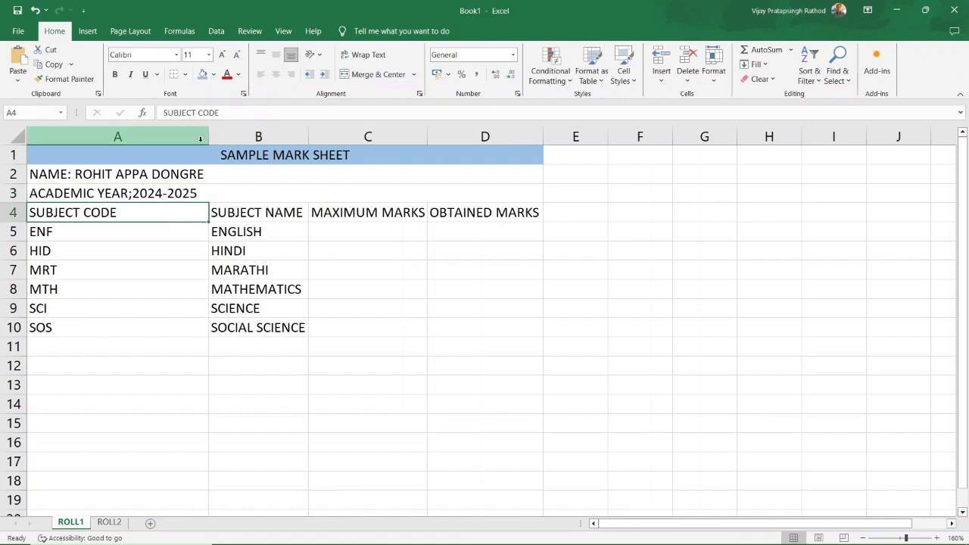
Auto-fit column A and fill the name and year rows 2–3 light green.
{"action": "double_click", "coordinate": [209, 133]}
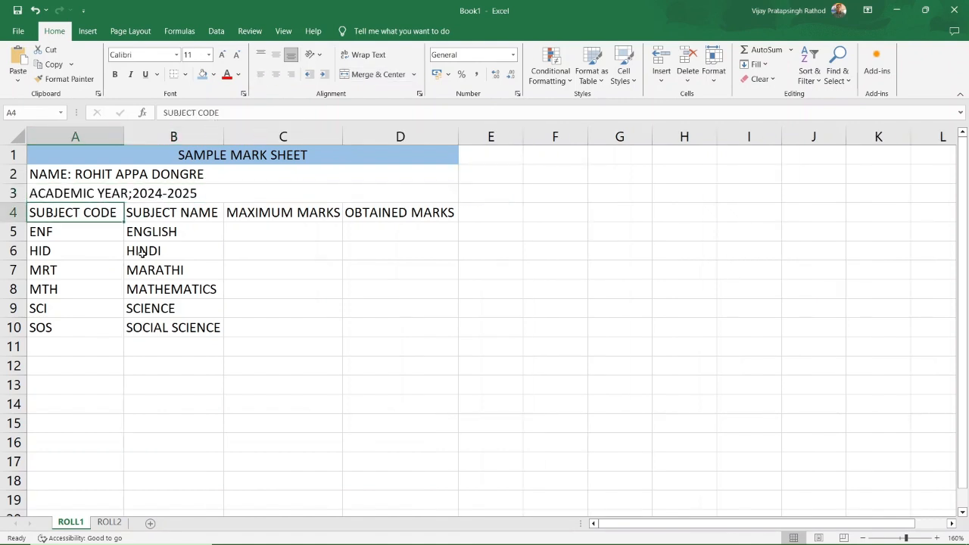
{"action": "left_click", "coordinate": [72, 233]}
{"action": "left_click", "coordinate": [72, 213]}
{"action": "left_click", "coordinate": [227, 235]}
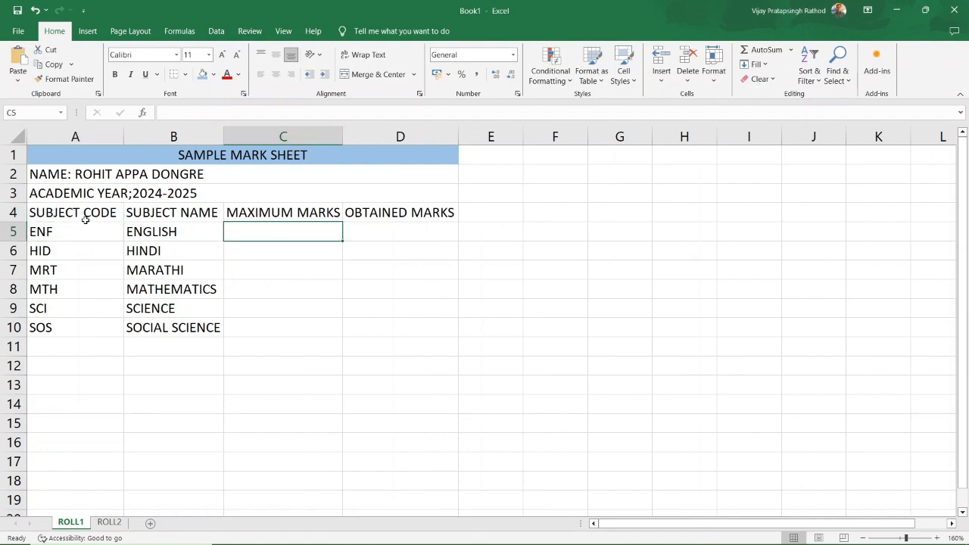
{"action": "left_click", "coordinate": [68, 173]}
{"action": "key", "text": "shift+Down"}
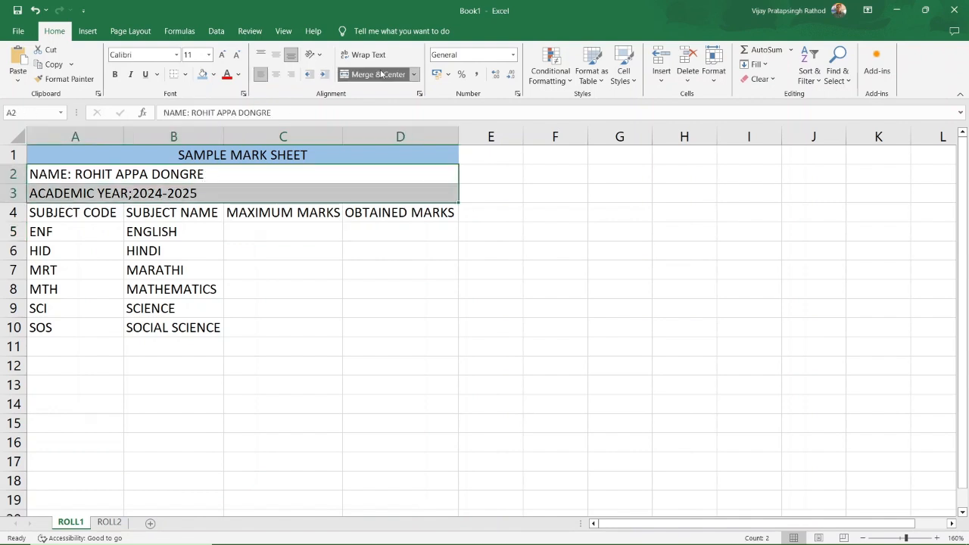
{"action": "left_click", "coordinate": [214, 74]}
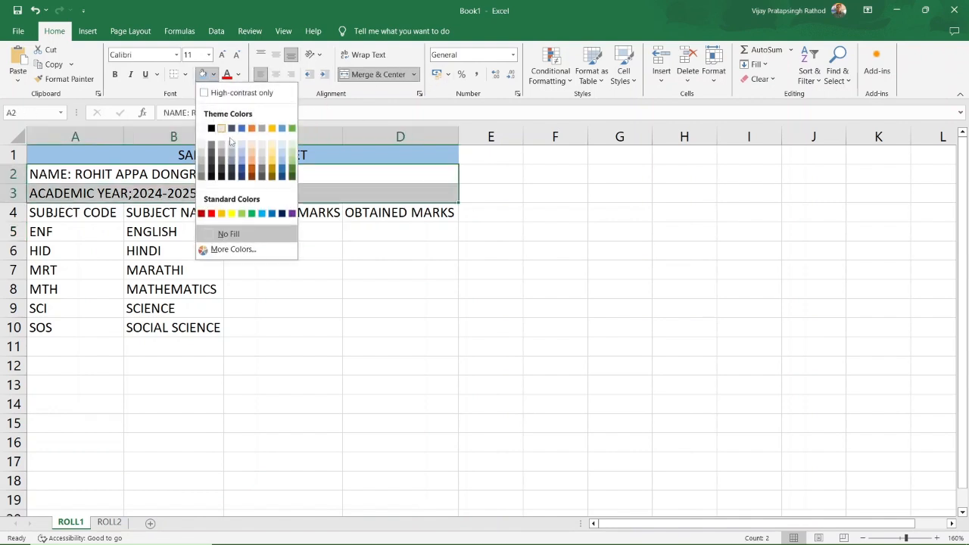
{"action": "left_click", "coordinate": [291, 157]}
{"action": "left_click", "coordinate": [96, 246]}
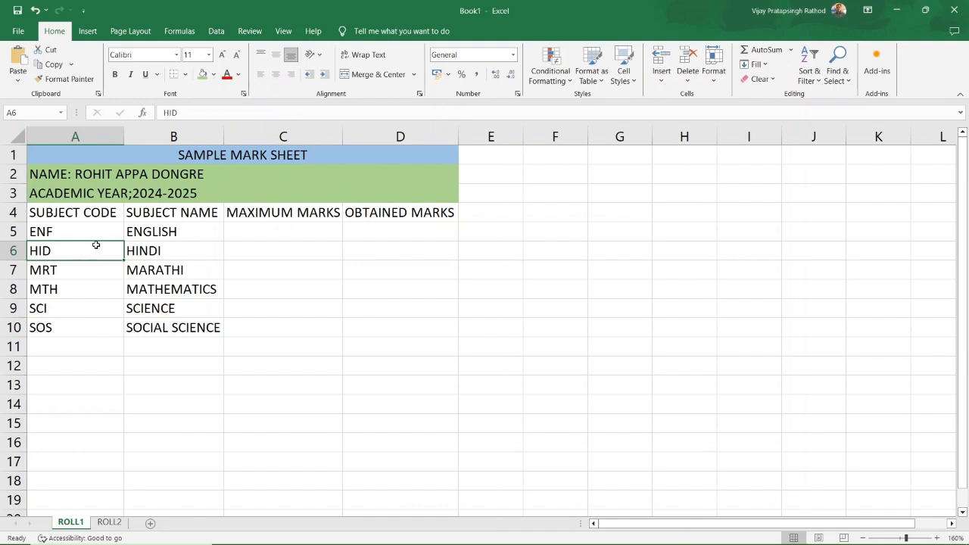
Change the academic year label to 'ACADEMIC YEAR:' with a colon.
{"action": "double_click", "coordinate": [133, 194]}
{"action": "key", "text": "BackSpace"}
{"action": "type", "text": ";"}
{"action": "key", "text": "BackSpace"}
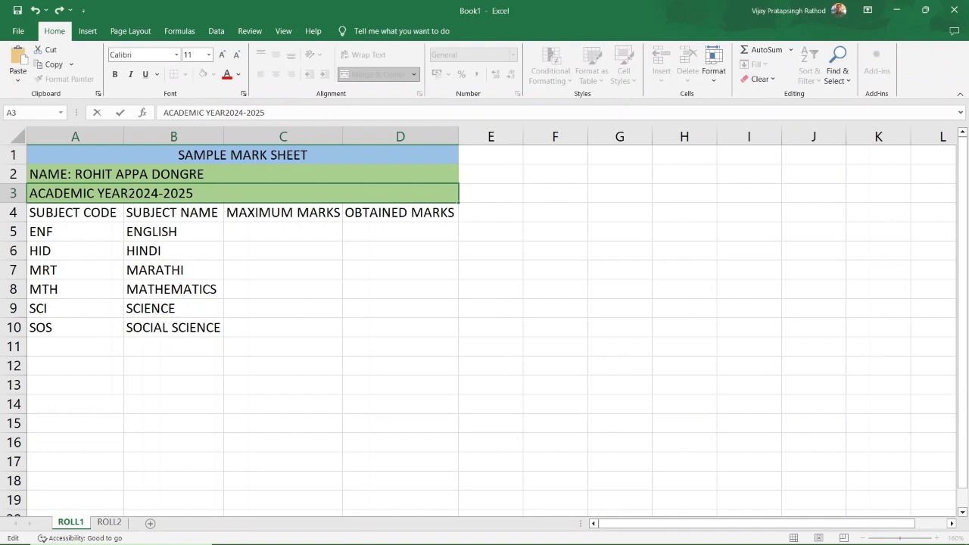
{"action": "type", "text": ":"}
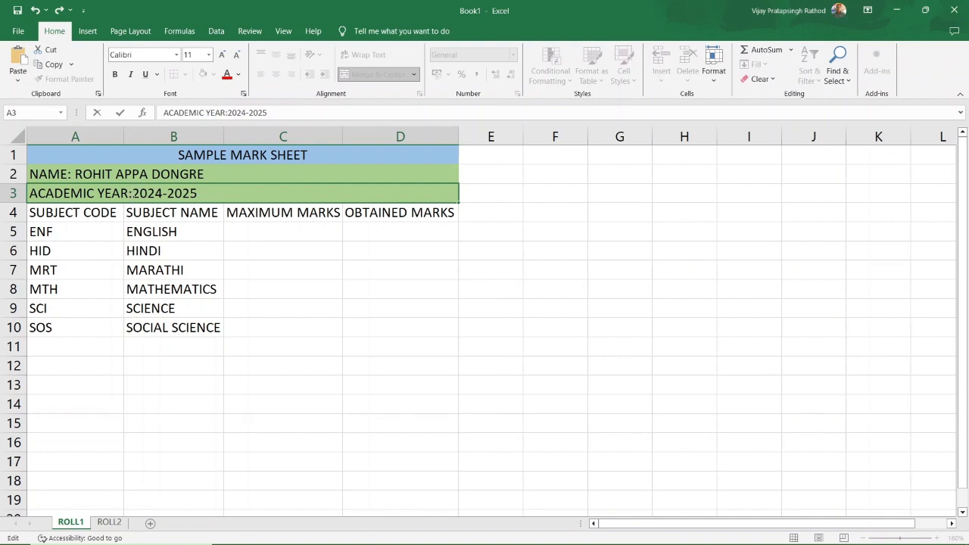
{"action": "left_click", "coordinate": [195, 255]}
Shade the subject code and name block A4:B10 light blue.
{"action": "left_click", "coordinate": [86, 219]}
{"action": "left_click_drag", "start_coordinate": [86, 217], "coordinate": [251, 219]}
{"action": "left_click", "coordinate": [80, 247]}
{"action": "left_click_drag", "start_coordinate": [85, 213], "coordinate": [201, 328]}
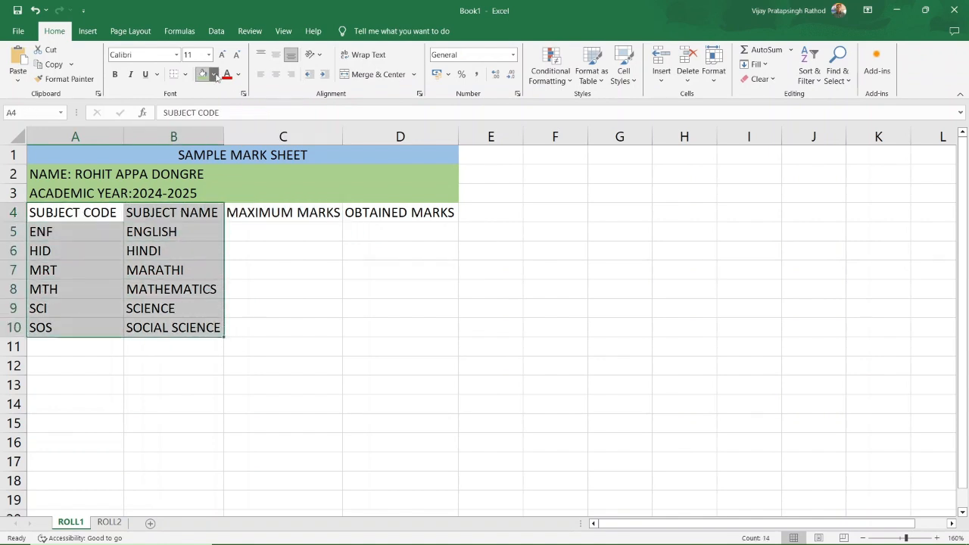
{"action": "left_click", "coordinate": [216, 75]}
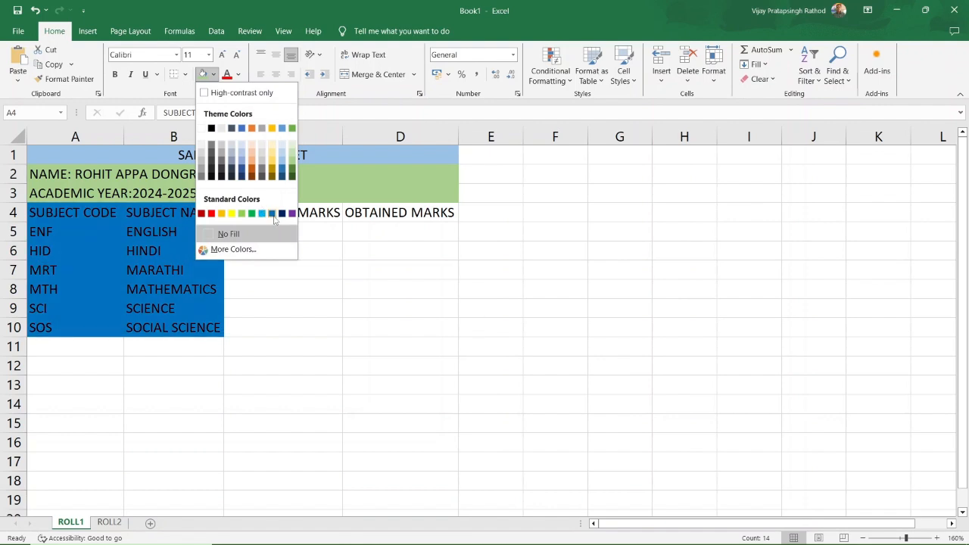
{"action": "left_click", "coordinate": [279, 148]}
{"action": "left_click", "coordinate": [292, 310]}
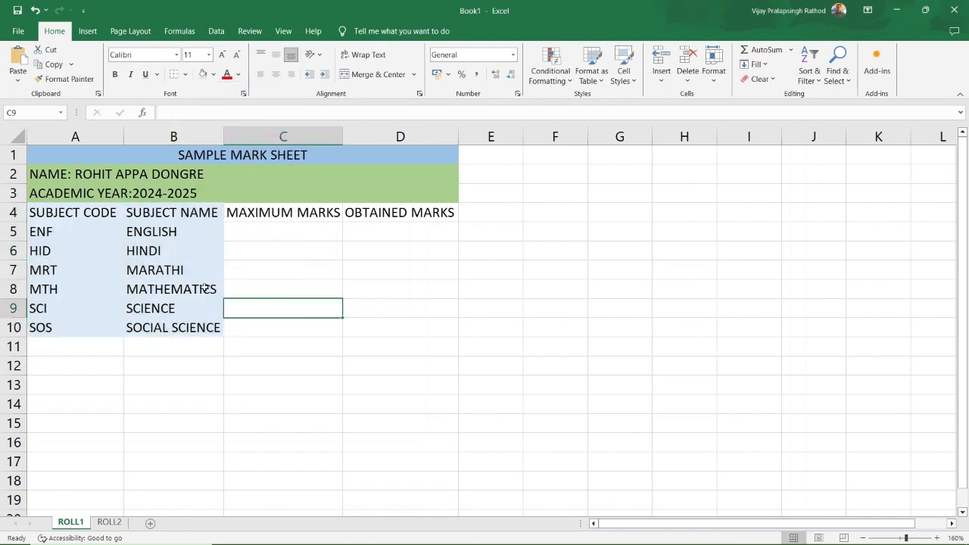
Correct the English subject code in A5 from ENF to ENG.
{"action": "left_click", "coordinate": [40, 231]}
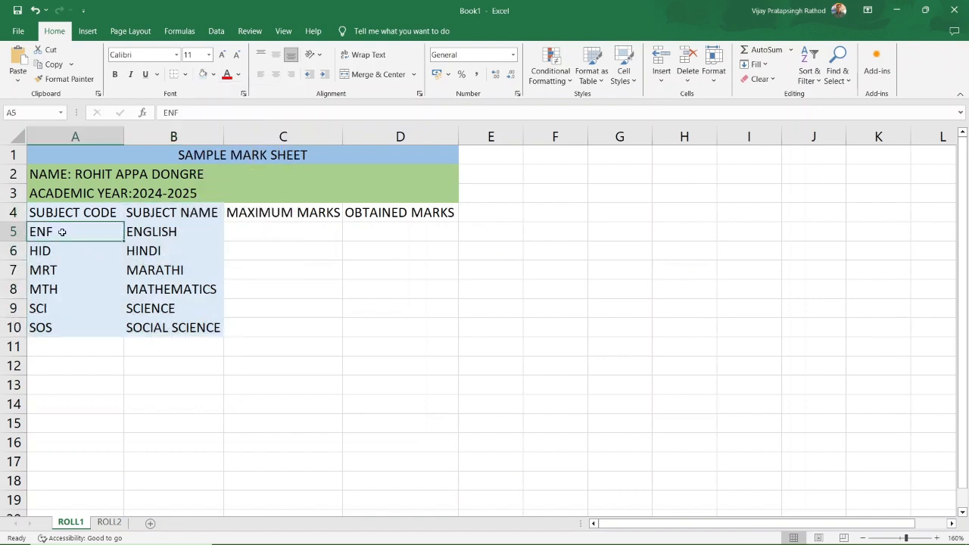
{"action": "double_click", "coordinate": [63, 232]}
{"action": "key", "text": "BackSpace"}
{"action": "type", "text": "G"}
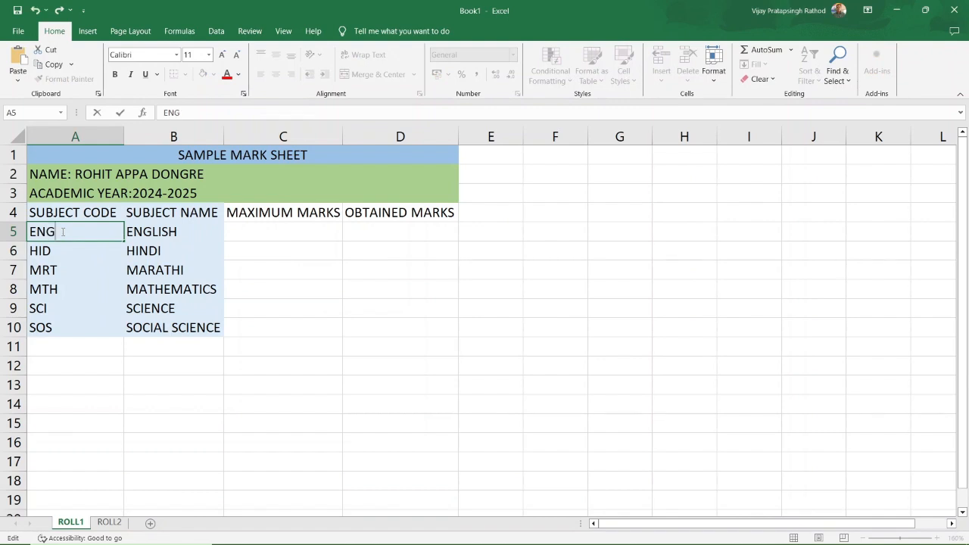
{"action": "left_click", "coordinate": [359, 368]}
Enter 100 in C5 and fill it down through C10.
{"action": "left_click", "coordinate": [287, 244]}
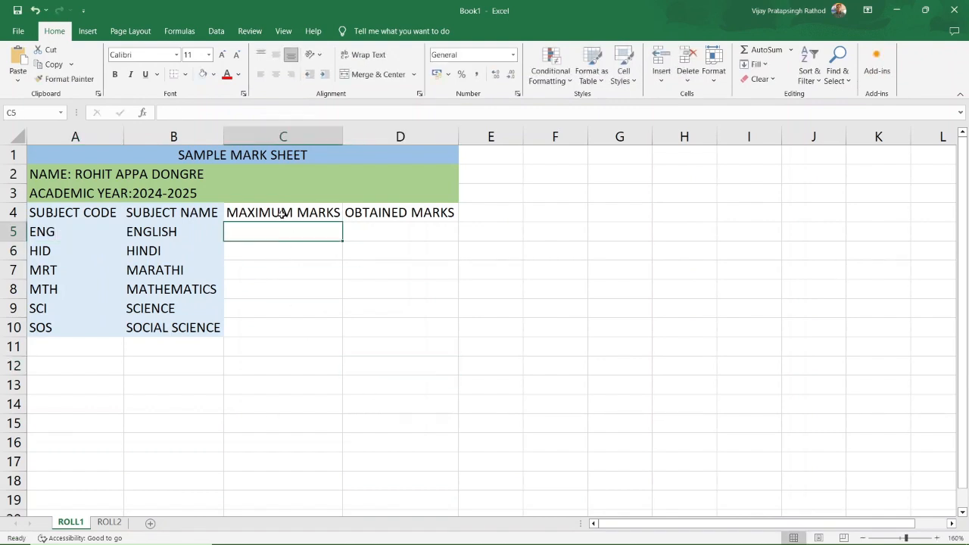
{"action": "type", "text": "100"}
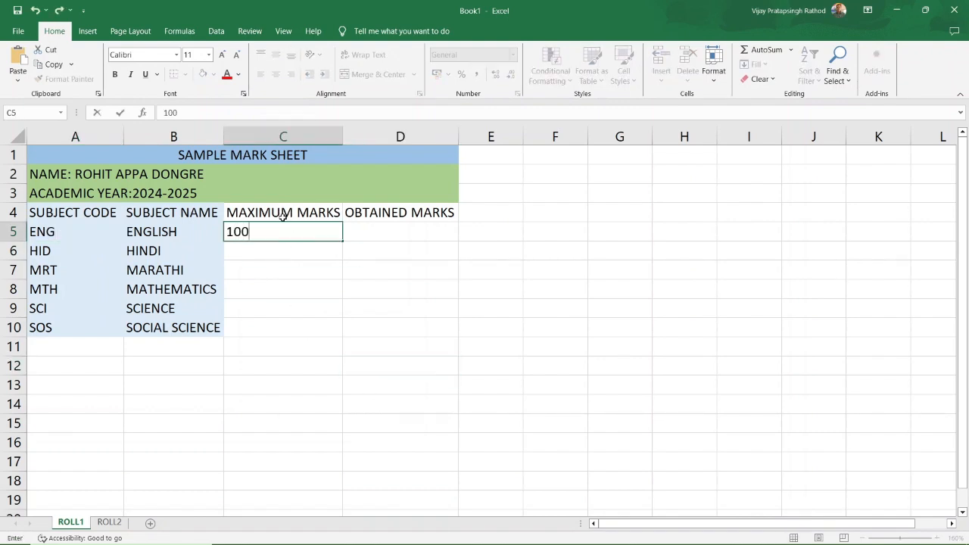
{"action": "left_click", "coordinate": [306, 284]}
{"action": "left_click", "coordinate": [276, 237]}
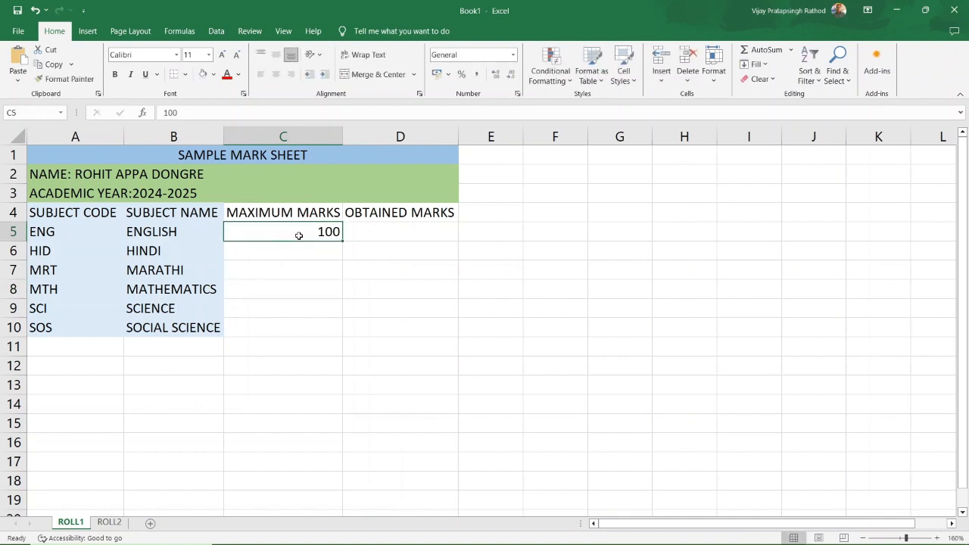
{"action": "left_click_drag", "start_coordinate": [343, 239], "coordinate": [342, 336]}
{"action": "left_click", "coordinate": [397, 235]}
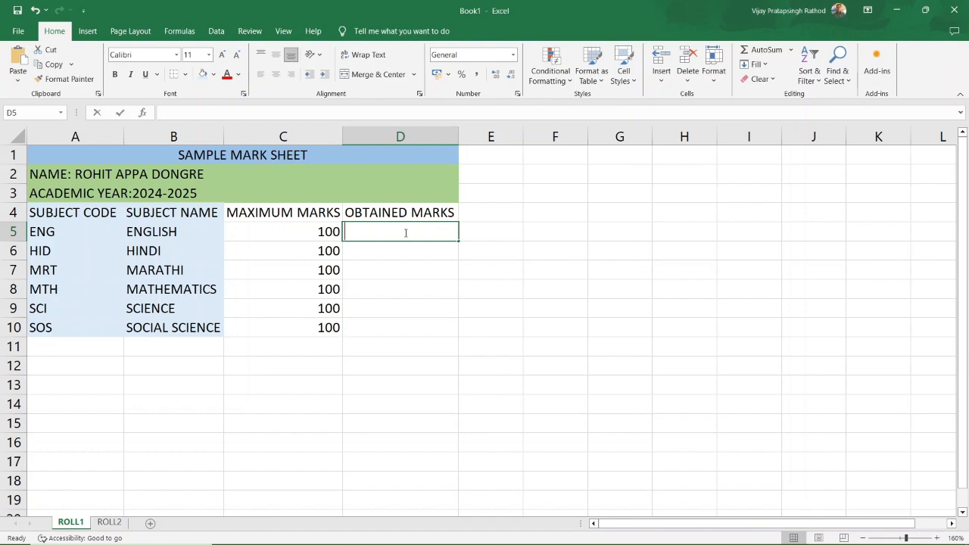
Enter obtained marks 56, 46, 45, 70, 75 and 64 in D5:D10, then select C4:C10.
{"action": "type", "text": "56"}
{"action": "left_click", "coordinate": [412, 250]}
{"action": "type", "text": "46"}
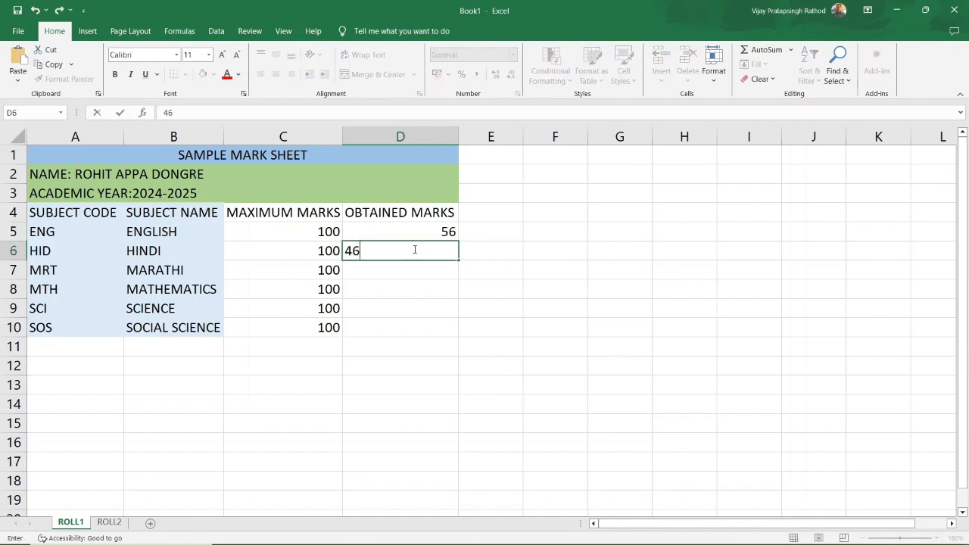
{"action": "left_click", "coordinate": [418, 271]}
{"action": "type", "text": "45"}
{"action": "left_click", "coordinate": [417, 289]}
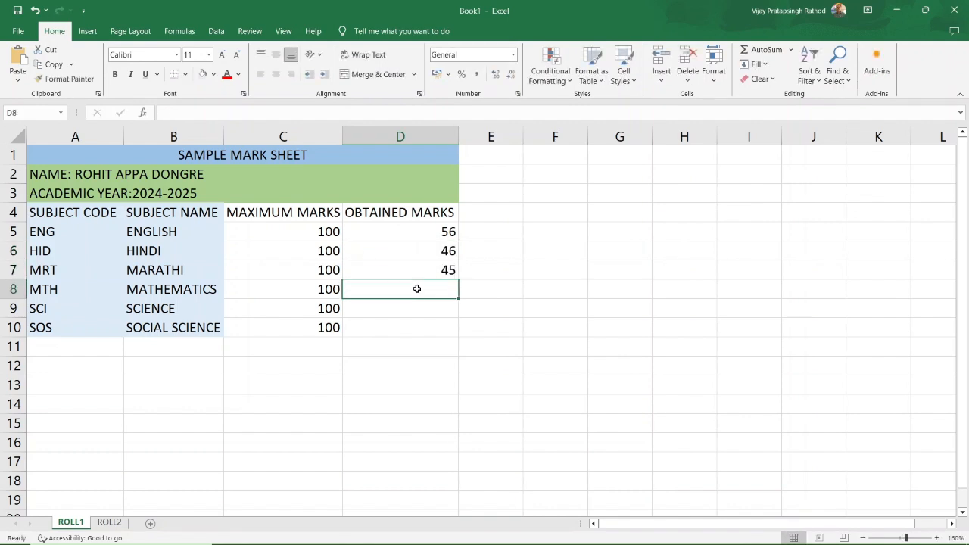
{"action": "type", "text": "70"}
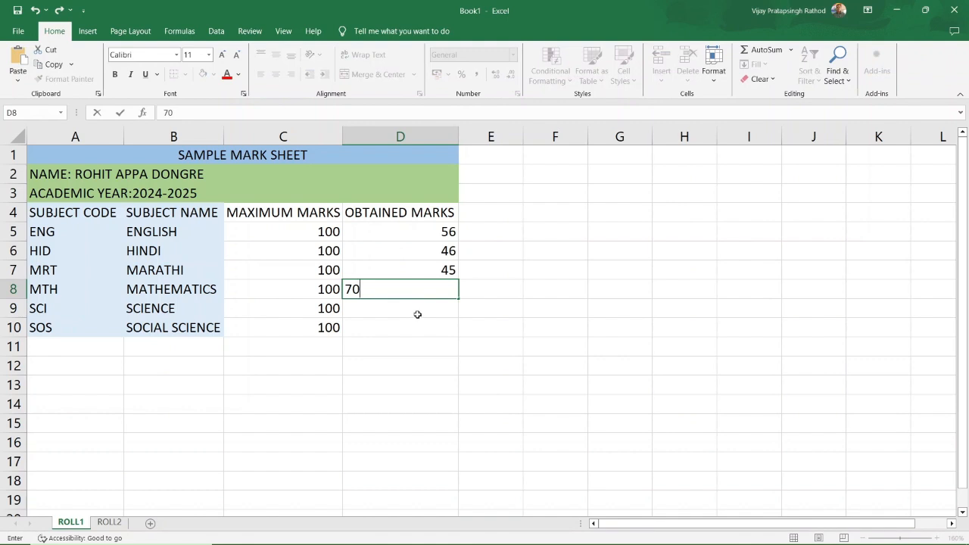
{"action": "left_click", "coordinate": [417, 314]}
{"action": "type", "text": "75"}
{"action": "left_click", "coordinate": [410, 324]}
{"action": "type", "text": "64"}
{"action": "left_click", "coordinate": [417, 348]}
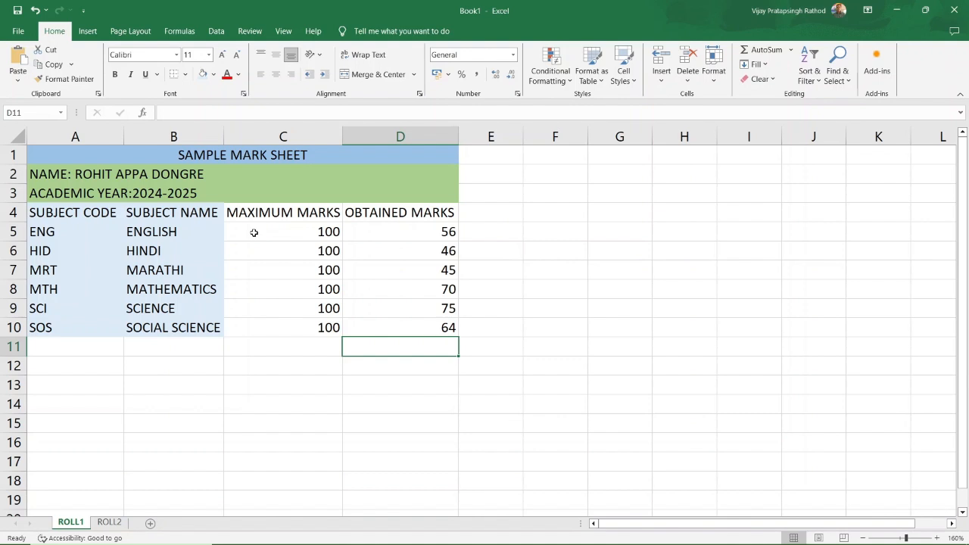
{"action": "left_click_drag", "start_coordinate": [267, 215], "coordinate": [286, 324]}
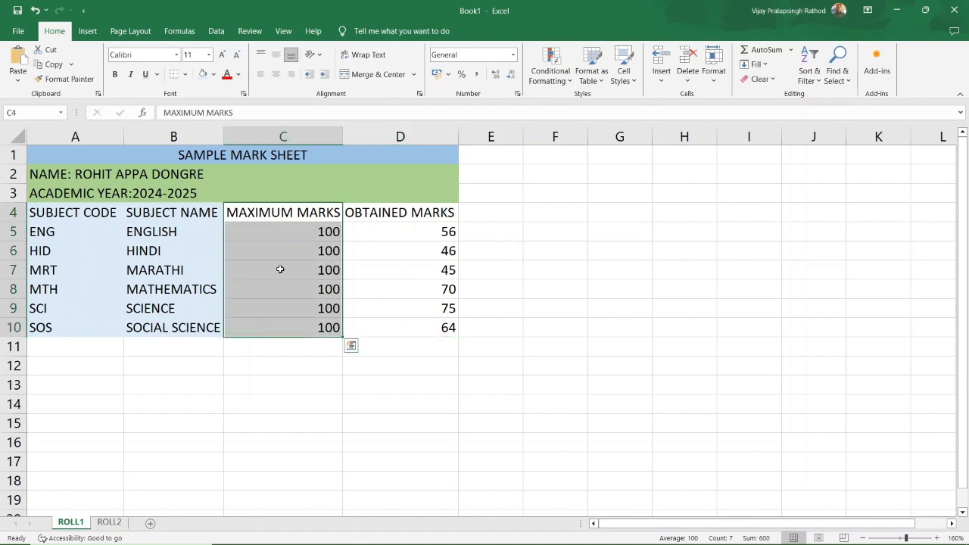
Fill the MAXIMUM MARKS column C4:C10 orange and OBTAINED MARKS D4:D10 light orange.
{"action": "left_click", "coordinate": [214, 75]}
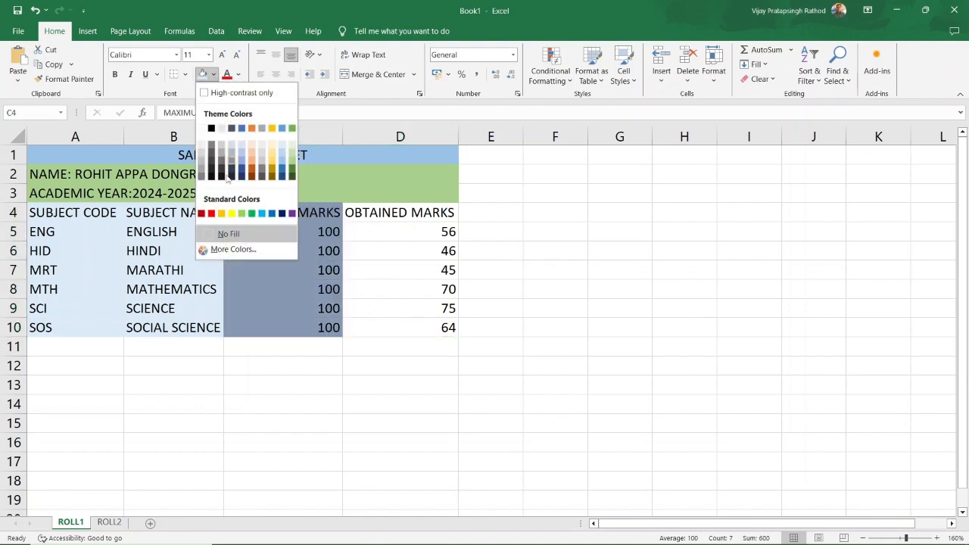
{"action": "left_click", "coordinate": [255, 159]}
{"action": "left_click_drag", "start_coordinate": [352, 216], "coordinate": [400, 328]}
{"action": "left_click", "coordinate": [213, 74]}
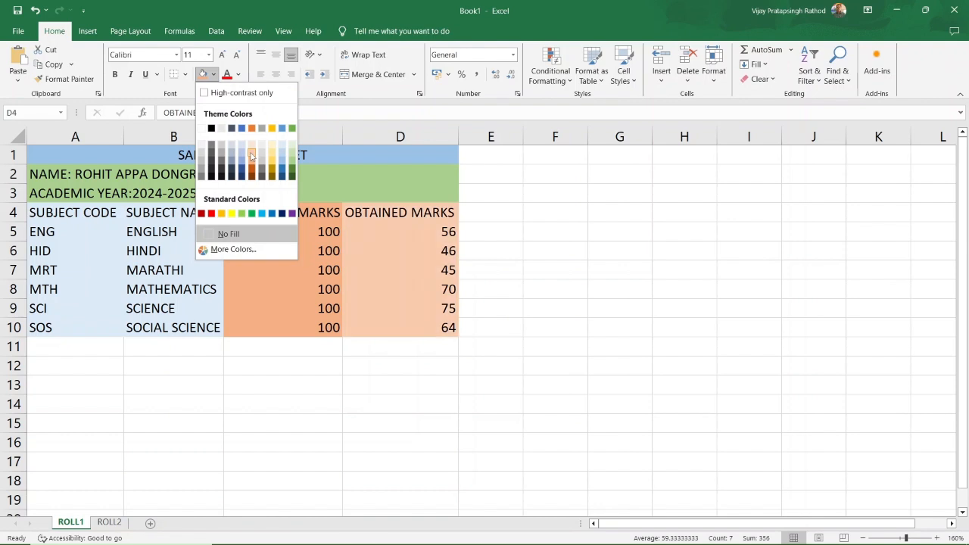
{"action": "left_click", "coordinate": [252, 156]}
{"action": "left_click", "coordinate": [281, 271]}
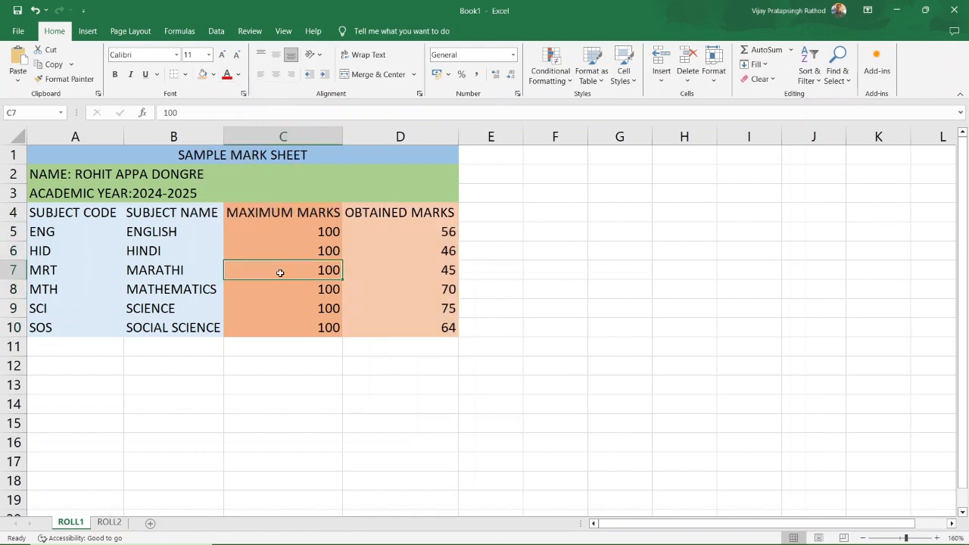
Wrap the C4 and D4 headers onto two lines, narrowing columns C and D and heightening row 4.
{"action": "left_click", "coordinate": [257, 212]}
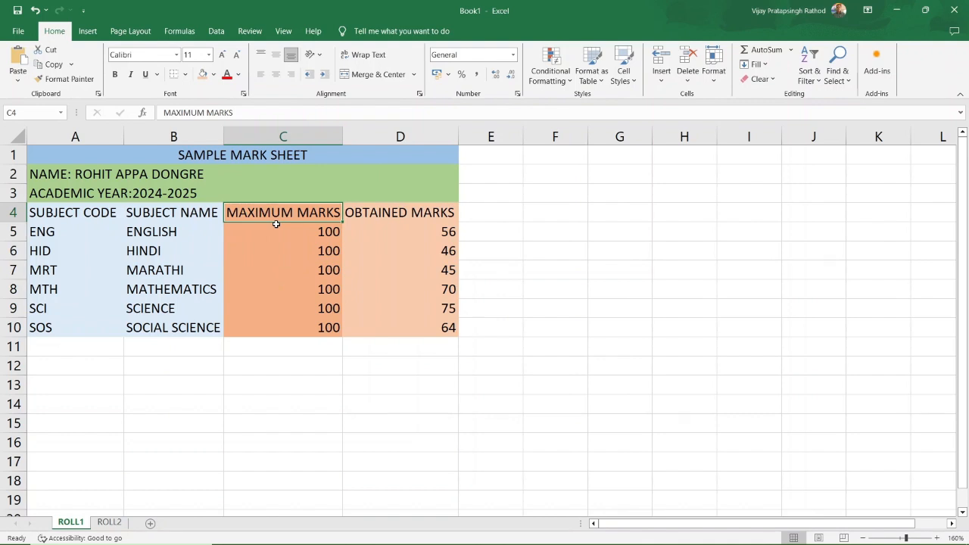
{"action": "left_click", "coordinate": [360, 58]}
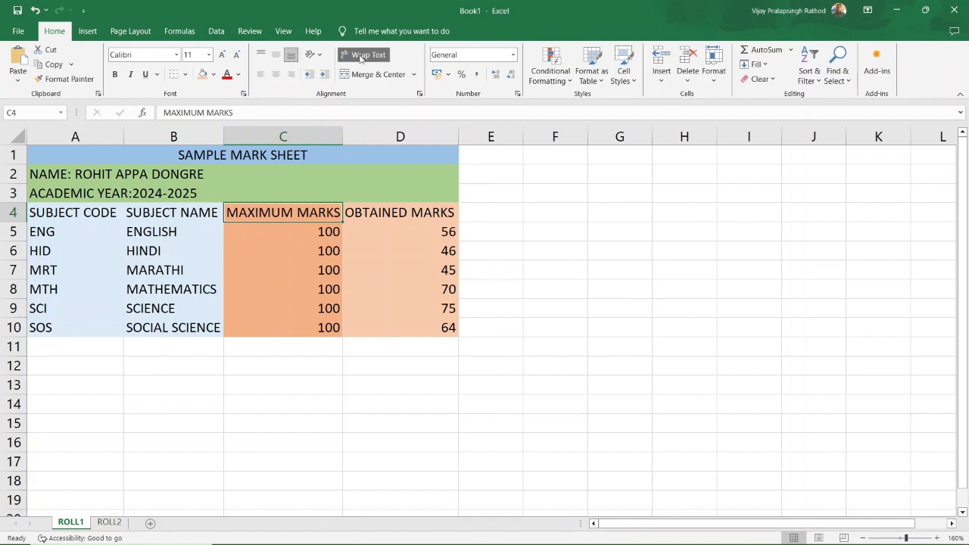
{"action": "left_click_drag", "start_coordinate": [336, 133], "coordinate": [310, 136]}
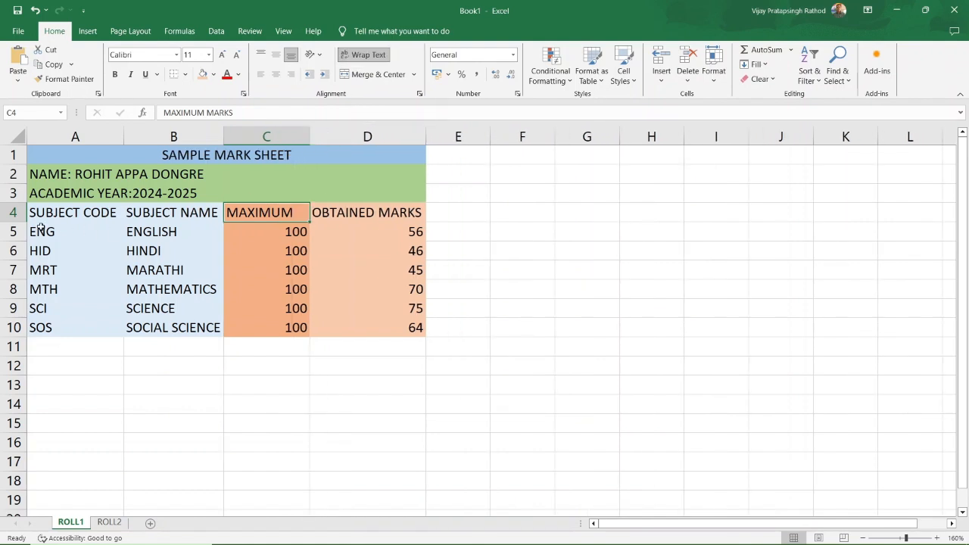
{"action": "left_click_drag", "start_coordinate": [18, 222], "coordinate": [15, 241]}
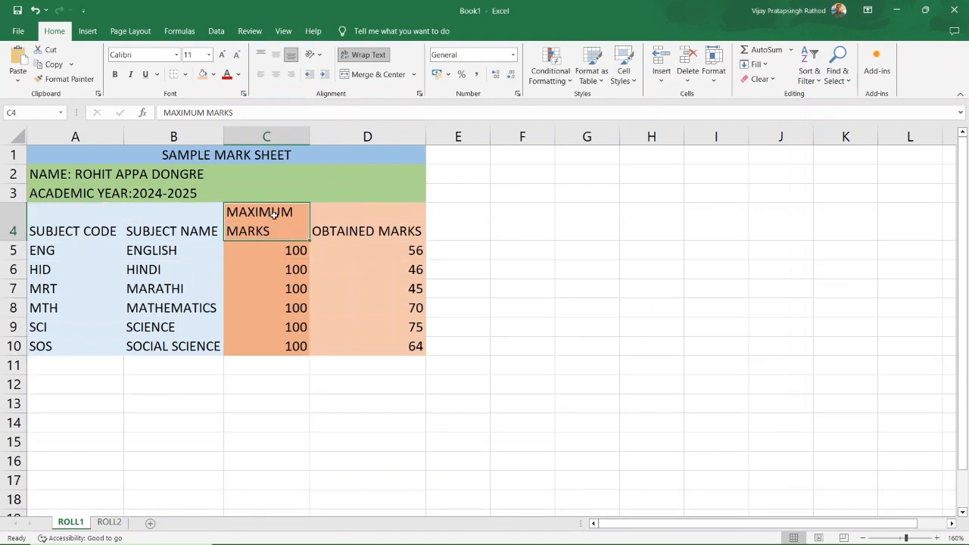
{"action": "left_click", "coordinate": [373, 212]}
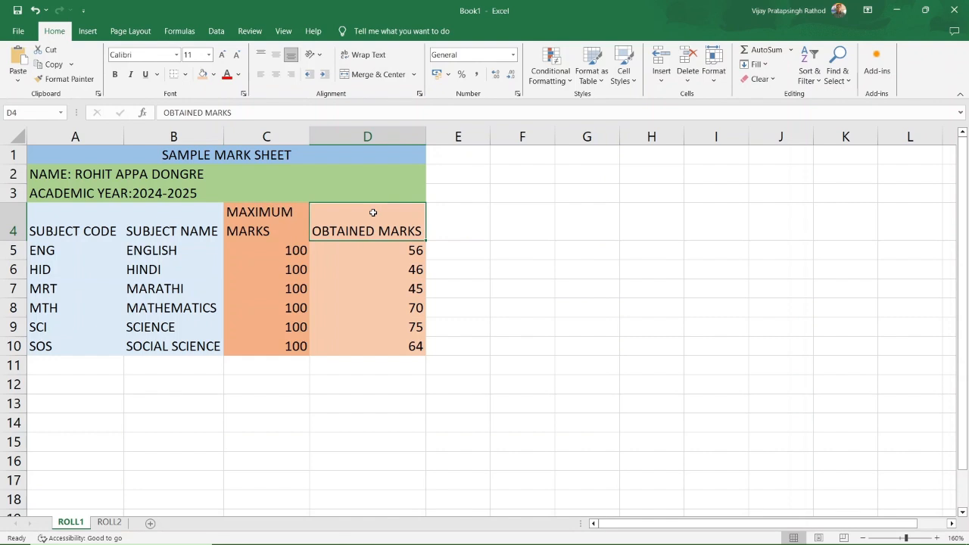
{"action": "left_click", "coordinate": [364, 54]}
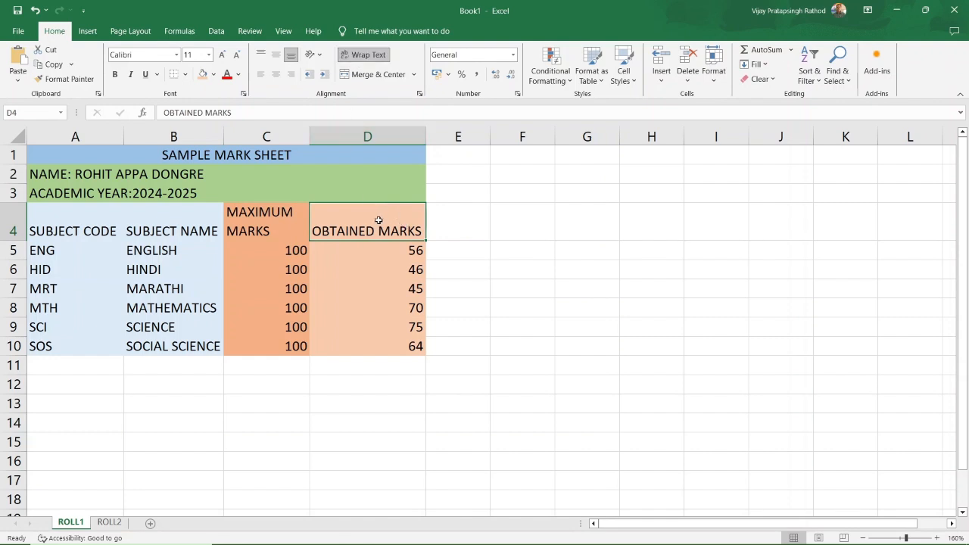
{"action": "left_click_drag", "start_coordinate": [426, 136], "coordinate": [391, 135]}
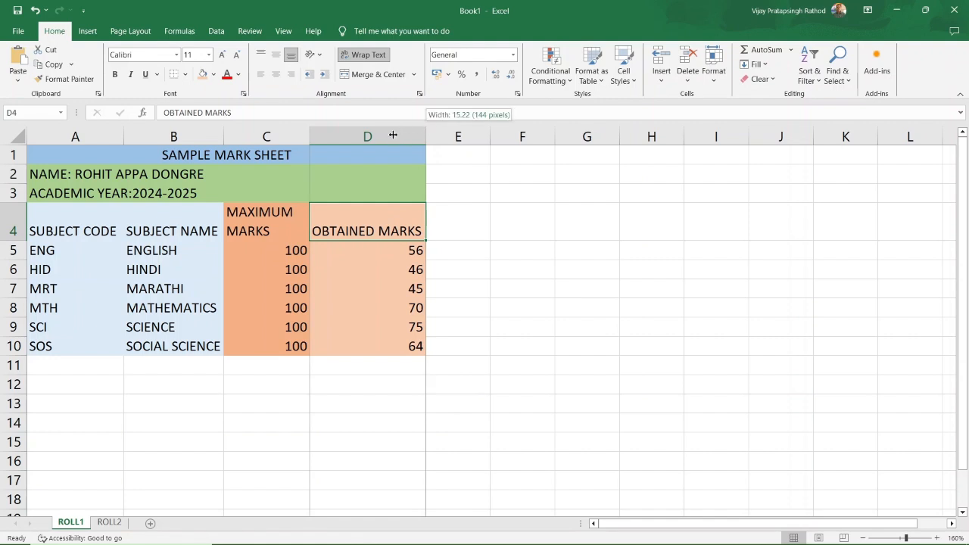
{"action": "left_click", "coordinate": [426, 167]}
{"action": "left_click", "coordinate": [368, 219]}
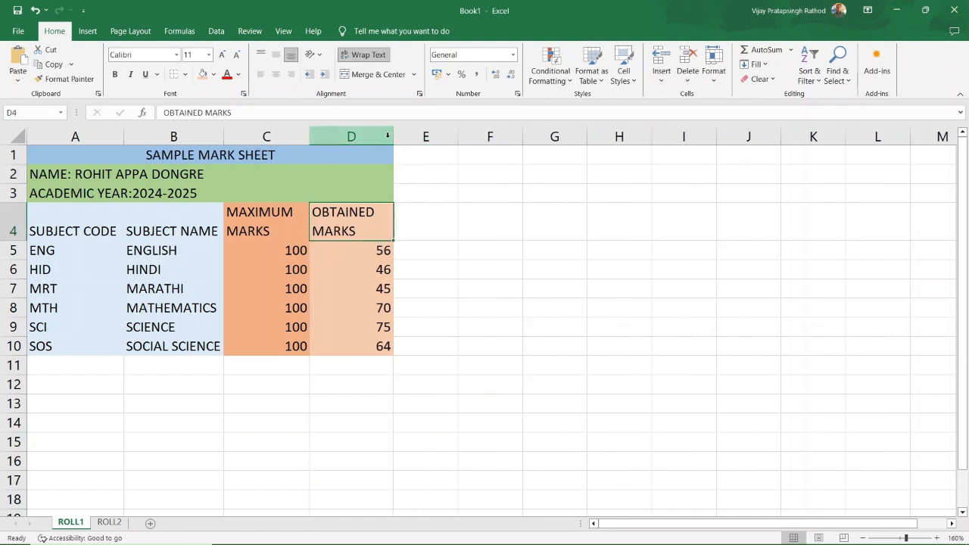
{"action": "left_click_drag", "start_coordinate": [392, 136], "coordinate": [369, 136]}
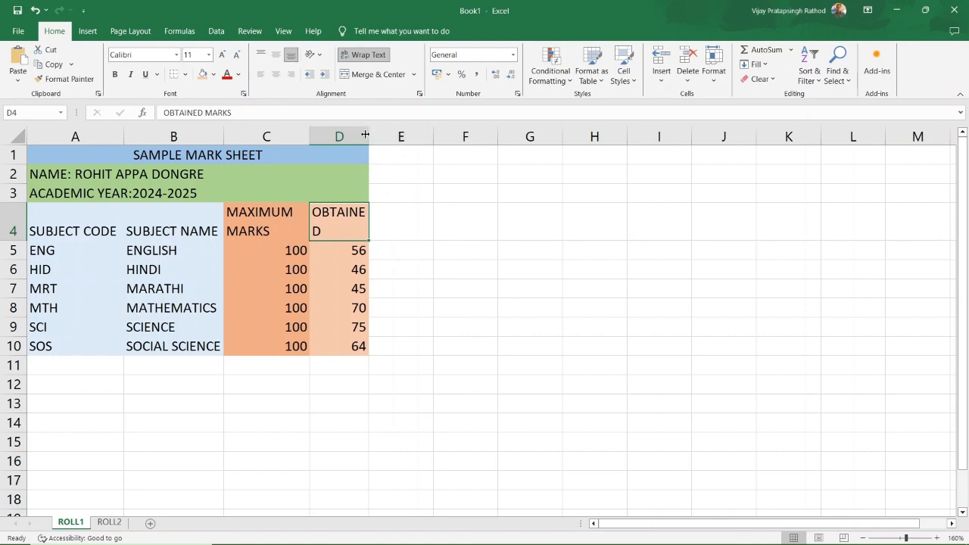
{"action": "left_click_drag", "start_coordinate": [368, 136], "coordinate": [377, 136]}
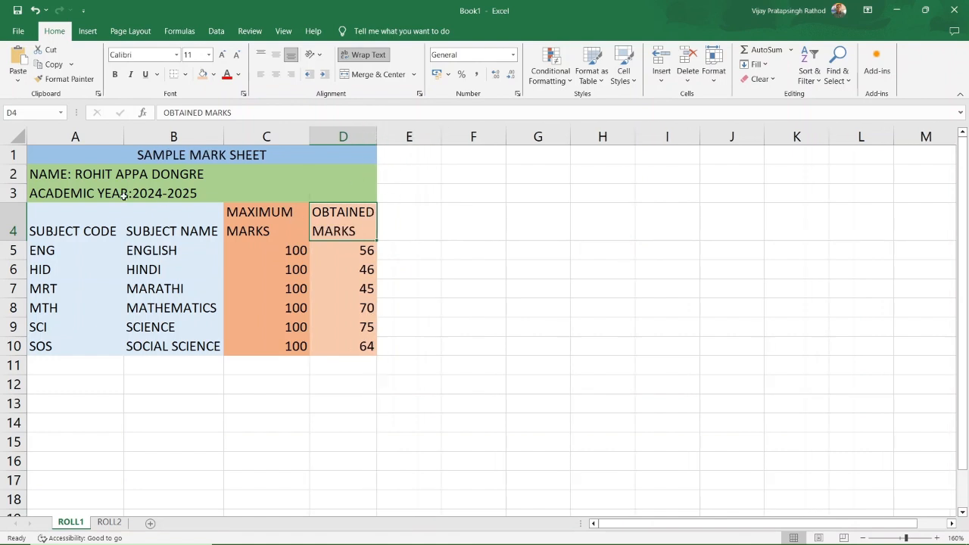
Middle-align and centre the header row A4:D4, and centre the marks in C5:D10.
{"action": "left_click", "coordinate": [63, 224]}
{"action": "left_click_drag", "start_coordinate": [63, 224], "coordinate": [333, 227]}
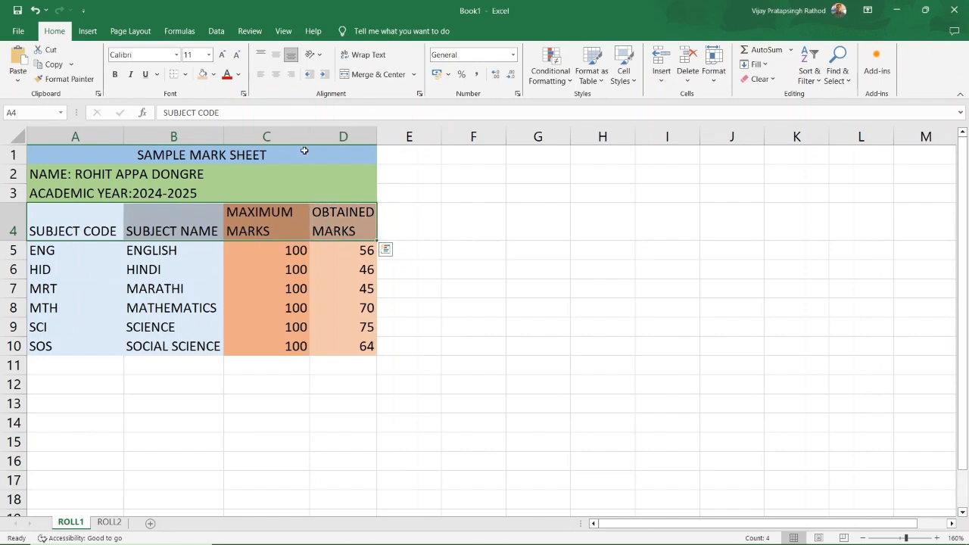
{"action": "left_click", "coordinate": [276, 54]}
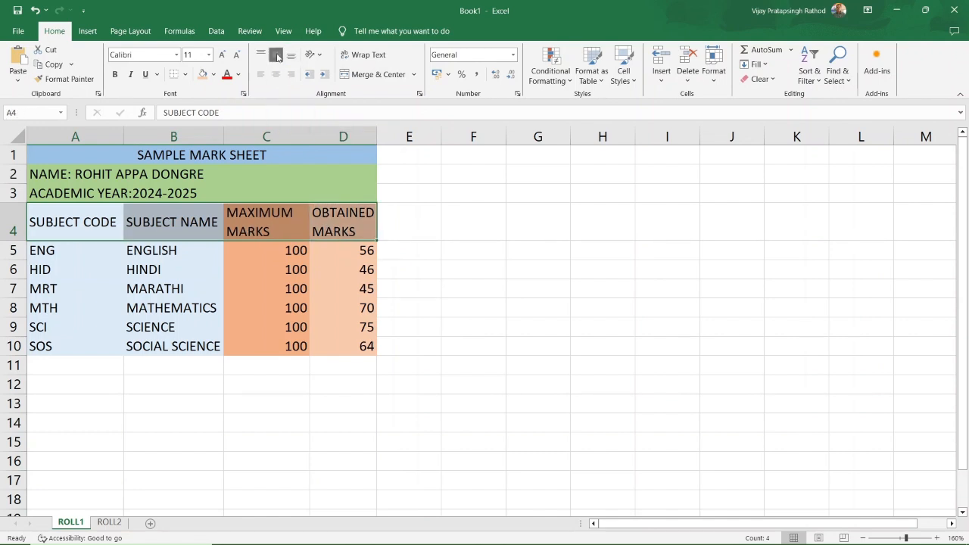
{"action": "left_click", "coordinate": [275, 75]}
{"action": "left_click", "coordinate": [432, 235]}
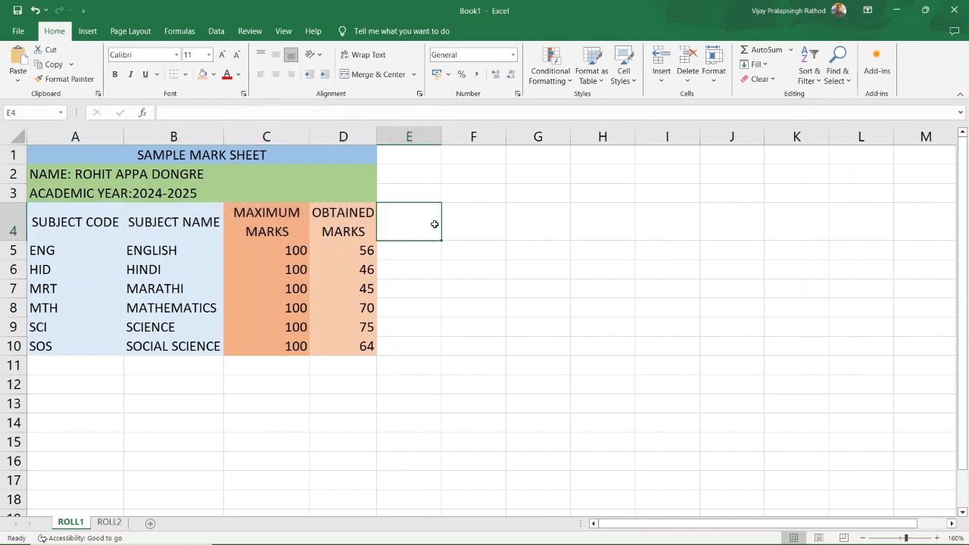
{"action": "left_click_drag", "start_coordinate": [267, 252], "coordinate": [352, 346]}
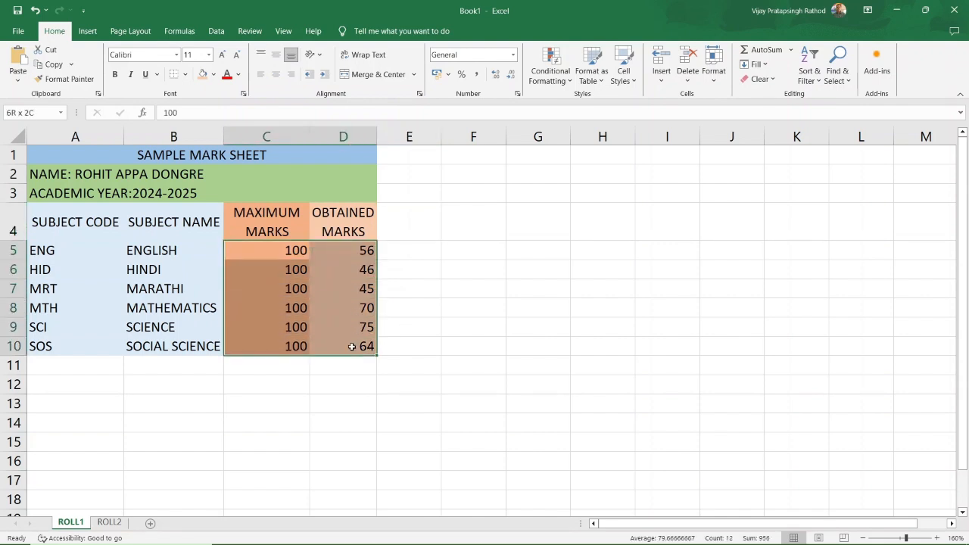
{"action": "left_click", "coordinate": [274, 74]}
{"action": "left_click", "coordinate": [477, 301]}
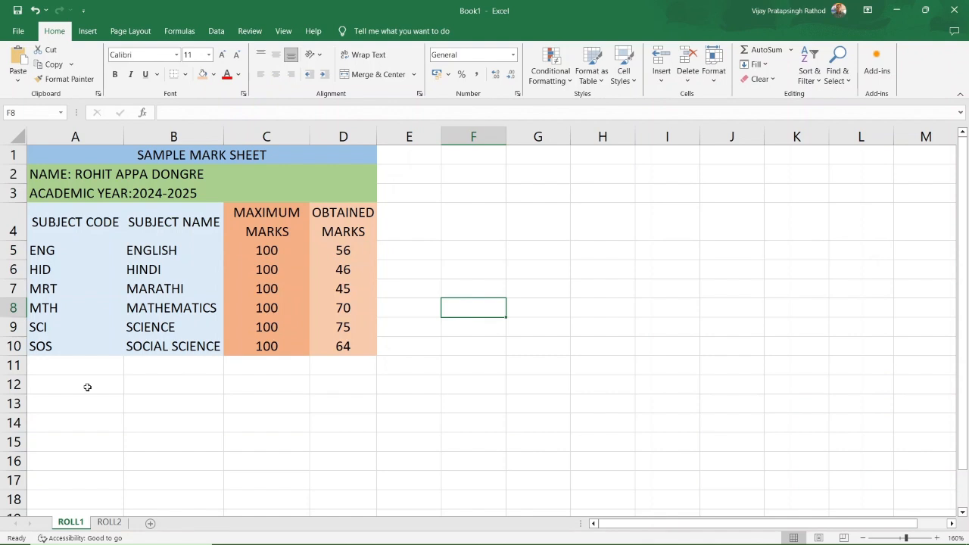
Enter the label TOTAL in B11.
{"action": "left_click", "coordinate": [175, 365]}
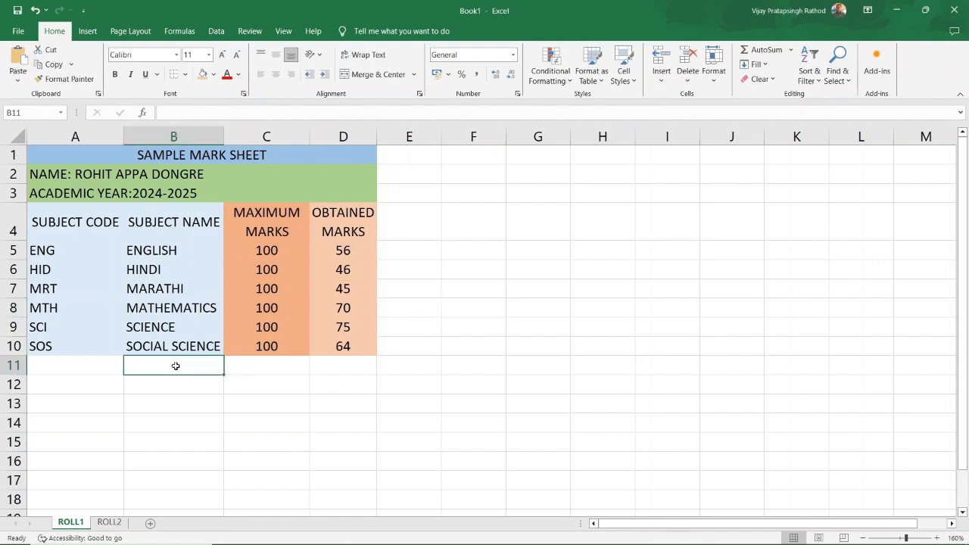
{"action": "type", "text": "TOTAL"}
{"action": "left_click", "coordinate": [264, 363]}
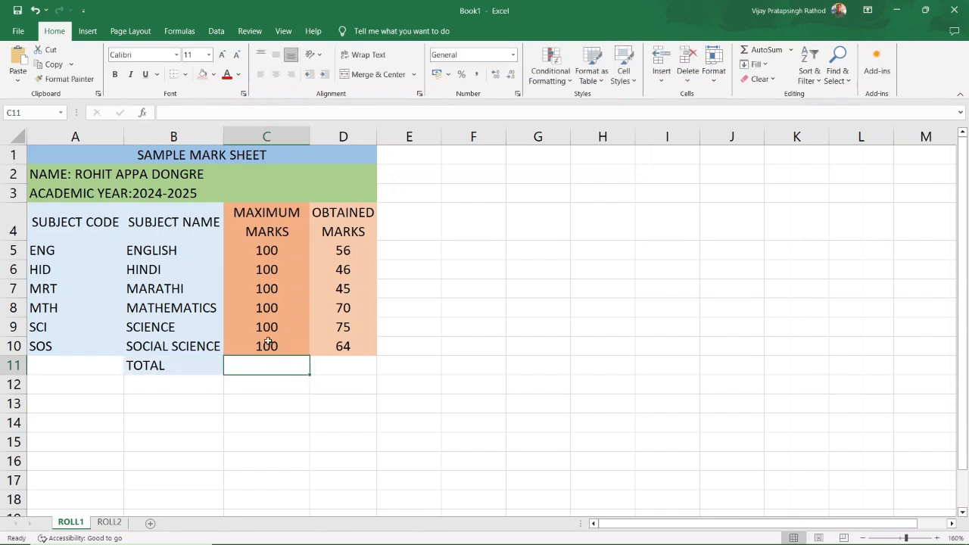
Make C11 total the maximum marks with =C5+C6+C7+C8+C9+C10, giving 600.
{"action": "double_click", "coordinate": [255, 368]}
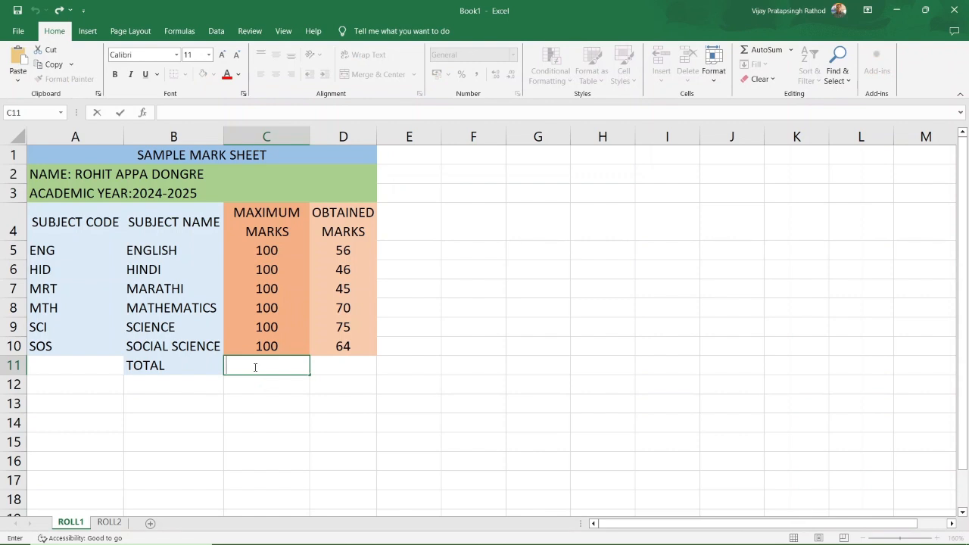
{"action": "type", "text": "="}
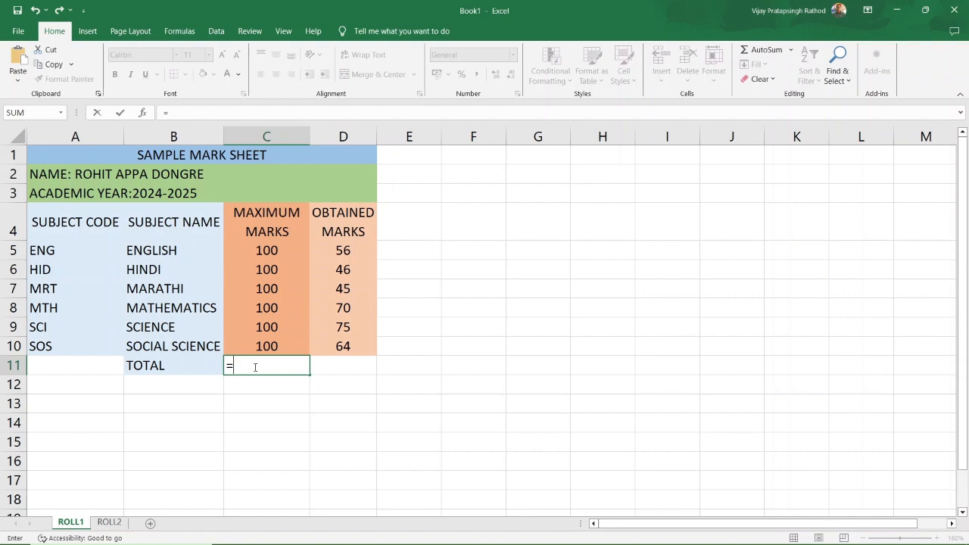
{"action": "left_click", "coordinate": [275, 250]}
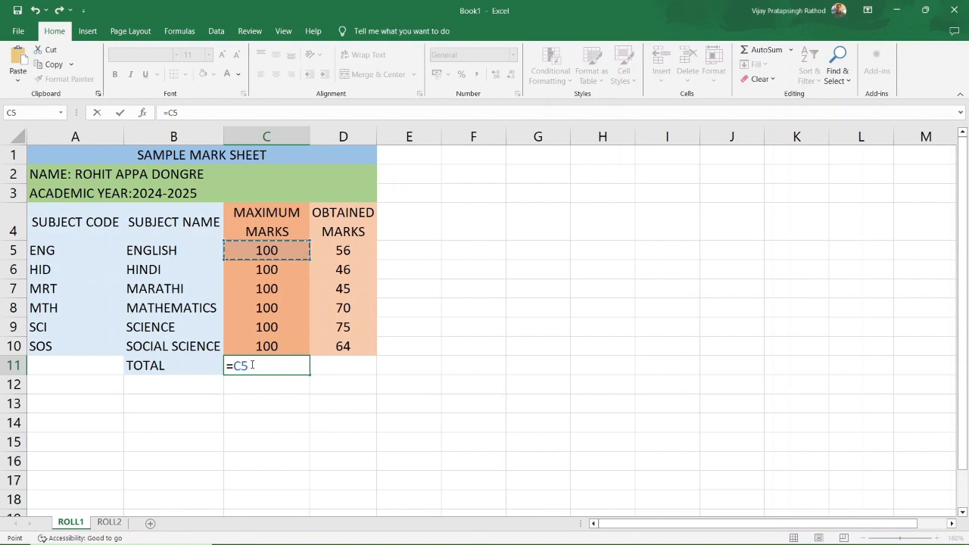
{"action": "type", "text": "="}
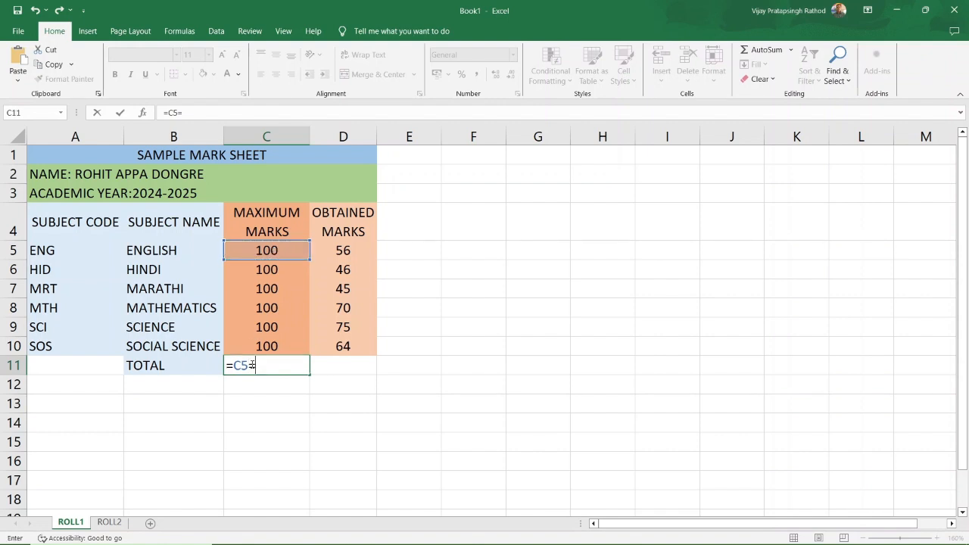
{"action": "key", "text": "BackSpace"}
{"action": "type", "text": "+"}
{"action": "left_click", "coordinate": [266, 270]}
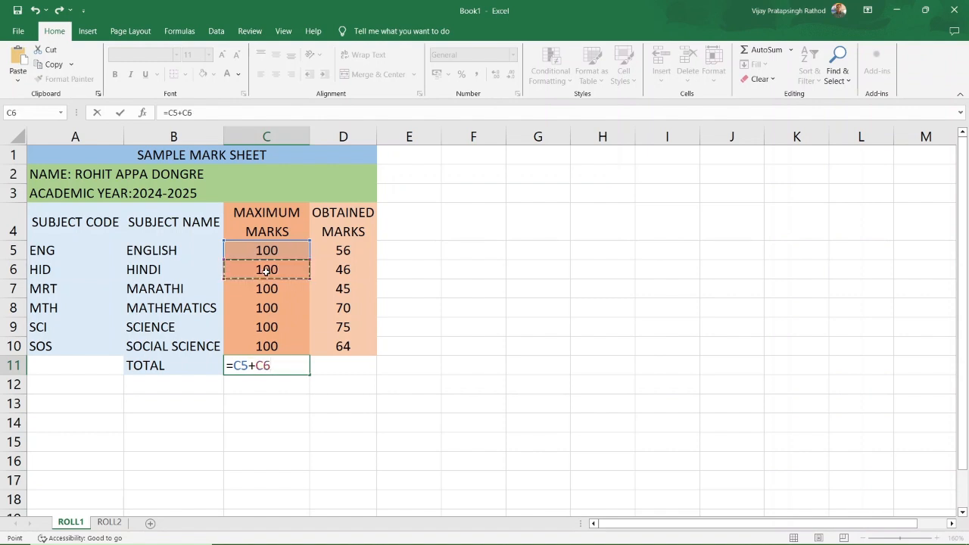
{"action": "type", "text": "+"}
{"action": "left_click", "coordinate": [266, 290]}
{"action": "type", "text": "="}
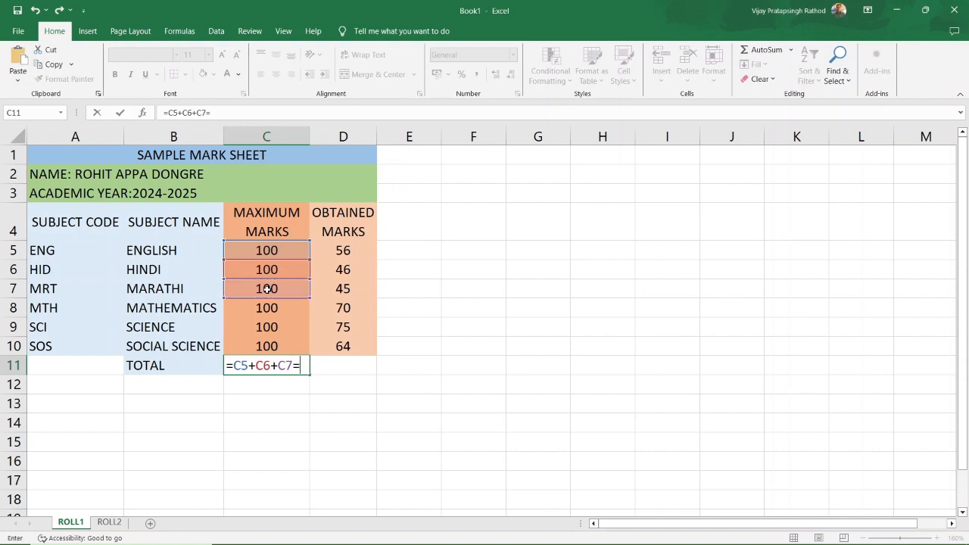
{"action": "key", "text": "BackSpace"}
{"action": "type", "text": "+"}
{"action": "left_click", "coordinate": [281, 310]}
{"action": "type", "text": "+"}
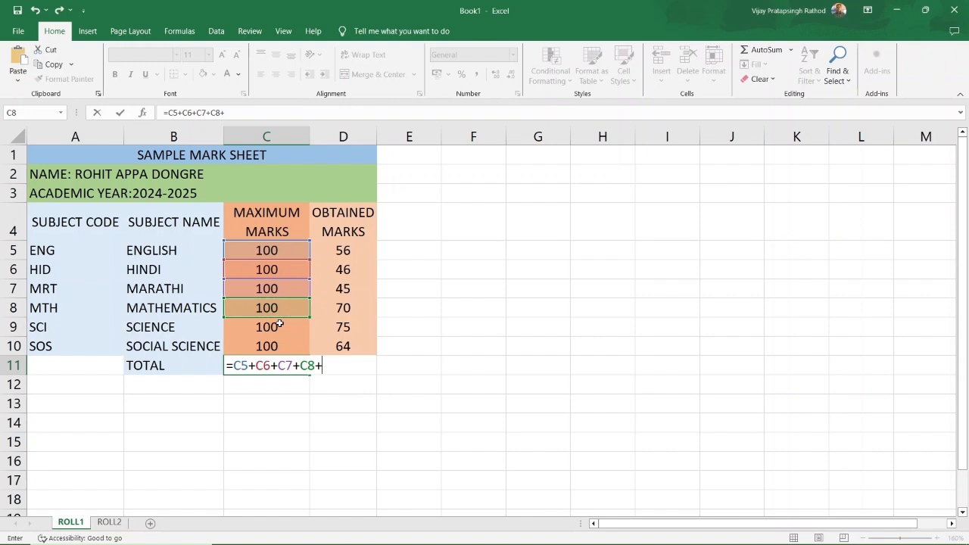
{"action": "left_click", "coordinate": [281, 326]}
{"action": "type", "text": "="}
{"action": "key", "text": "BackSpace"}
{"action": "type", "text": "+"}
{"action": "left_click", "coordinate": [272, 345]}
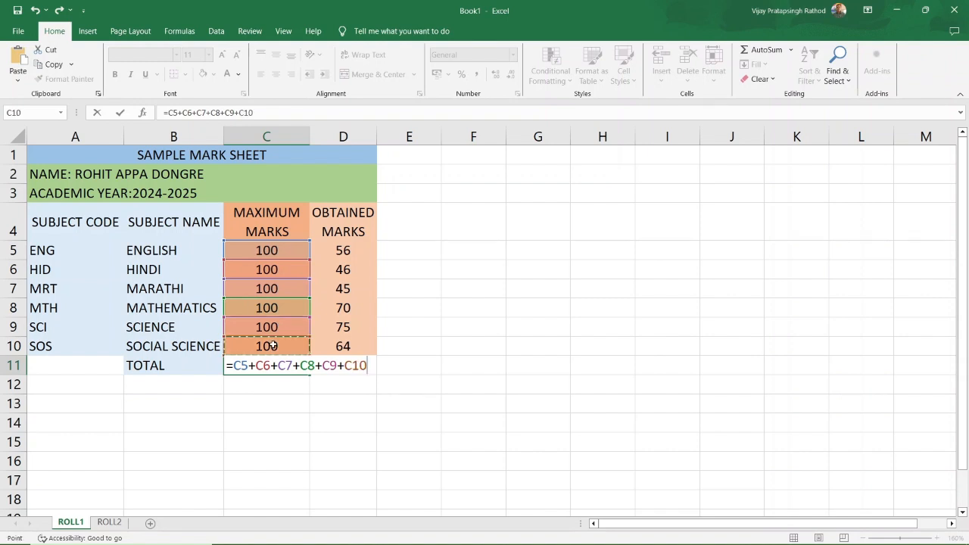
{"action": "key", "text": "Return"}
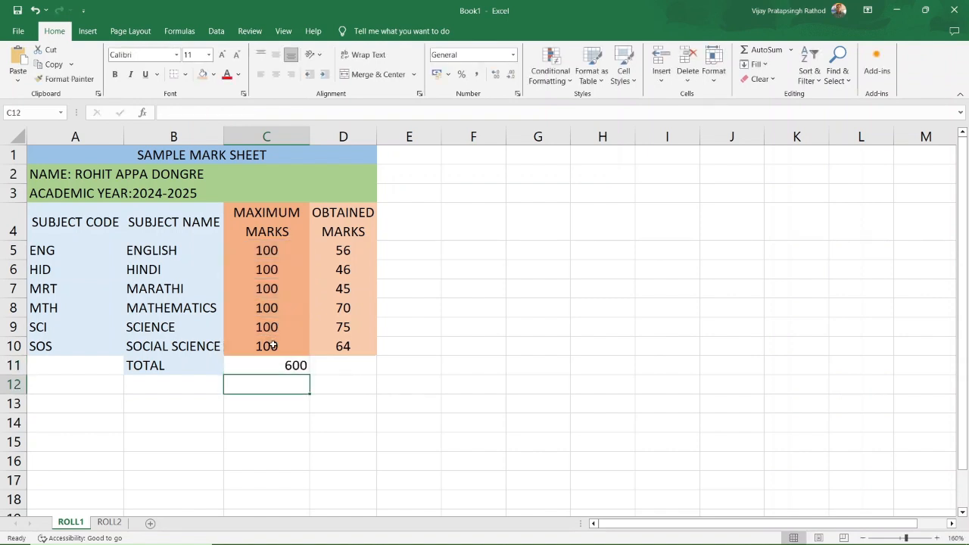
Format the 600 in C11 centred, middle-aligned, bold and orange-filled.
{"action": "left_click", "coordinate": [291, 366]}
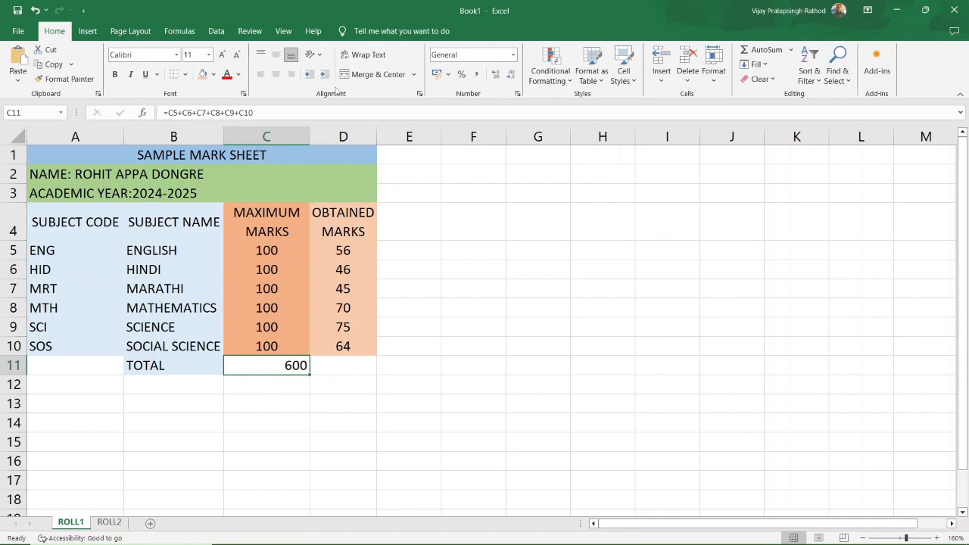
{"action": "left_click", "coordinate": [275, 74]}
{"action": "left_click", "coordinate": [272, 59]}
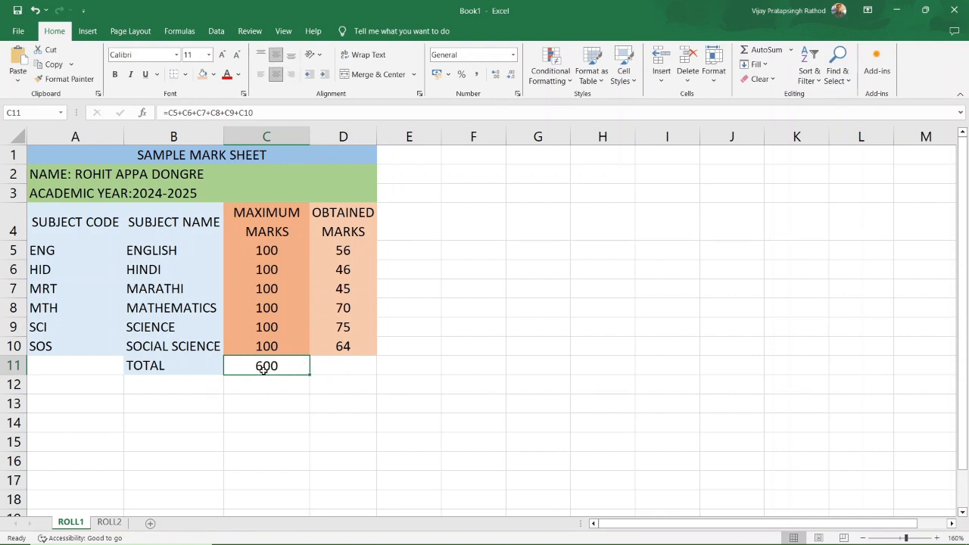
{"action": "left_click", "coordinate": [114, 74]}
{"action": "left_click", "coordinate": [214, 75]}
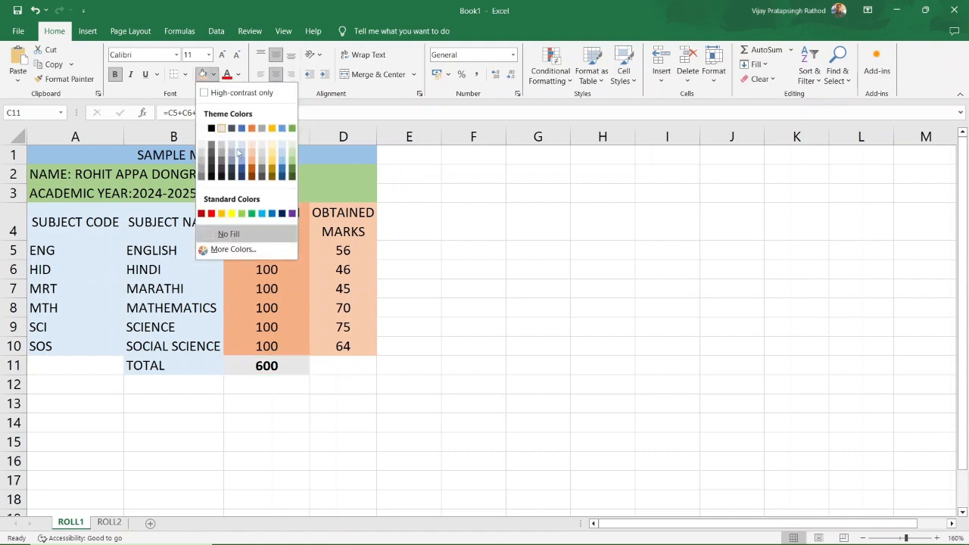
{"action": "left_click", "coordinate": [257, 165]}
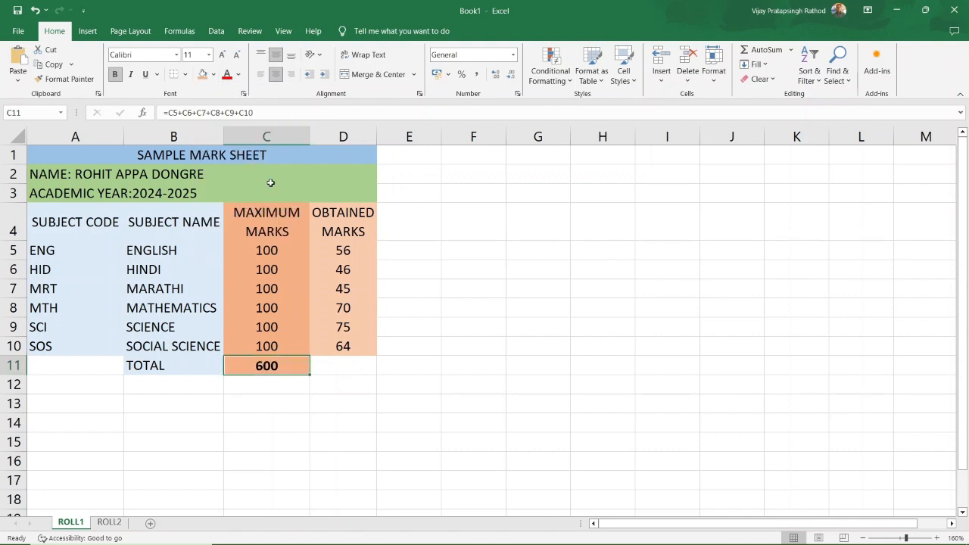
{"action": "left_click", "coordinate": [352, 368]}
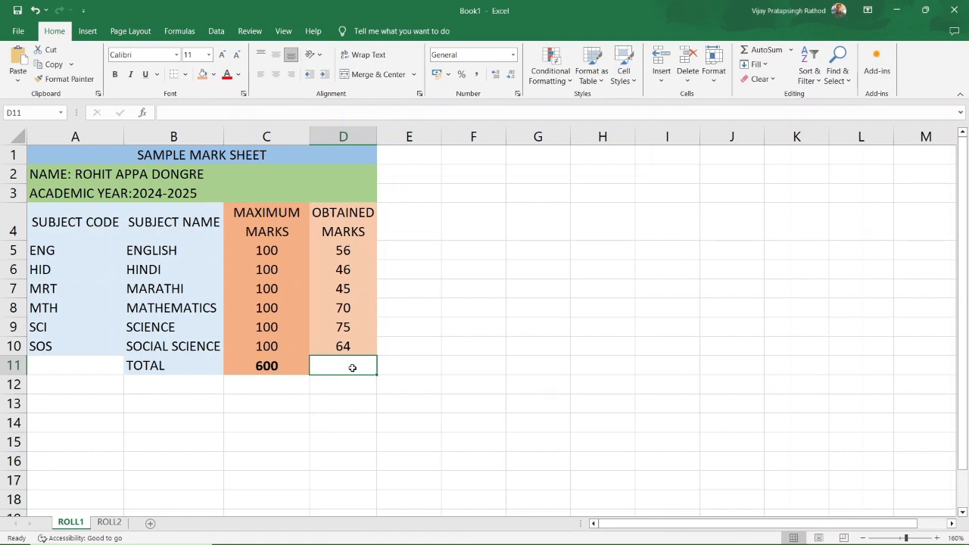
Enter =SUM(D5:D10) in D11 to total the obtained marks.
{"action": "type", "text": "="}
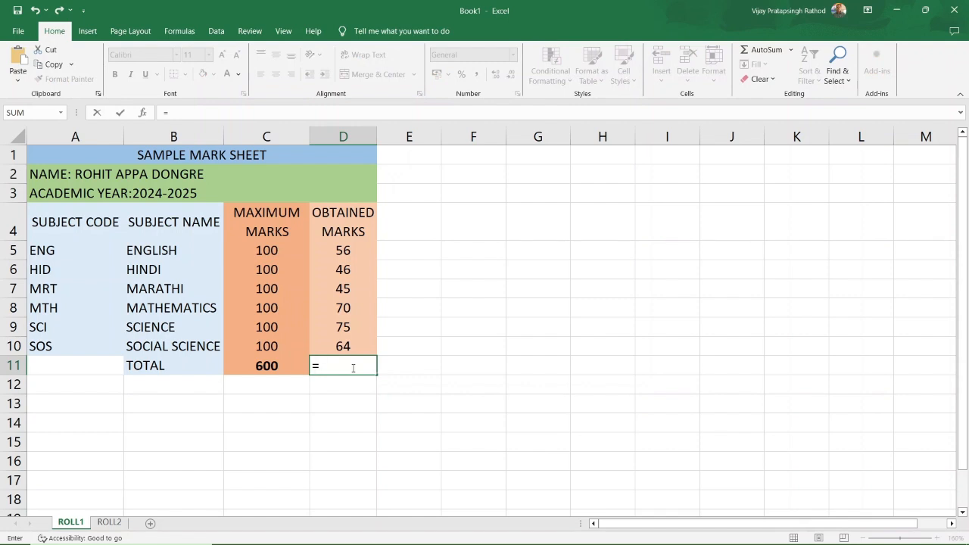
{"action": "type", "text": "SU"}
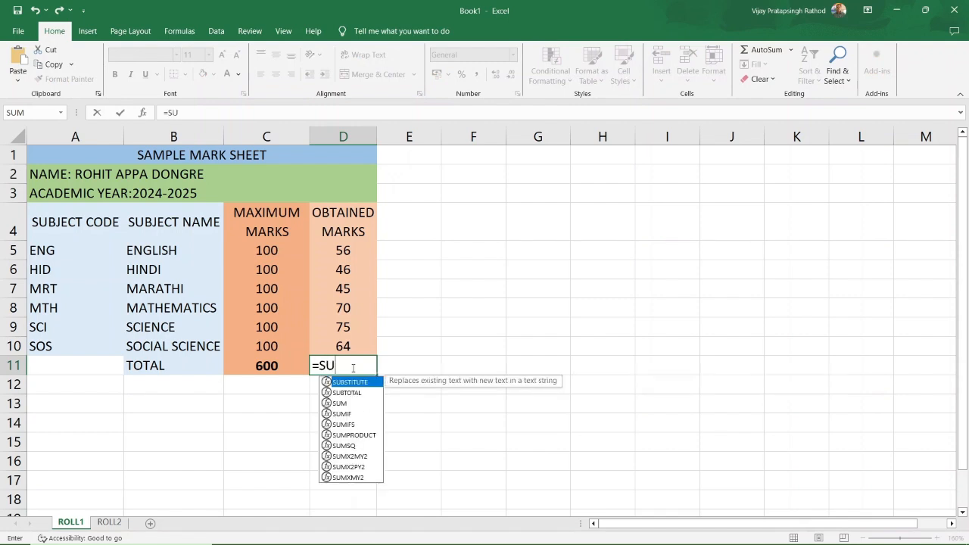
{"action": "type", "text": "M("}
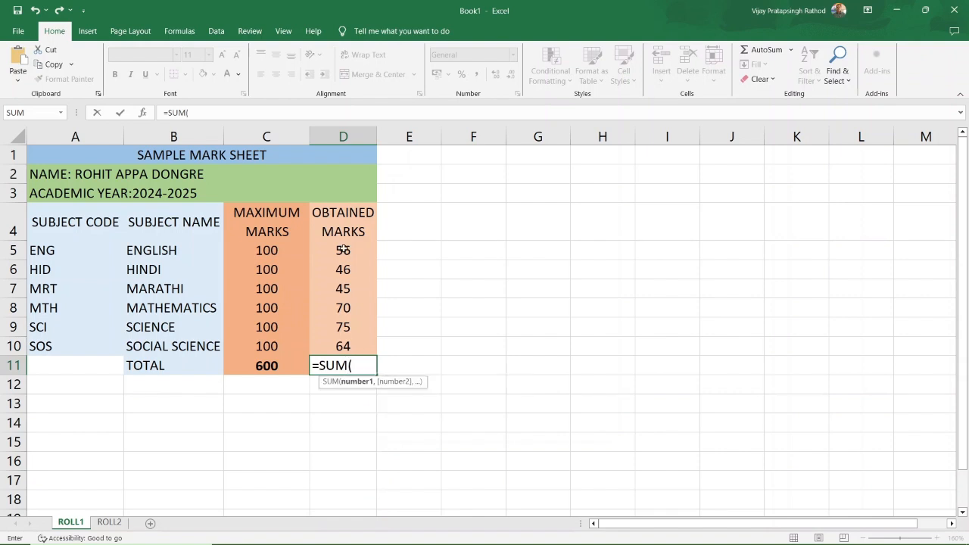
{"action": "left_click_drag", "start_coordinate": [343, 250], "coordinate": [343, 346]}
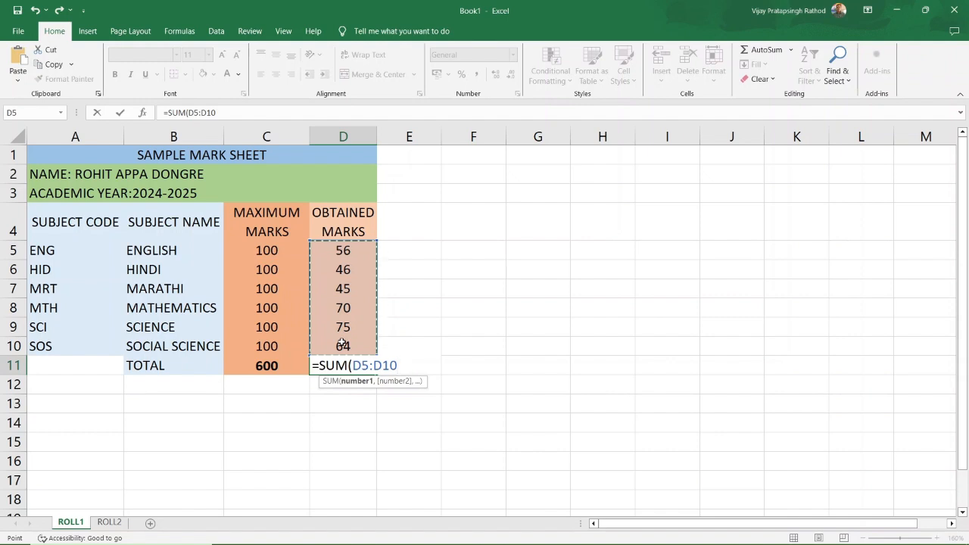
{"action": "type", "text": "0"}
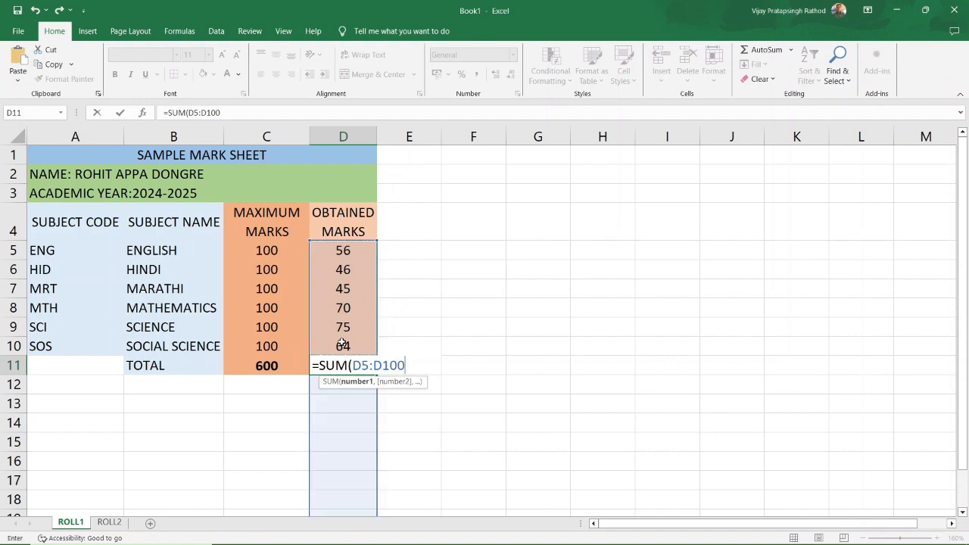
{"action": "key", "text": "BackSpace"}
{"action": "type", "text": ")"}
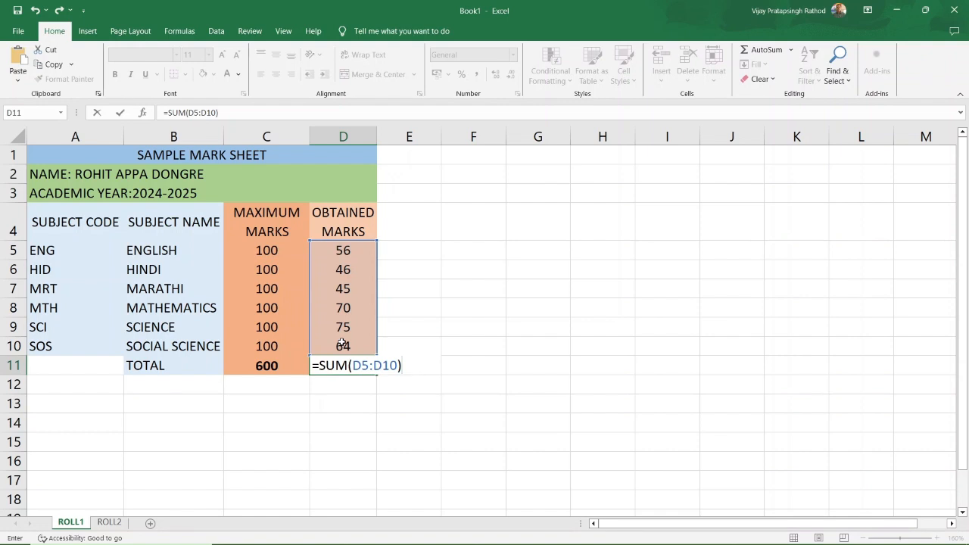
{"action": "key", "text": "Return"}
Centre and middle-align the 356 in D11 and give it an orange fill.
{"action": "left_click", "coordinate": [349, 367]}
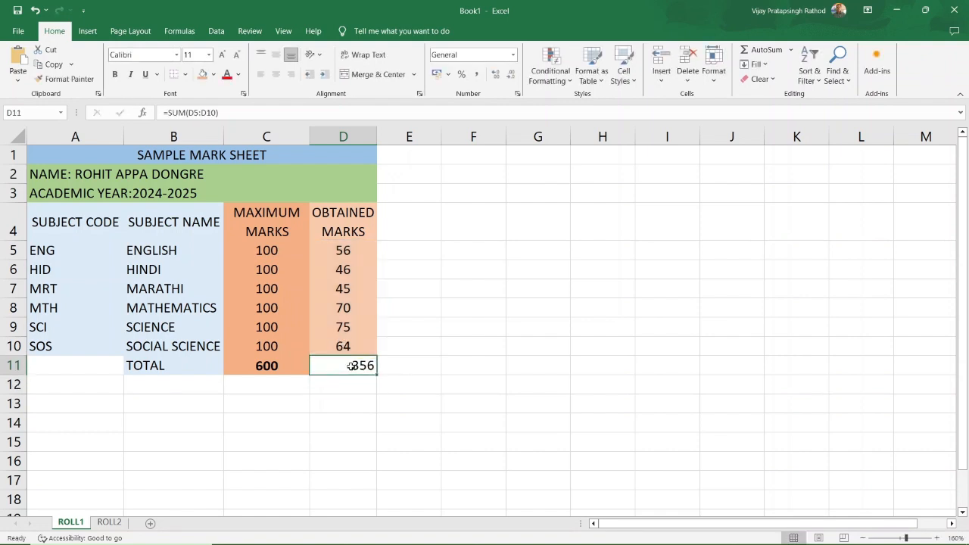
{"action": "left_click", "coordinate": [276, 74]}
{"action": "left_click", "coordinate": [276, 54]}
{"action": "left_click", "coordinate": [271, 366]}
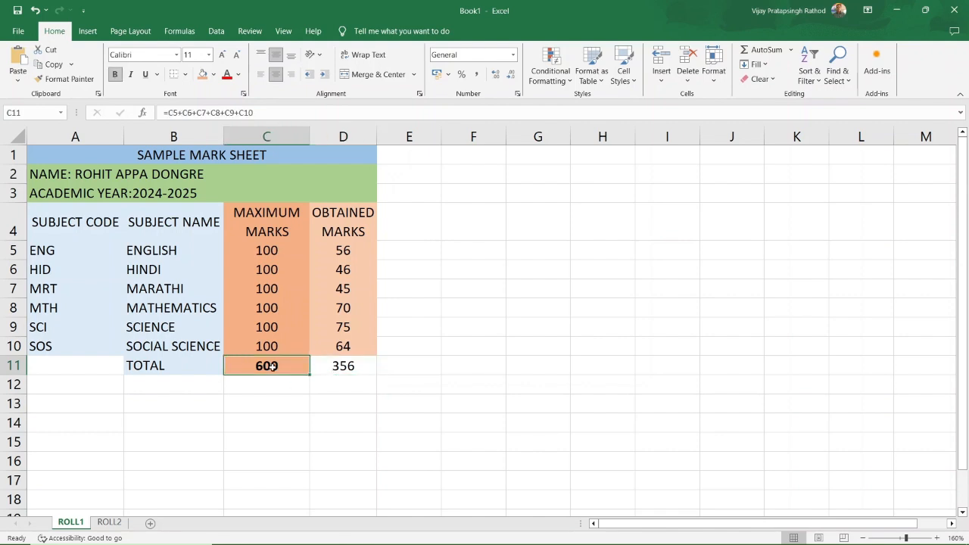
{"action": "left_click", "coordinate": [342, 367]}
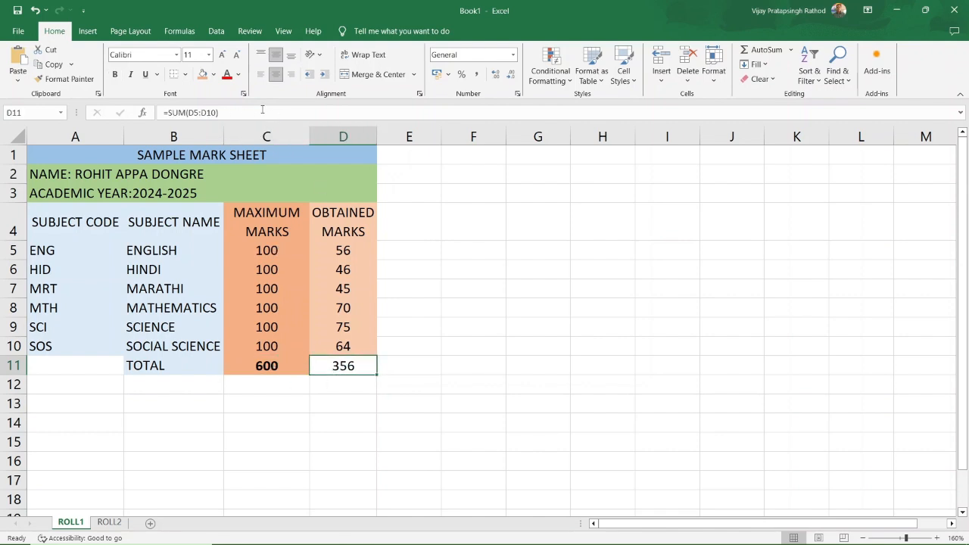
{"action": "left_click", "coordinate": [202, 73]}
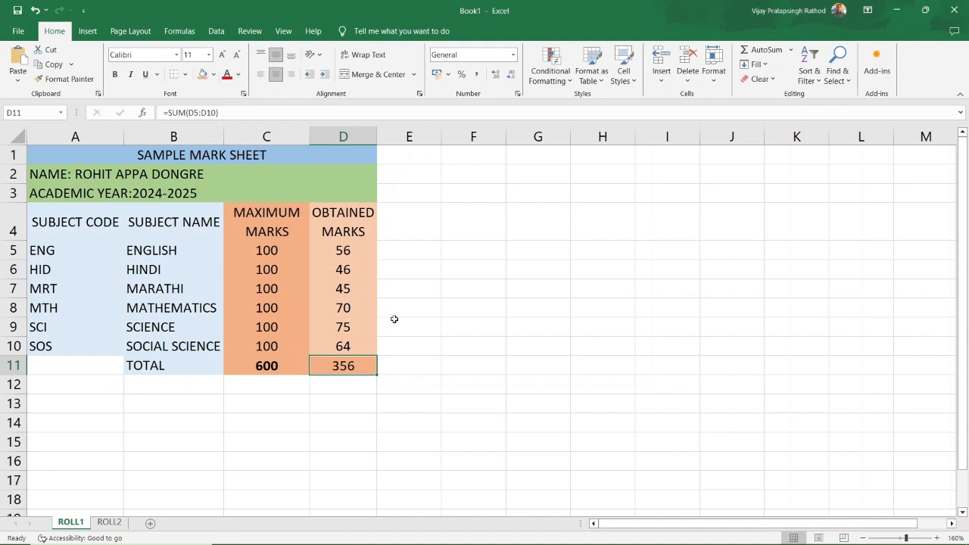
{"action": "left_click", "coordinate": [417, 348]}
Apply All Borders to the marks table A4:D11.
{"action": "left_click_drag", "start_coordinate": [43, 205], "coordinate": [353, 365]}
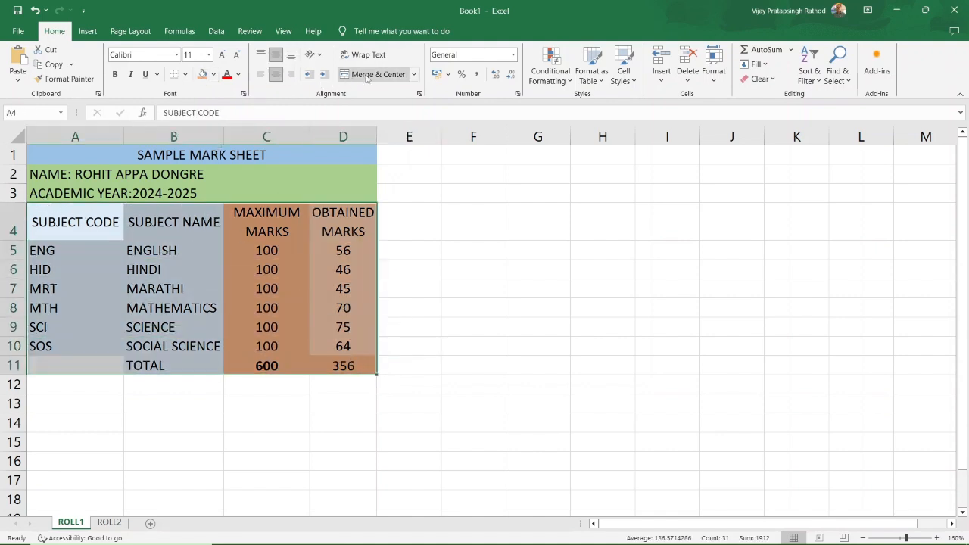
{"action": "left_click", "coordinate": [184, 74]}
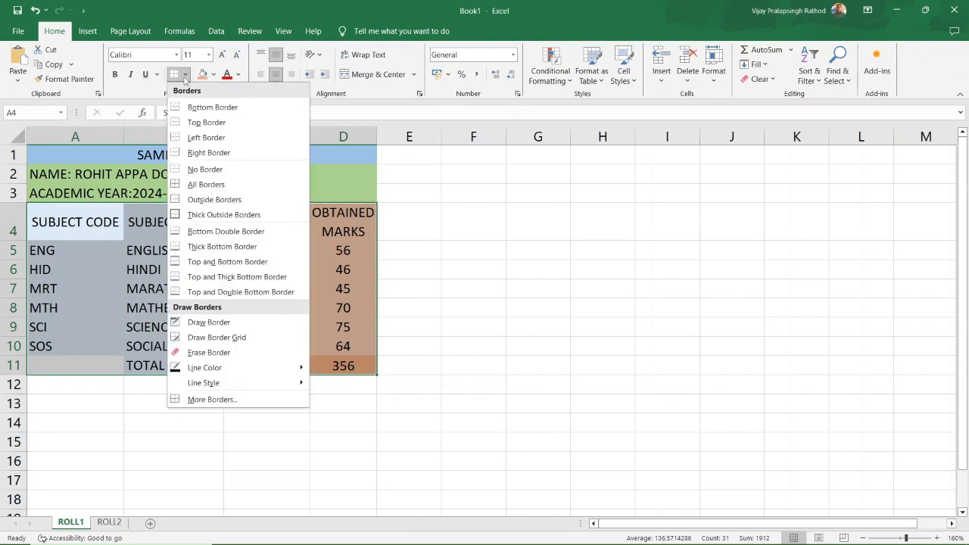
{"action": "left_click", "coordinate": [211, 185]}
{"action": "left_click", "coordinate": [454, 277]}
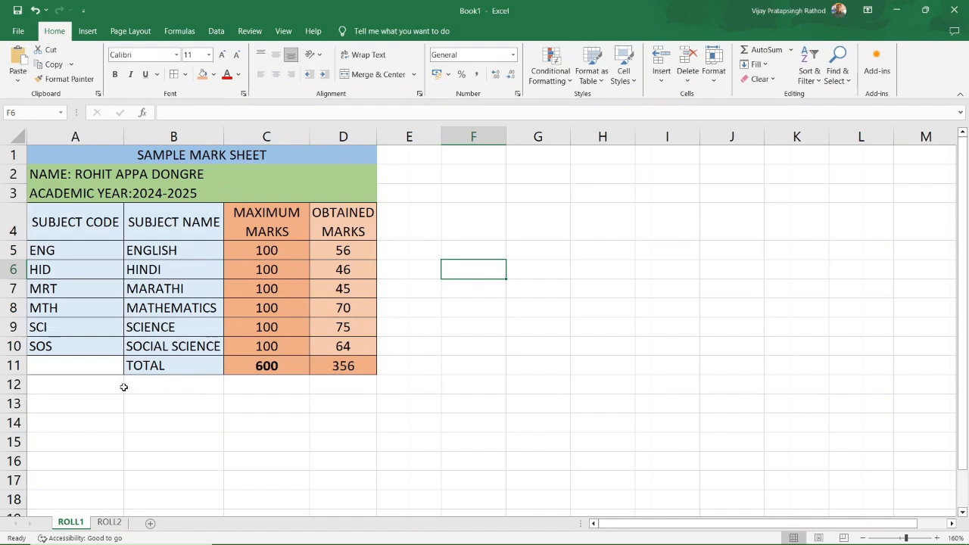
Merge and centre the TOTAL label across A11:B11.
{"action": "left_click_drag", "start_coordinate": [75, 364], "coordinate": [147, 367]}
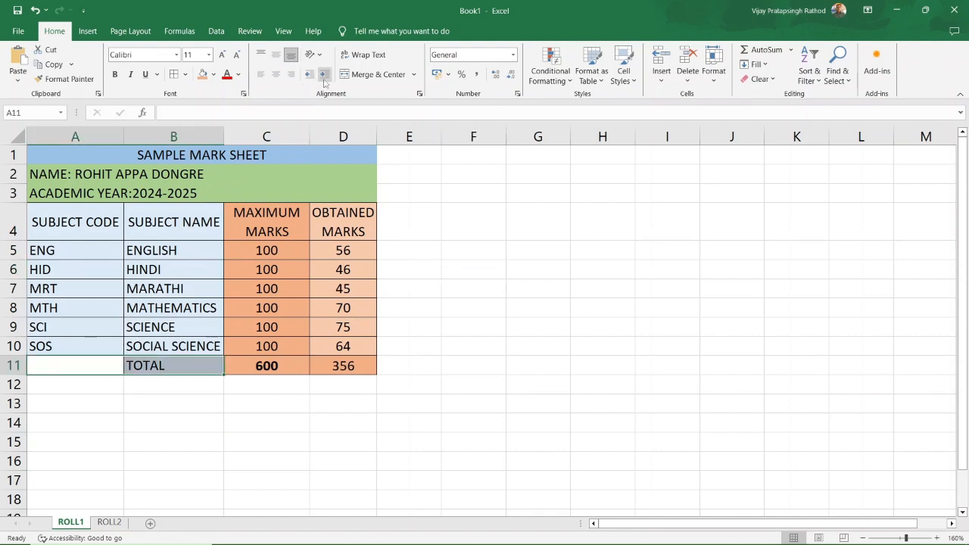
{"action": "left_click", "coordinate": [362, 75]}
{"action": "left_click", "coordinate": [280, 399]}
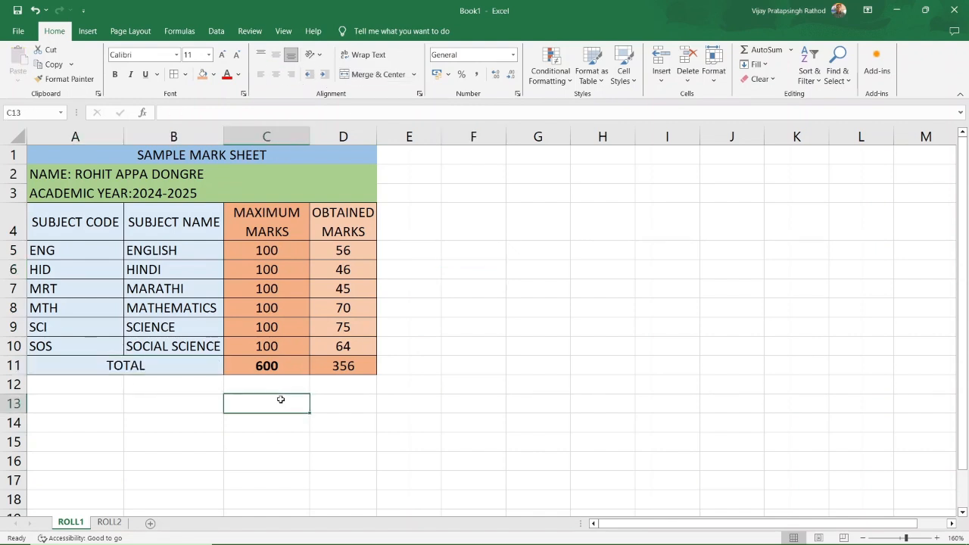
Select B13 to begin the result label in row 13.
{"action": "left_click", "coordinate": [346, 397]}
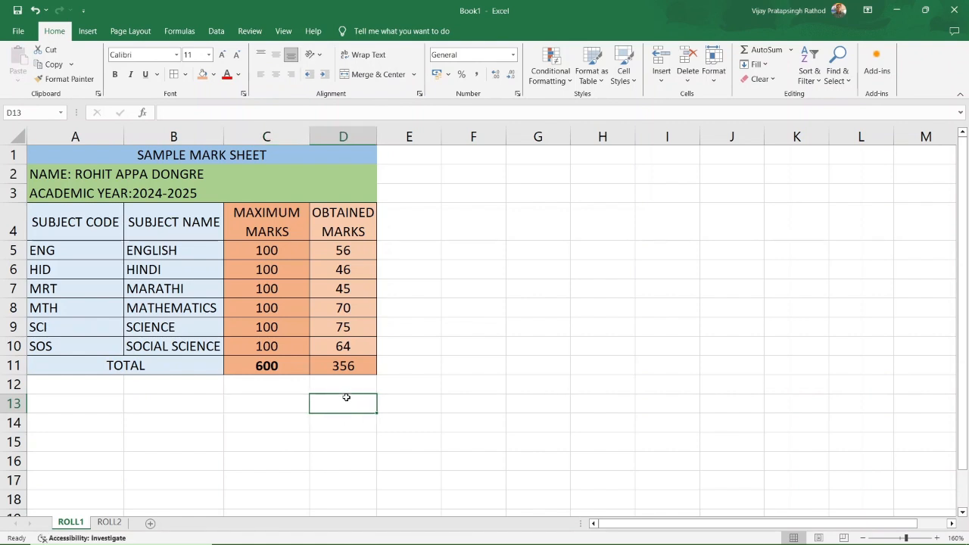
{"action": "left_click", "coordinate": [244, 397]}
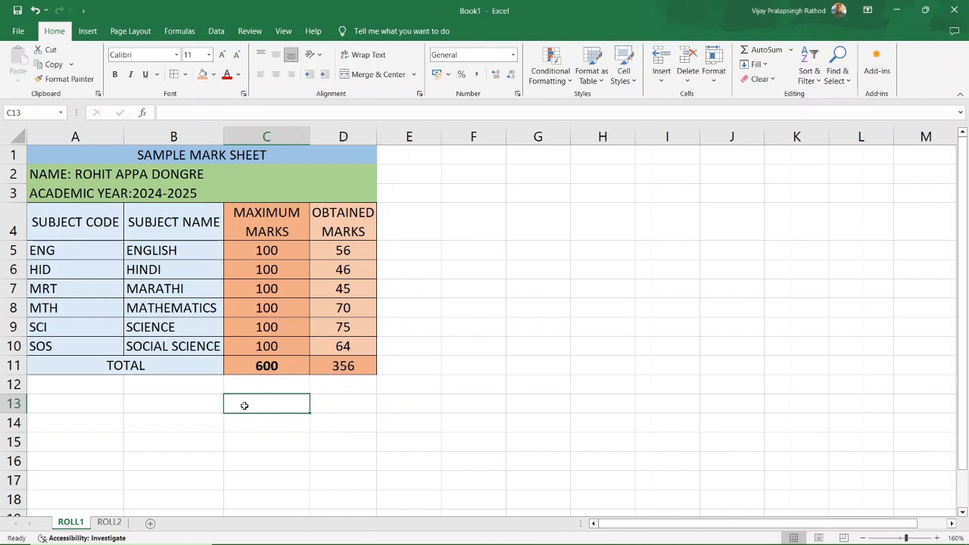
{"action": "left_click", "coordinate": [204, 399]}
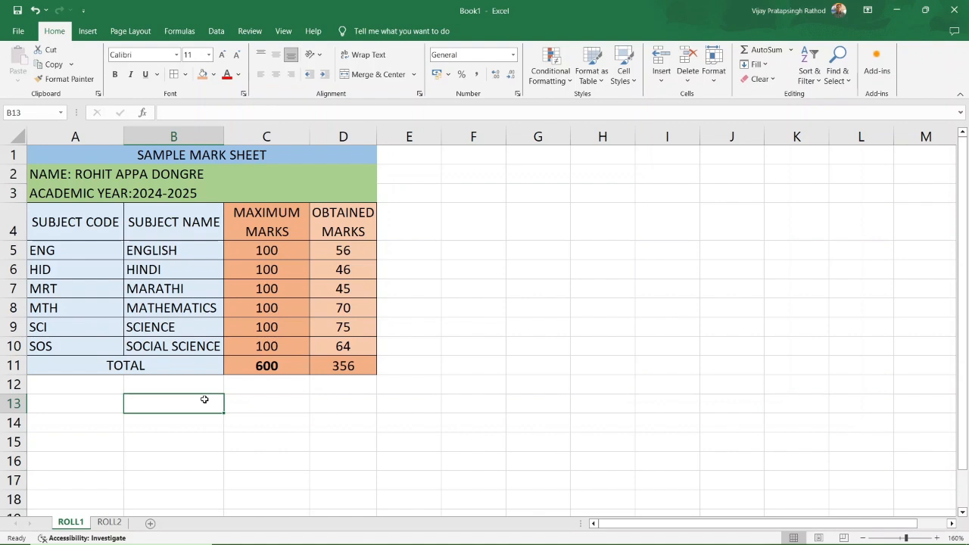
Enter 'THE STUDENT PAASED WITH' in B13 and merge-centre it across A13:B13.
{"action": "type", "text": "THE S"}
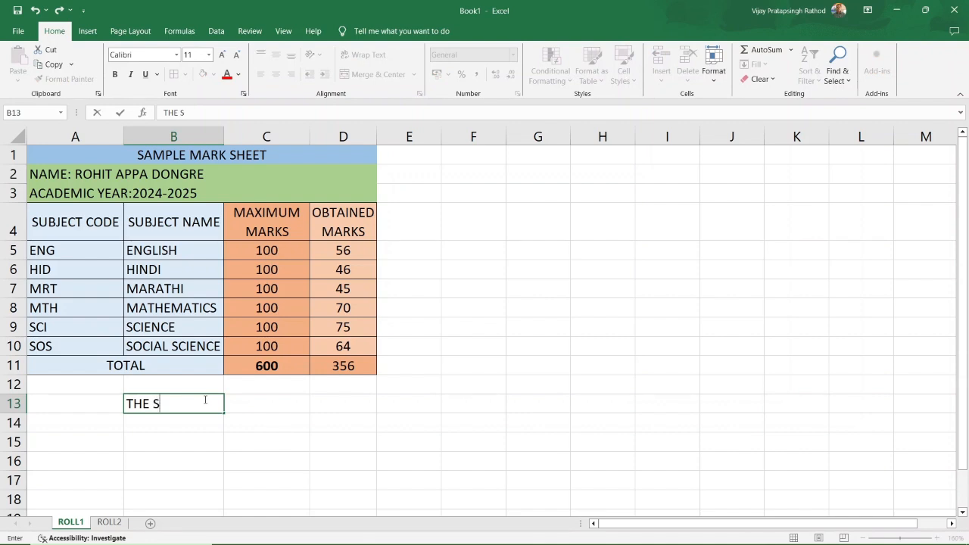
{"action": "type", "text": "TUDENT PAASED WITH"}
{"action": "left_click", "coordinate": [234, 448]}
{"action": "left_click", "coordinate": [189, 402]}
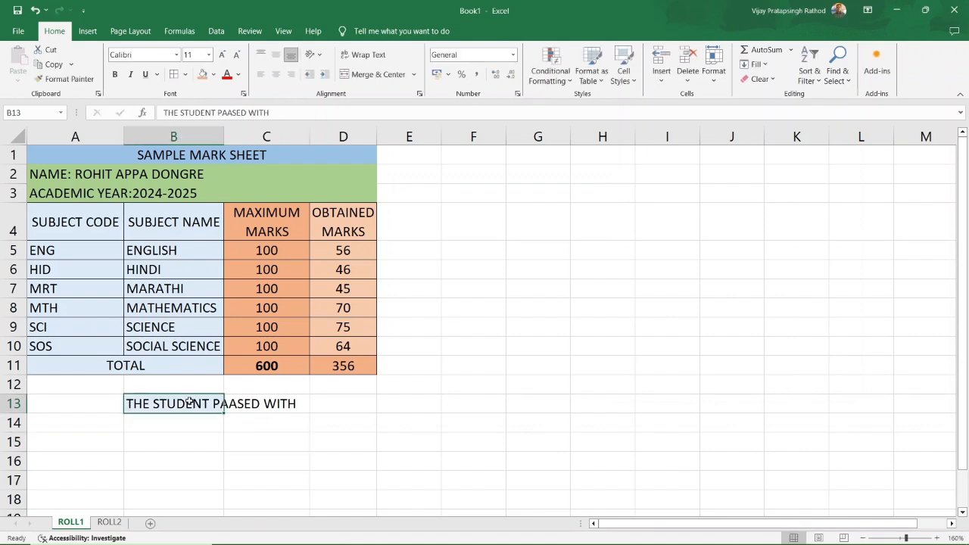
{"action": "left_click_drag", "start_coordinate": [73, 402], "coordinate": [128, 402]}
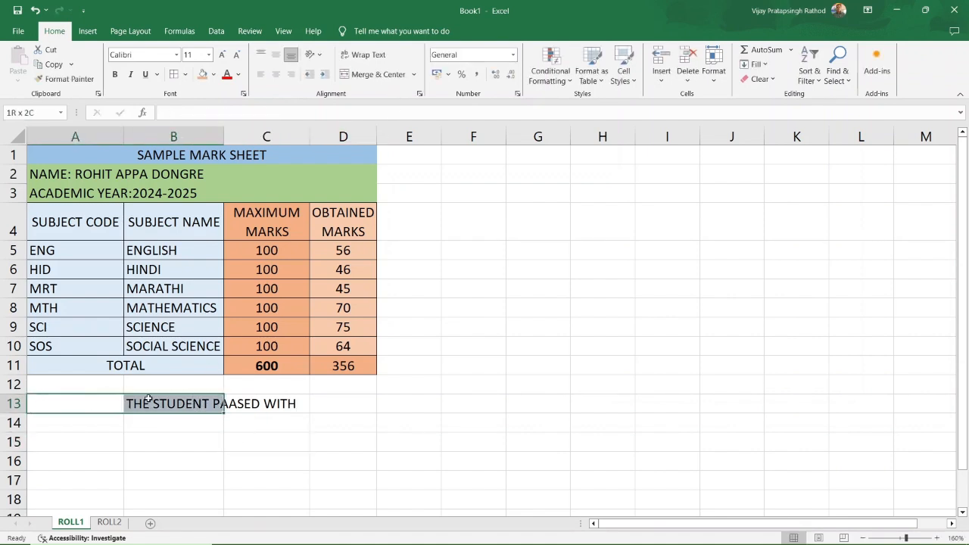
{"action": "left_click", "coordinate": [363, 76]}
{"action": "left_click", "coordinate": [264, 403]}
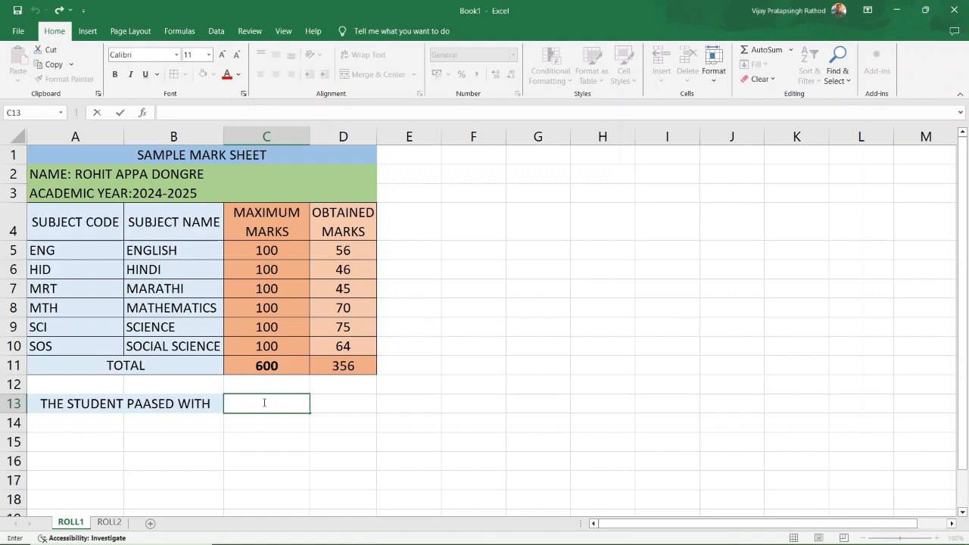
{"action": "left_click", "coordinate": [648, 533]}
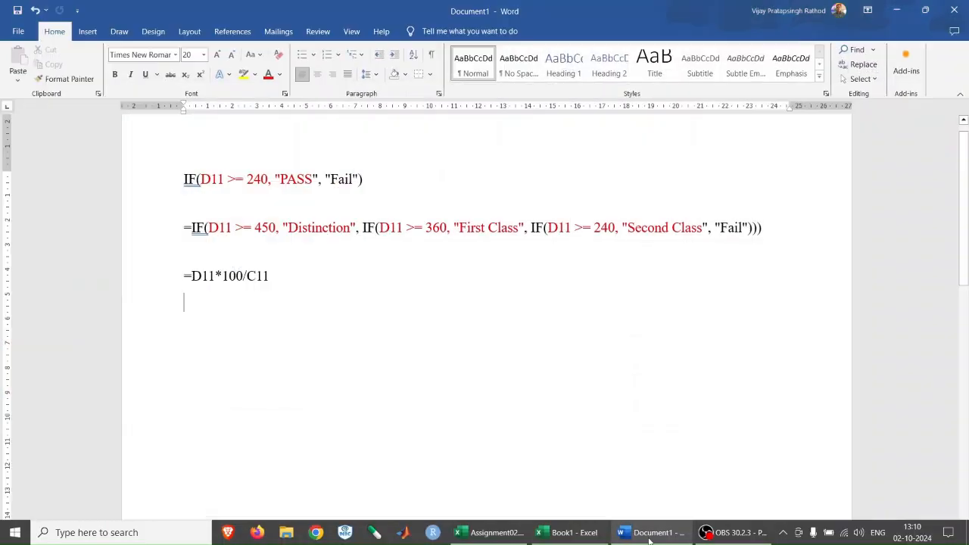
{"action": "left_click_drag", "start_coordinate": [180, 179], "coordinate": [376, 182]}
{"action": "left_click", "coordinate": [406, 191]}
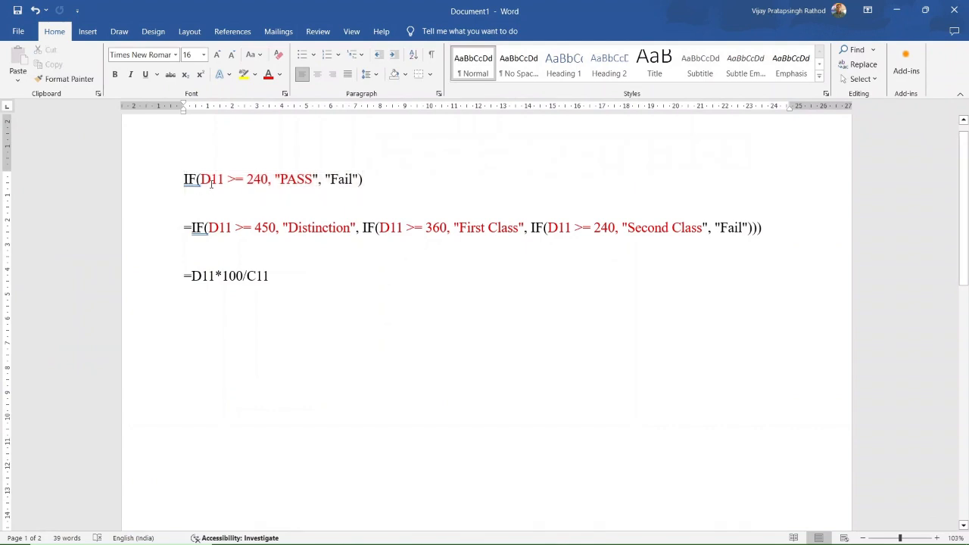
{"action": "left_click_drag", "start_coordinate": [247, 178], "coordinate": [267, 180]}
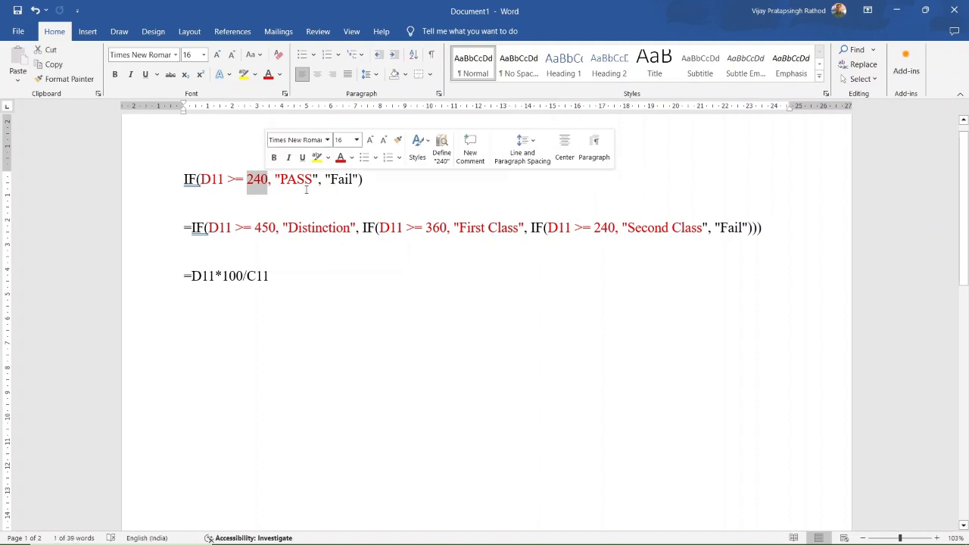
{"action": "left_click_drag", "start_coordinate": [183, 177], "coordinate": [172, 211]}
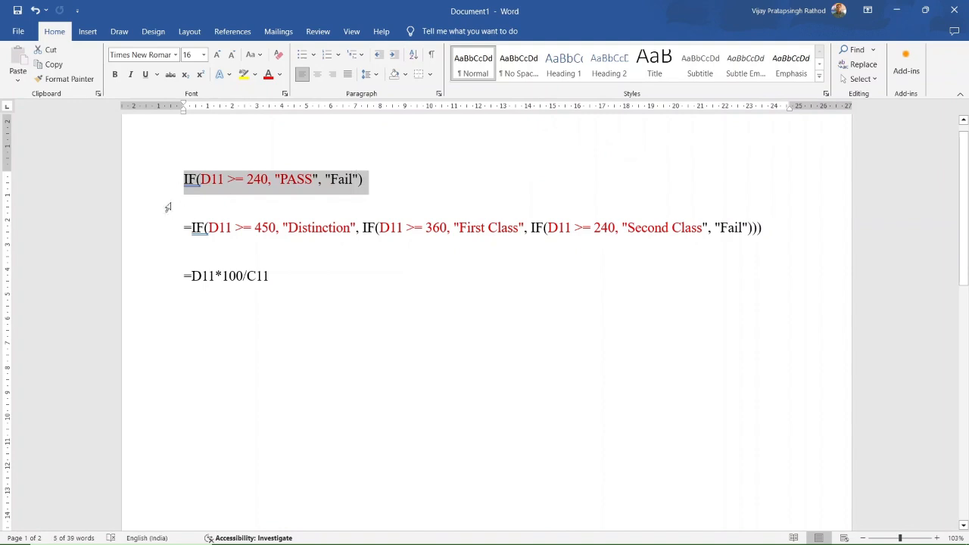
{"action": "left_click", "coordinate": [225, 179]}
{"action": "left_click_drag", "start_coordinate": [225, 178], "coordinate": [200, 180]}
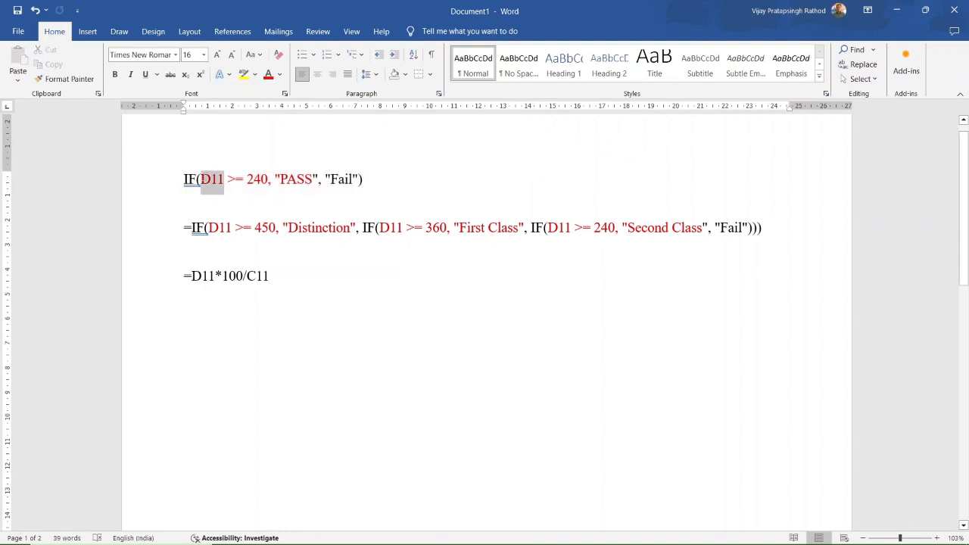
{"action": "left_click", "coordinate": [280, 200]}
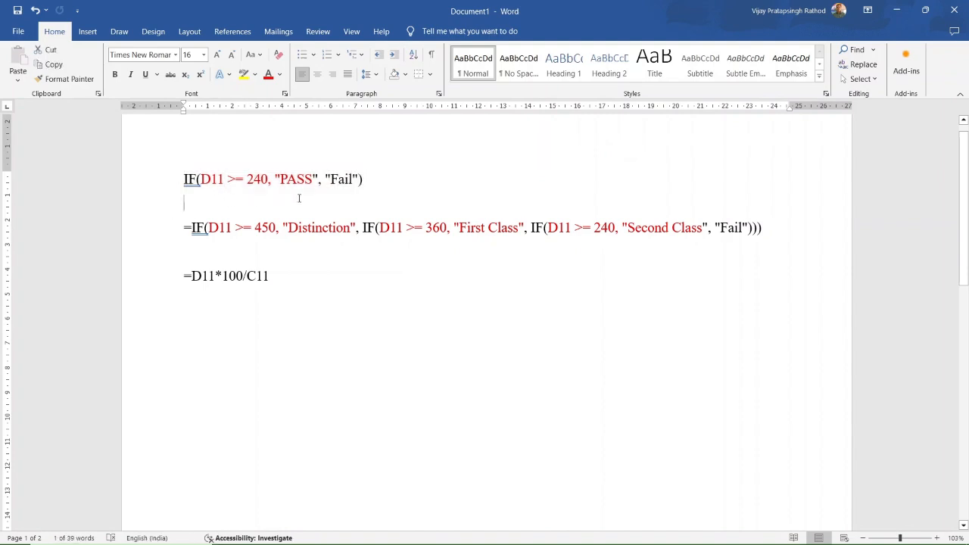
{"action": "mouse_move", "coordinate": [528, 535]}
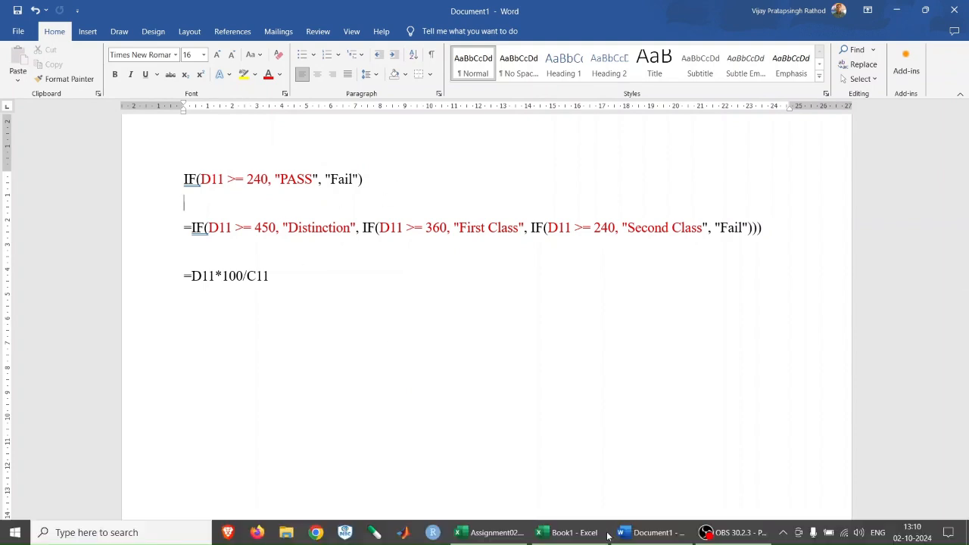
{"action": "left_click", "coordinate": [563, 532]}
{"action": "double_click", "coordinate": [268, 402]}
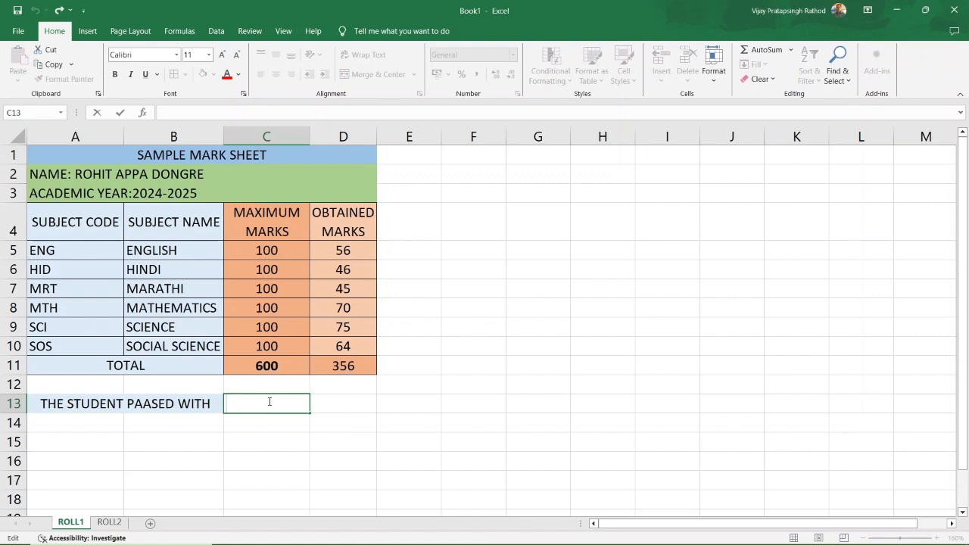
Try typing a PASS/FAIL IF formula on D11 in C13, then discard it.
{"action": "type", "text": "="}
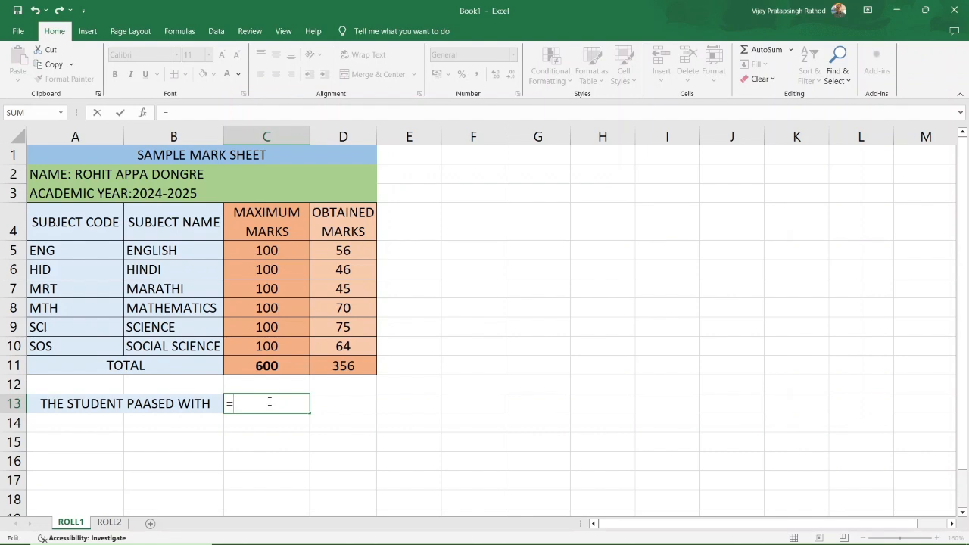
{"action": "type", "text": "i"}
{"action": "key", "text": "BackSpace"}
{"action": "type", "text": "IF"}
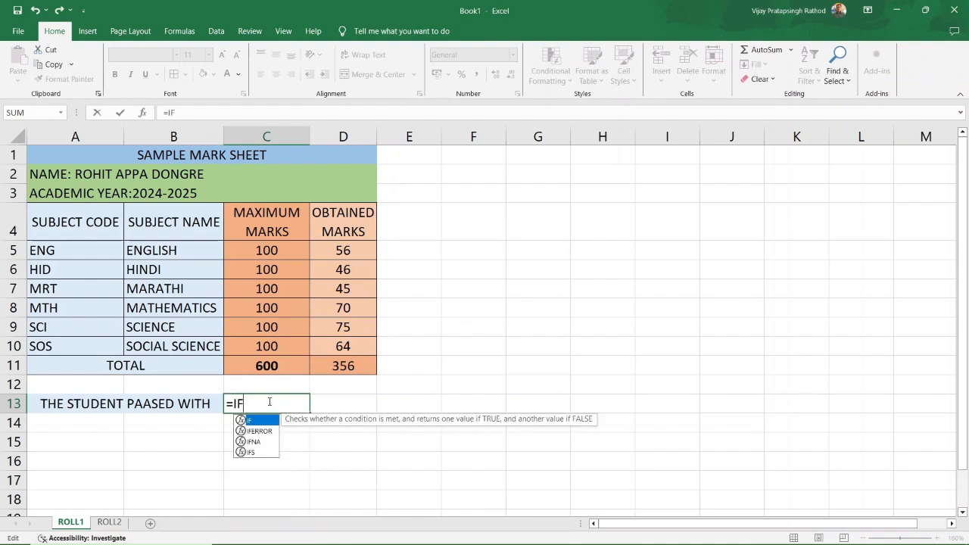
{"action": "type", "text": "("}
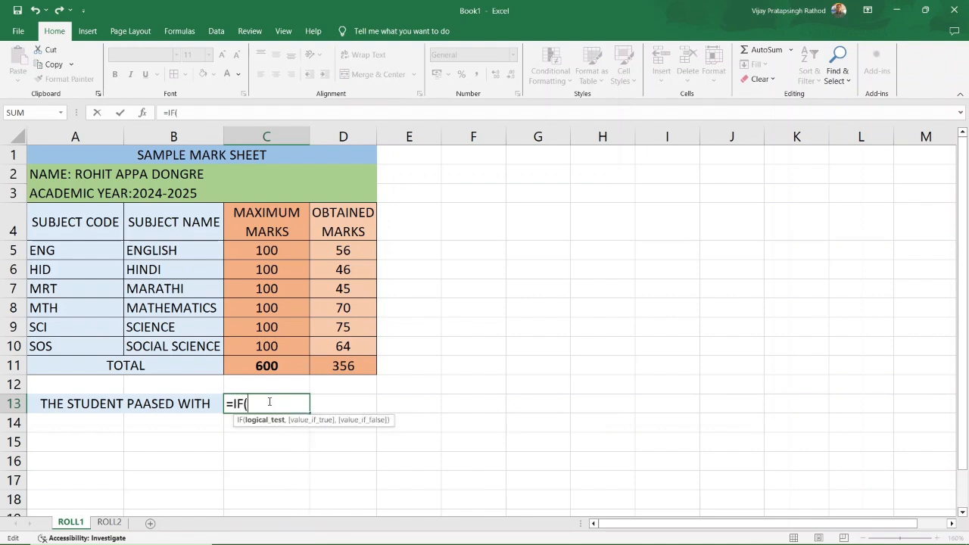
{"action": "left_click", "coordinate": [338, 364]}
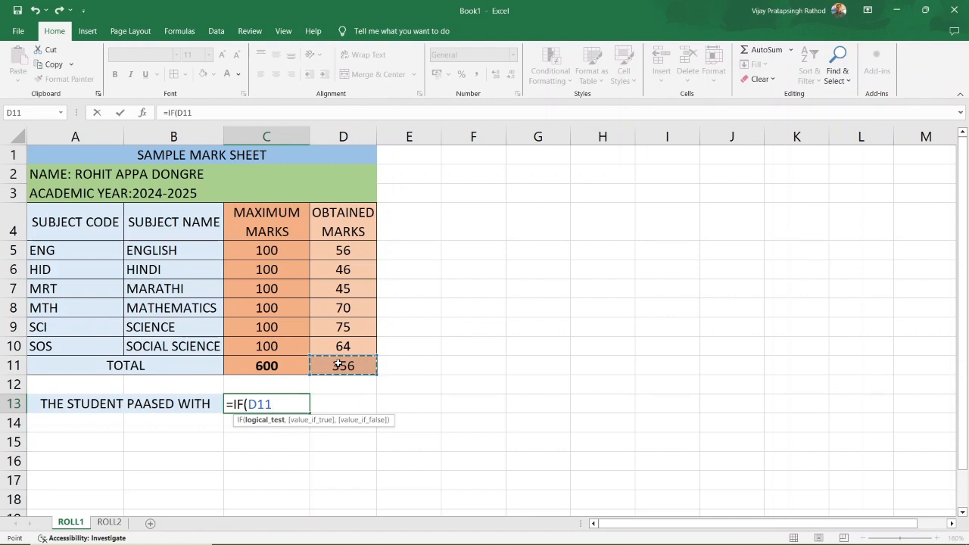
{"action": "type", "text": ">="}
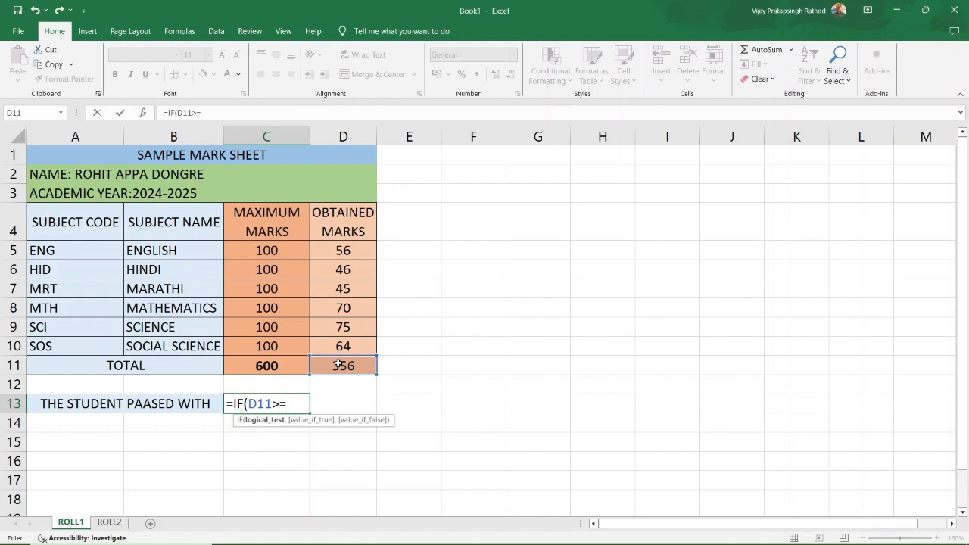
{"action": "type", "text": "240,\""}
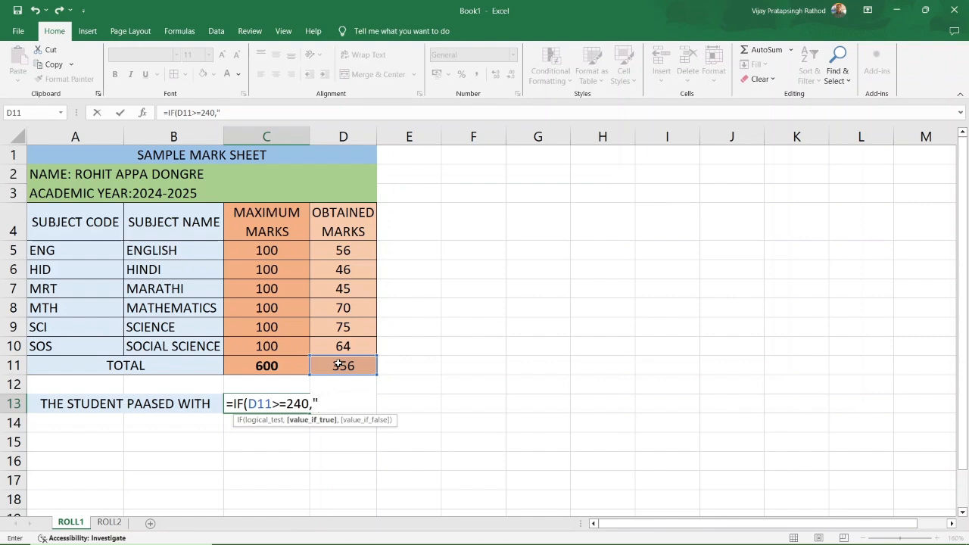
{"action": "type", "text": "p"}
{"action": "key", "text": "BackSpace"}
{"action": "type", "text": "PAS"}
{"action": "type", "text": "S',"}
{"action": "type", "text": "'"}
{"action": "type", "text": "FAIL"}
{"action": "key", "text": "BackSpace"}
{"action": "key", "text": "BackSpace"}
{"action": "key", "text": "BackSpace"}
{"action": "key", "text": "BackSpace"}
{"action": "key", "text": "BackSpace"}
{"action": "key", "text": "BackSpace"}
{"action": "key", "text": "BackSpace"}
{"action": "type", "text": "\""}
{"action": "key", "text": "BackSpace"}
{"action": "type", "text": ","}
{"action": "type", "text": " \""}
{"action": "type", "text": " \""}
{"action": "type", "text": "FAI"}
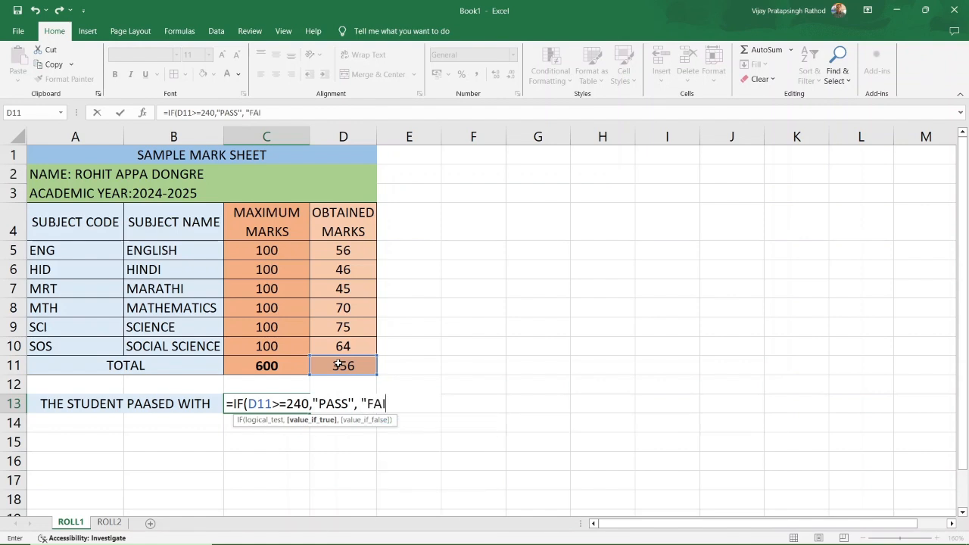
{"action": "type", "text": "L\""}
{"action": "key", "text": "BackSpace"}
{"action": "type", "text": "\")"}
{"action": "left_click_drag", "start_coordinate": [276, 113], "coordinate": [159, 114]}
{"action": "key", "text": "Escape"}
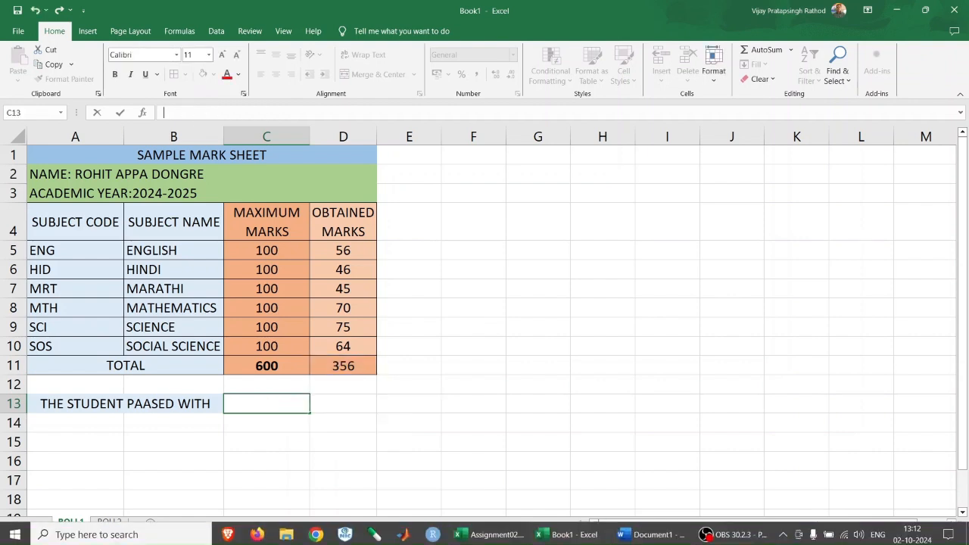
Copy IF(D11 >= 240, "PASS", "Fail") from Word and paste it as C13's formula.
{"action": "left_click", "coordinate": [660, 536]}
{"action": "left_click_drag", "start_coordinate": [368, 179], "coordinate": [168, 171]}
{"action": "key", "text": "ctrl+c"}
{"action": "left_click", "coordinate": [553, 536]}
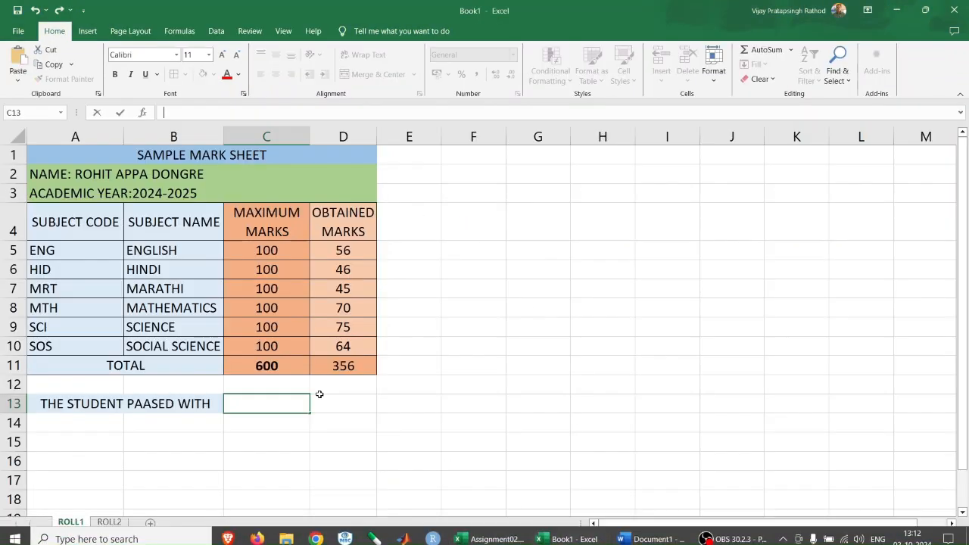
{"action": "type", "text": "="}
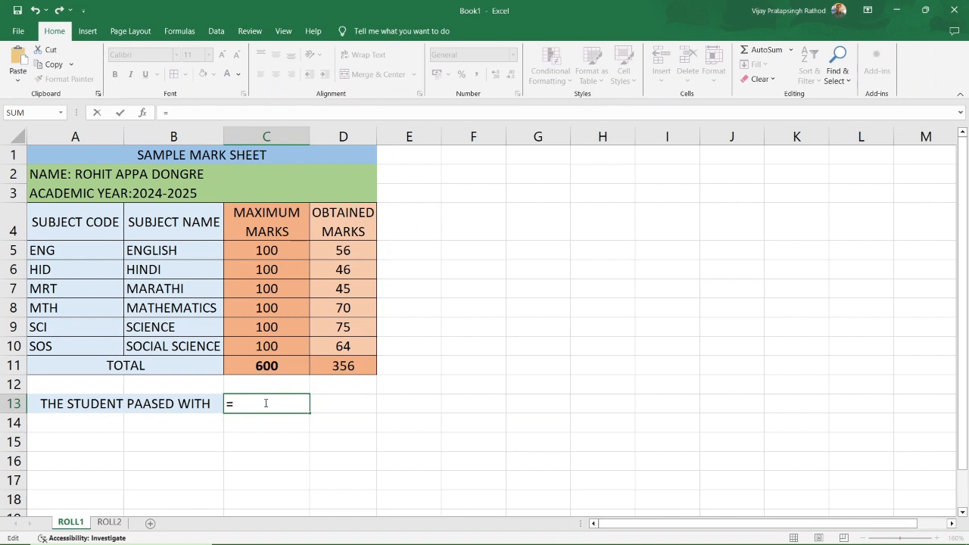
{"action": "key", "text": "ctrl+v"}
{"action": "key", "text": "Return"}
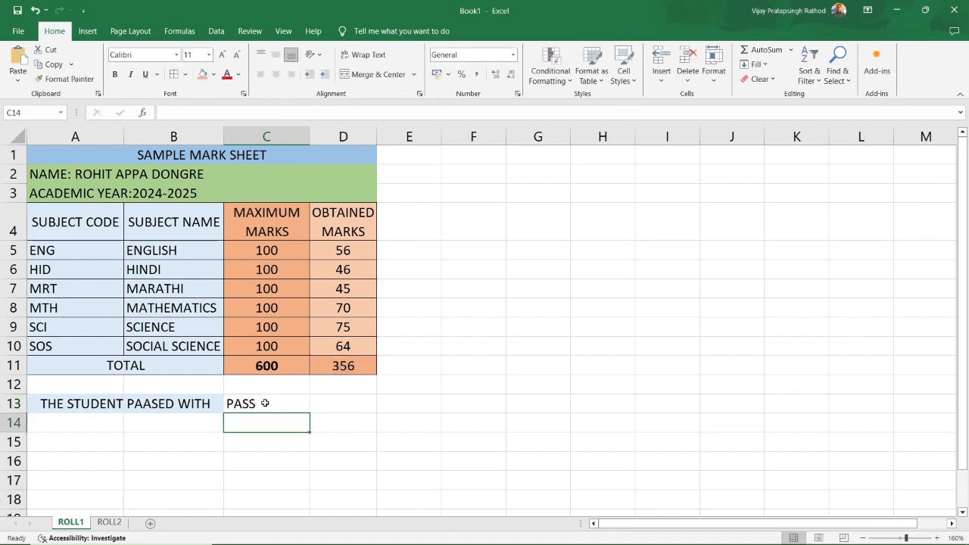
Make the PASS result in C13 bold and red.
{"action": "left_click", "coordinate": [265, 403]}
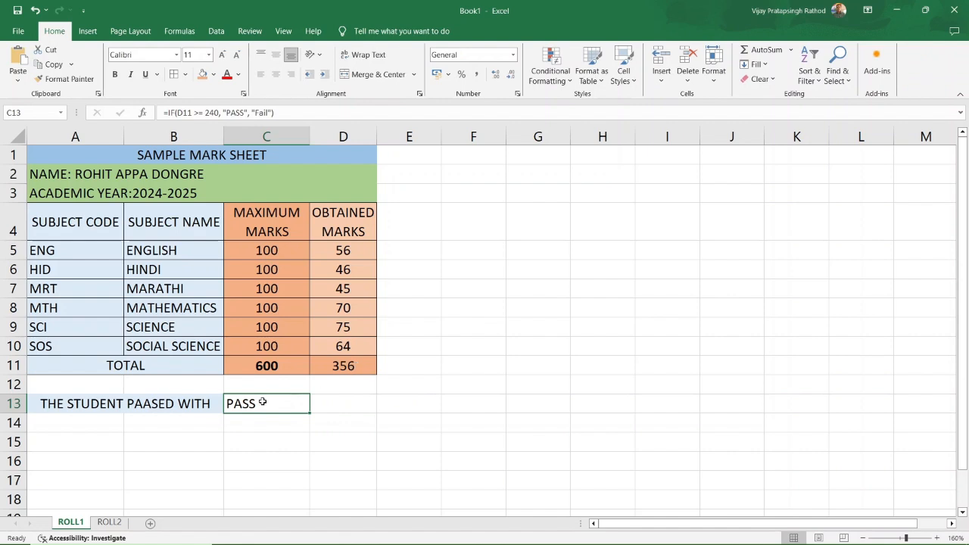
{"action": "left_click", "coordinate": [114, 74]}
{"action": "left_click", "coordinate": [226, 74]}
Change D10, D9 and D8 to 20, 20 and 52, then open C13's formula for editing.
{"action": "left_click", "coordinate": [351, 345]}
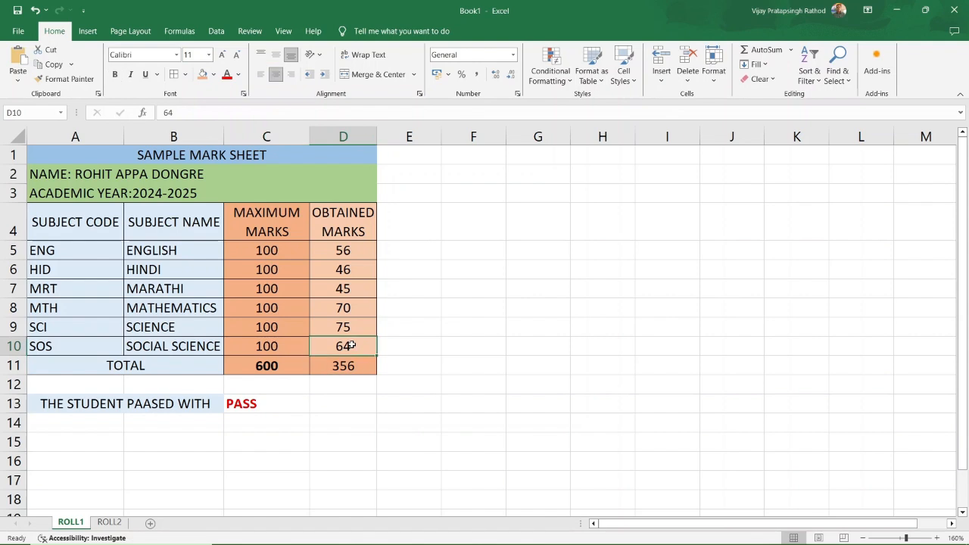
{"action": "type", "text": "20"}
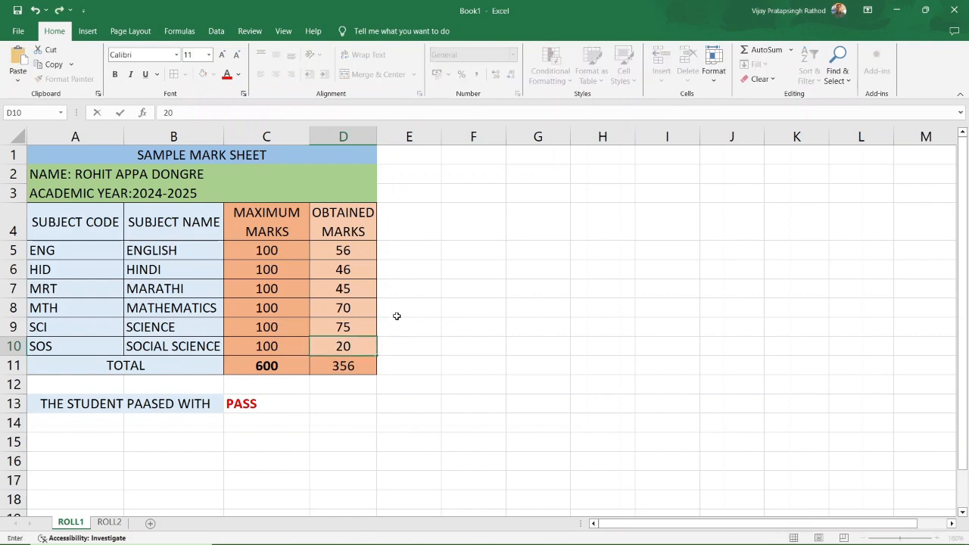
{"action": "left_click", "coordinate": [355, 326]}
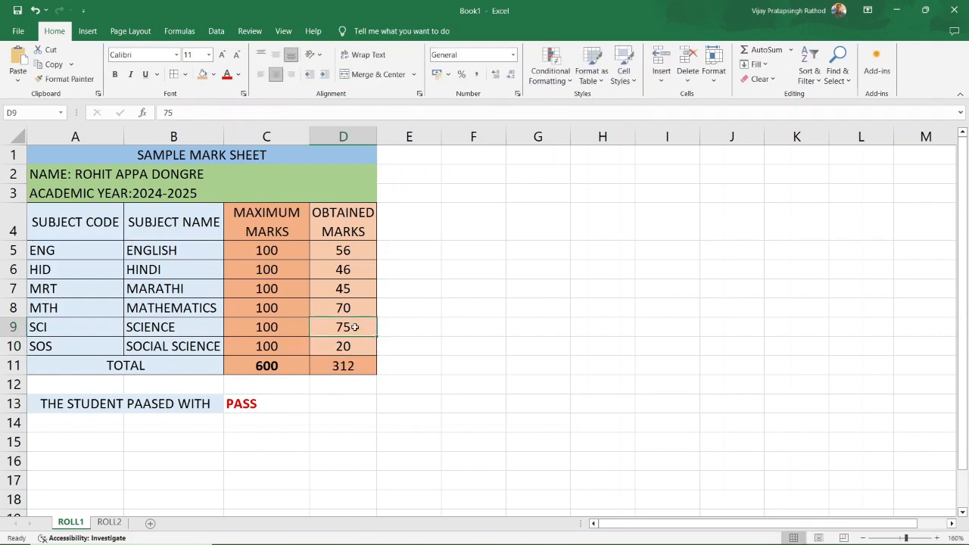
{"action": "type", "text": "20"}
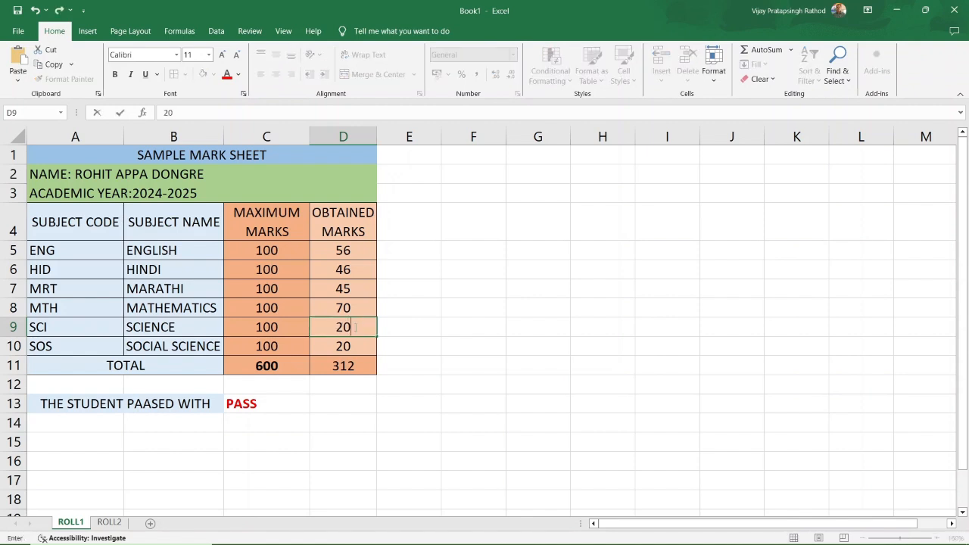
{"action": "left_click", "coordinate": [357, 307]}
{"action": "key", "text": "BackSpace"}
{"action": "type", "text": "52"}
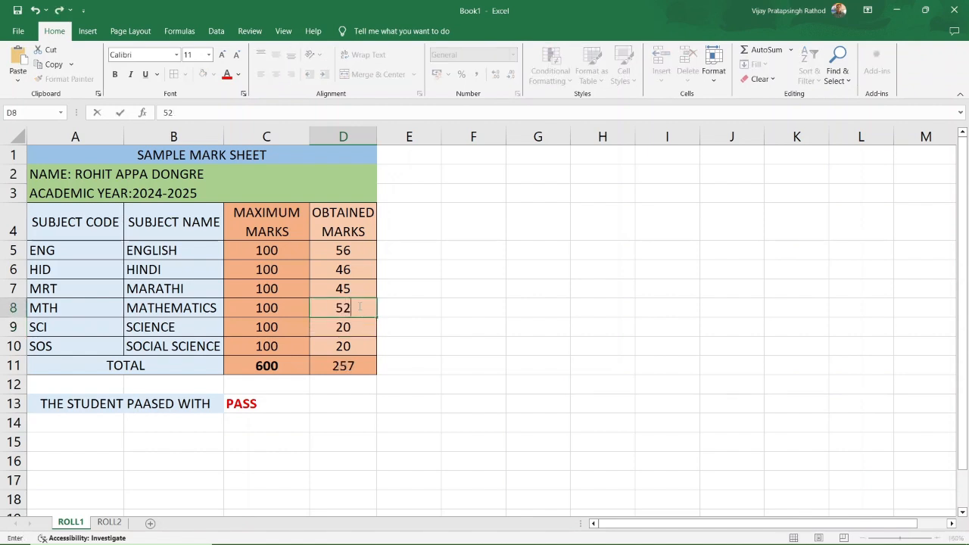
{"action": "key", "text": "ctrl+Return"}
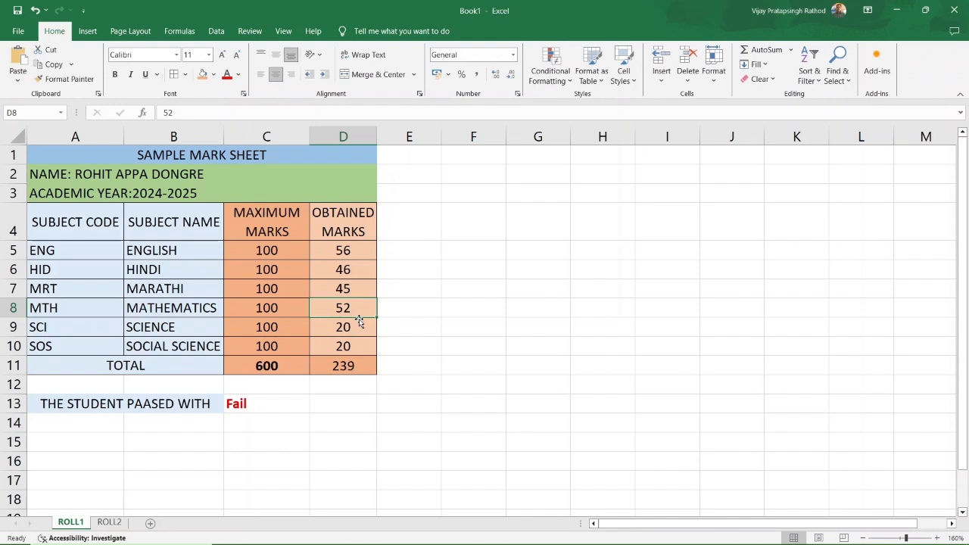
{"action": "left_click", "coordinate": [273, 404]}
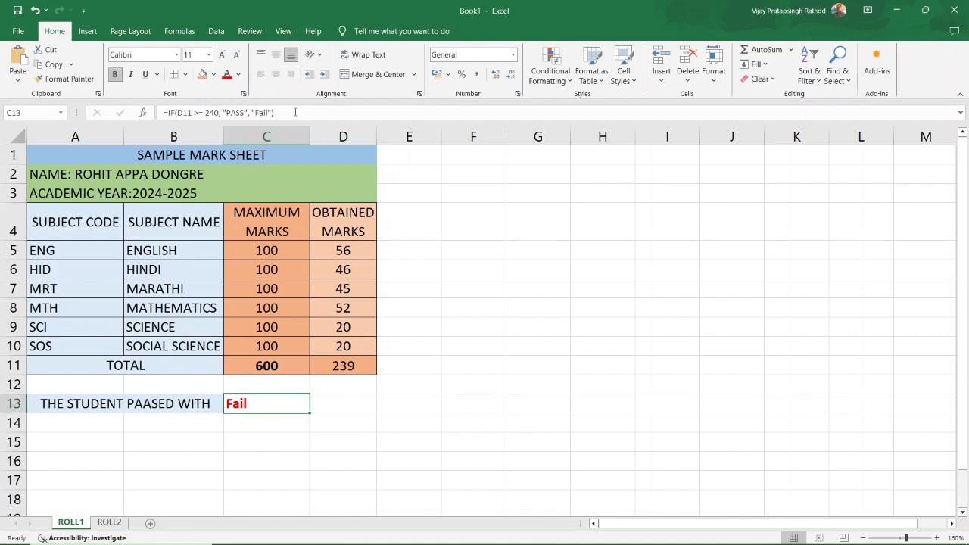
{"action": "double_click", "coordinate": [273, 404]}
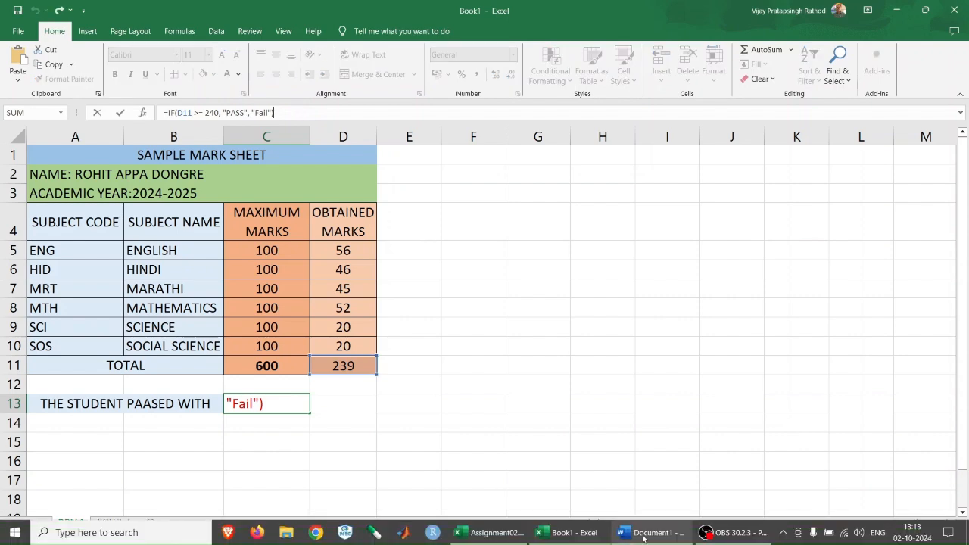
{"action": "left_click", "coordinate": [645, 539]}
{"action": "left_click", "coordinate": [539, 287]}
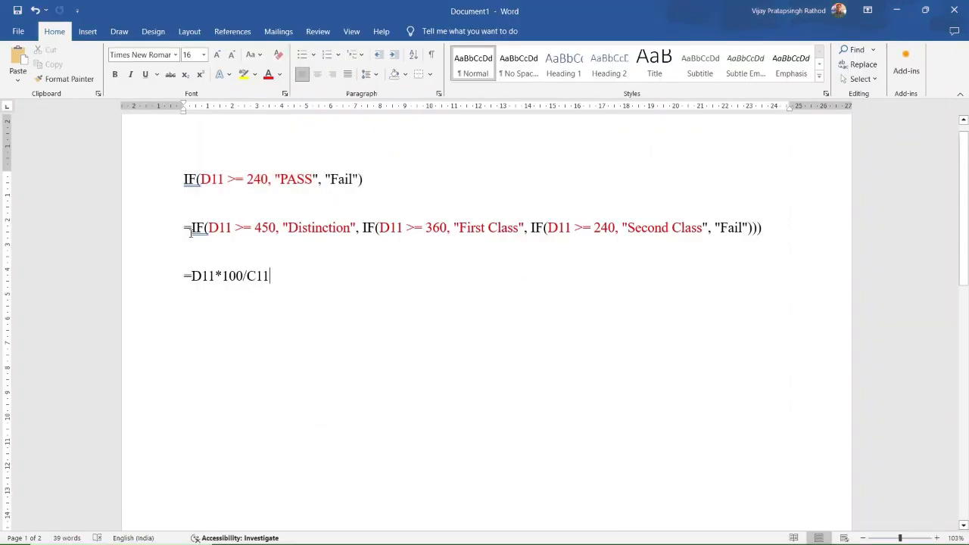
{"action": "key", "text": "alt+Tab"}
{"action": "left_click", "coordinate": [288, 108]}
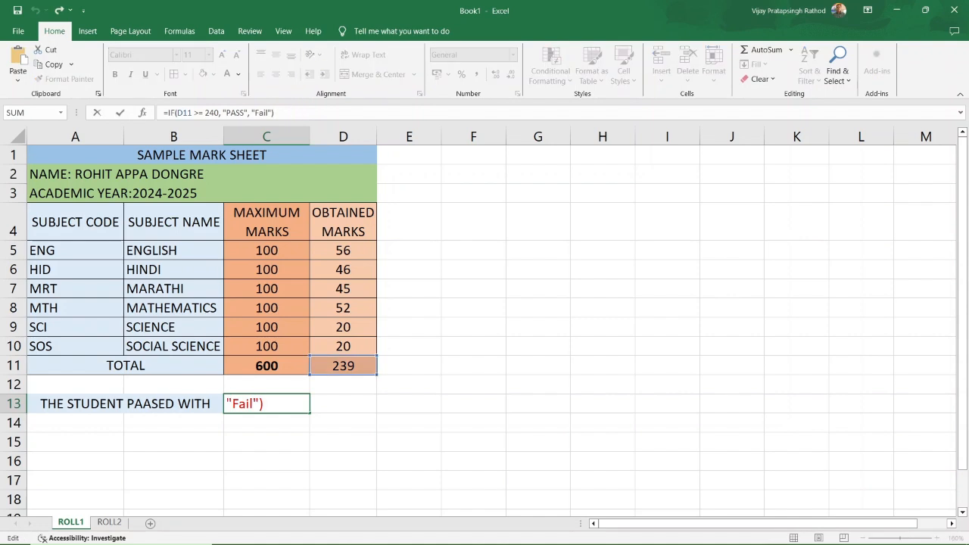
{"action": "left_click", "coordinate": [645, 539]}
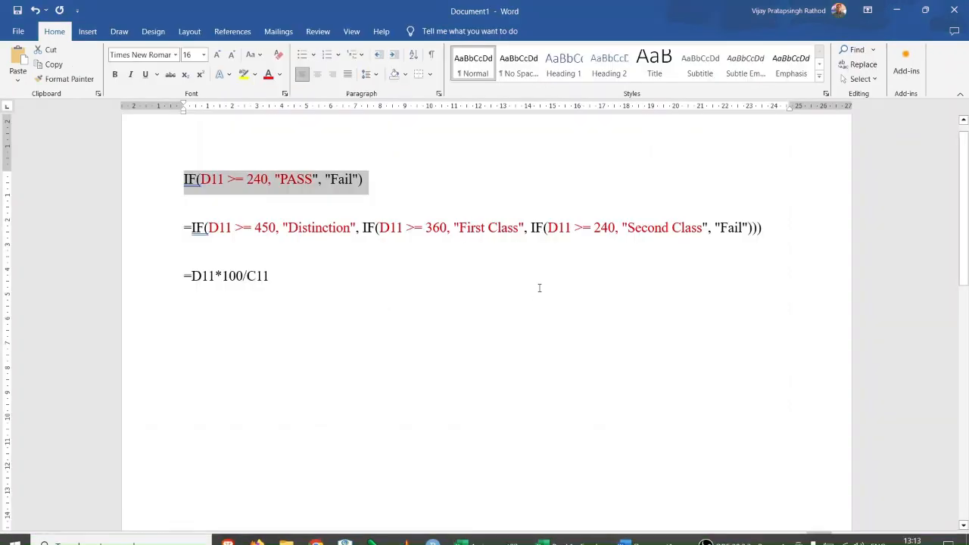
{"action": "left_click_drag", "start_coordinate": [180, 227], "coordinate": [792, 234]}
{"action": "left_click", "coordinate": [333, 251]}
{"action": "left_click_drag", "start_coordinate": [277, 228], "coordinate": [352, 228]}
{"action": "left_click", "coordinate": [308, 235]}
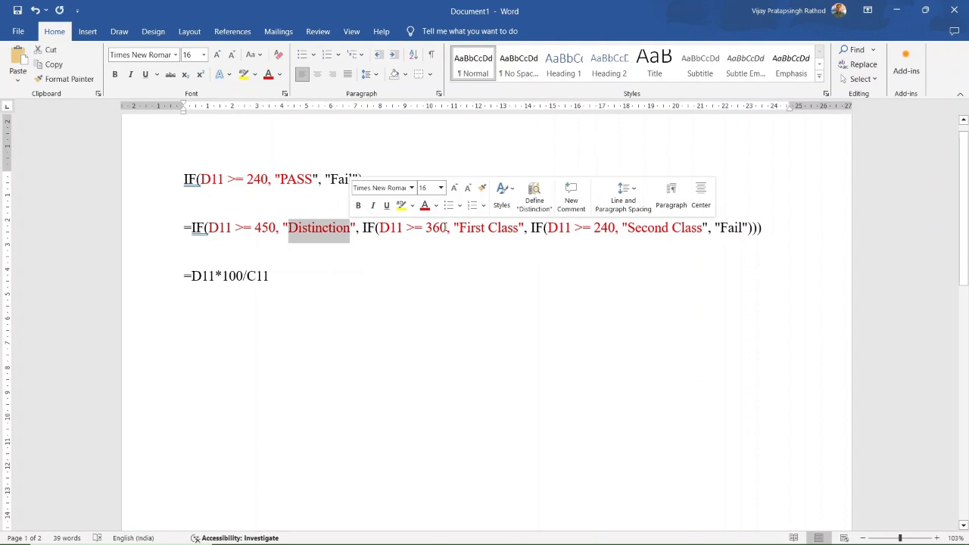
{"action": "left_click_drag", "start_coordinate": [447, 228], "coordinate": [522, 231]}
{"action": "left_click", "coordinate": [485, 227]}
{"action": "left_click", "coordinate": [580, 277]}
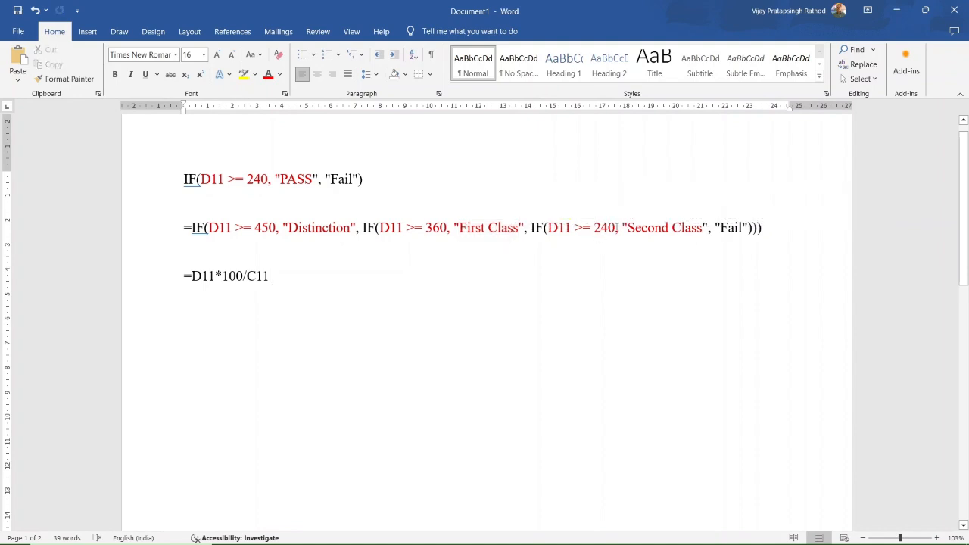
{"action": "left_click_drag", "start_coordinate": [627, 228], "coordinate": [703, 228]}
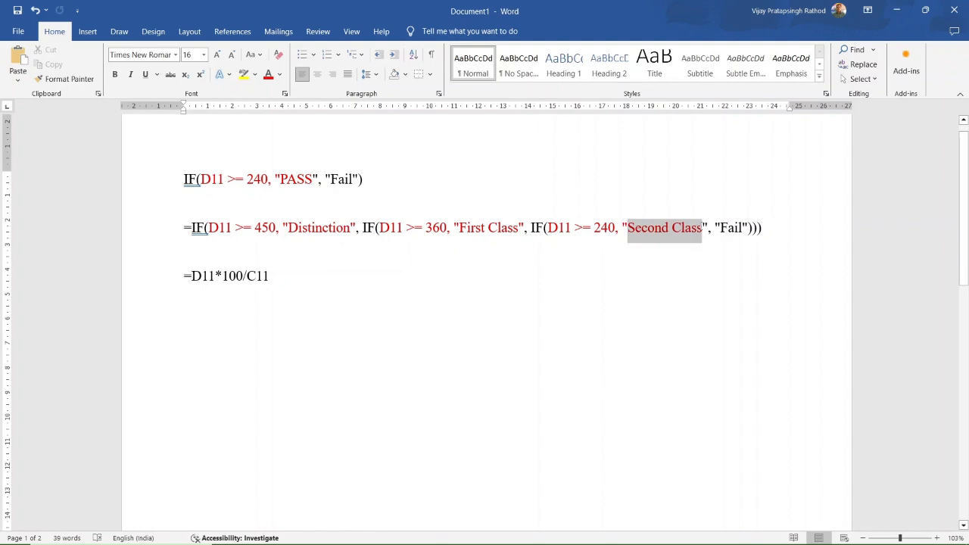
{"action": "left_click", "coordinate": [744, 237]}
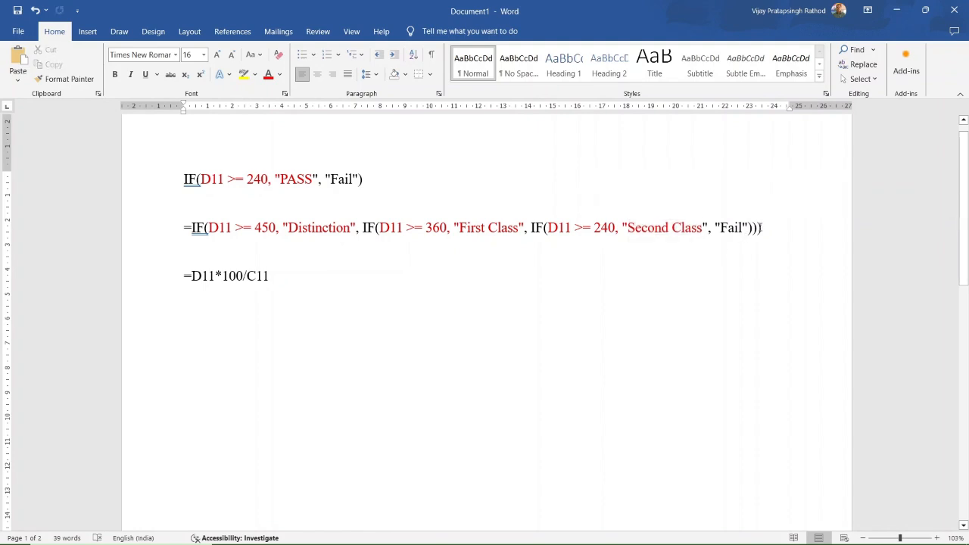
{"action": "left_click_drag", "start_coordinate": [777, 228], "coordinate": [192, 233]}
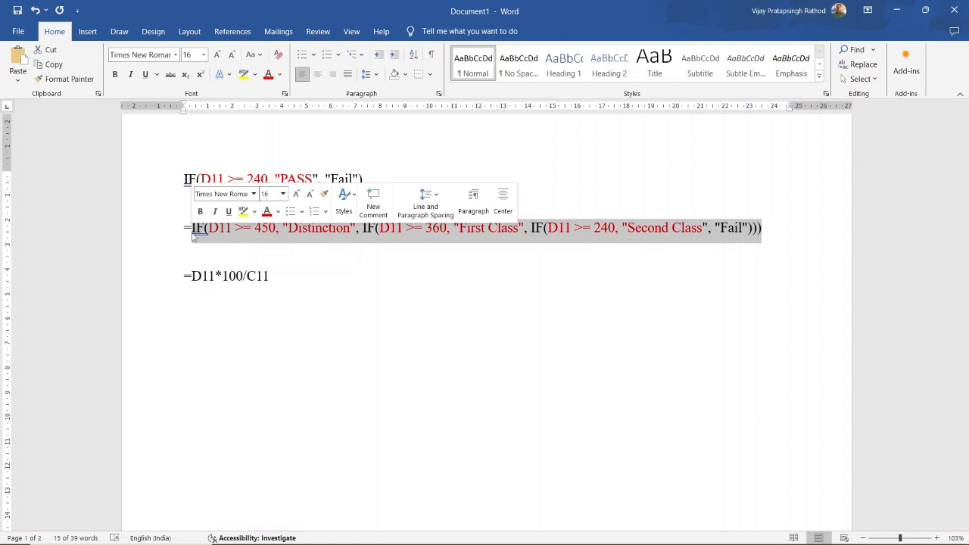
{"action": "left_click", "coordinate": [323, 274]}
{"action": "left_click_drag", "start_coordinate": [184, 229], "coordinate": [774, 229]}
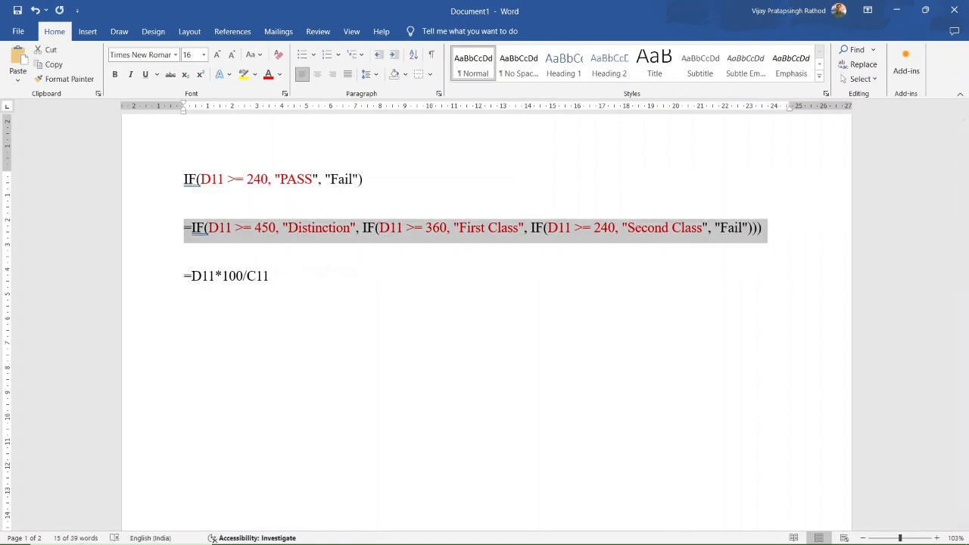
{"action": "left_click", "coordinate": [564, 533]}
{"action": "double_click", "coordinate": [242, 405]}
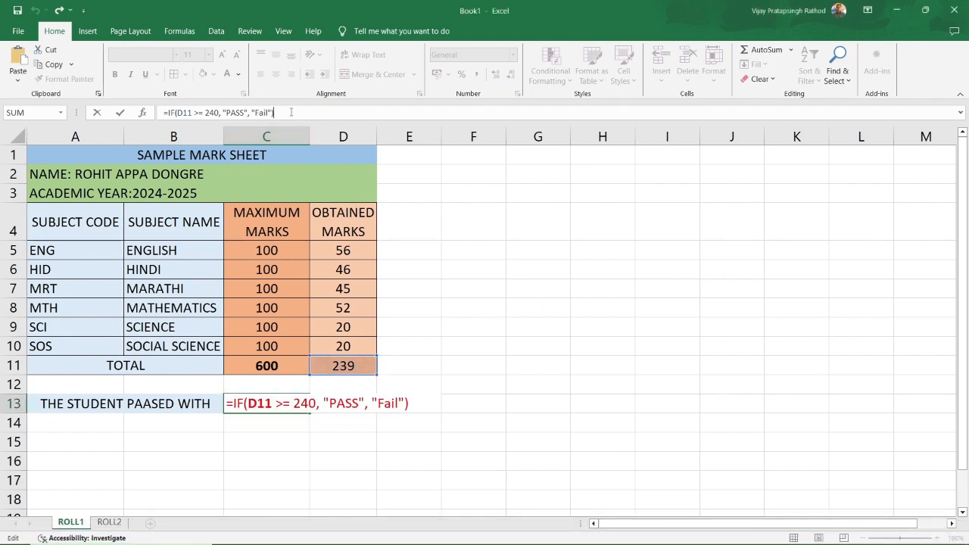
Replace C13's formula with a nested IF: 450 Distinction, 360 First Class, 240 Second Class, else Fail.
{"action": "double_click", "coordinate": [184, 113]}
{"action": "triple_click", "coordinate": [184, 115]}
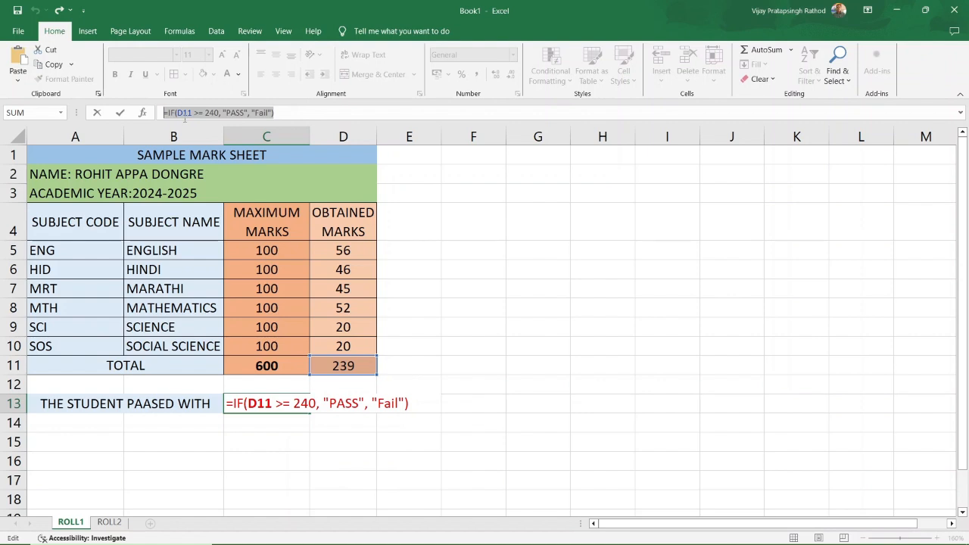
{"action": "key", "text": "ctrl+v"}
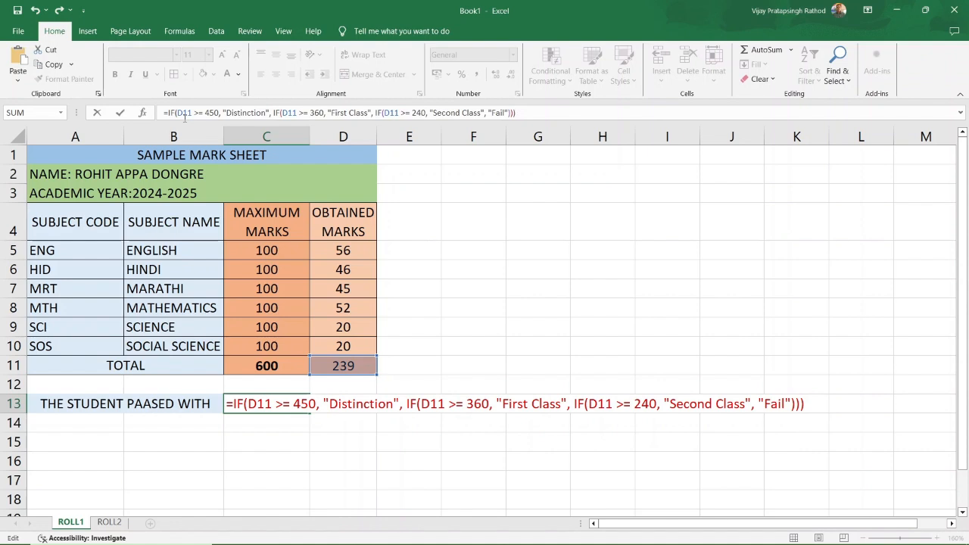
{"action": "key", "text": "Return"}
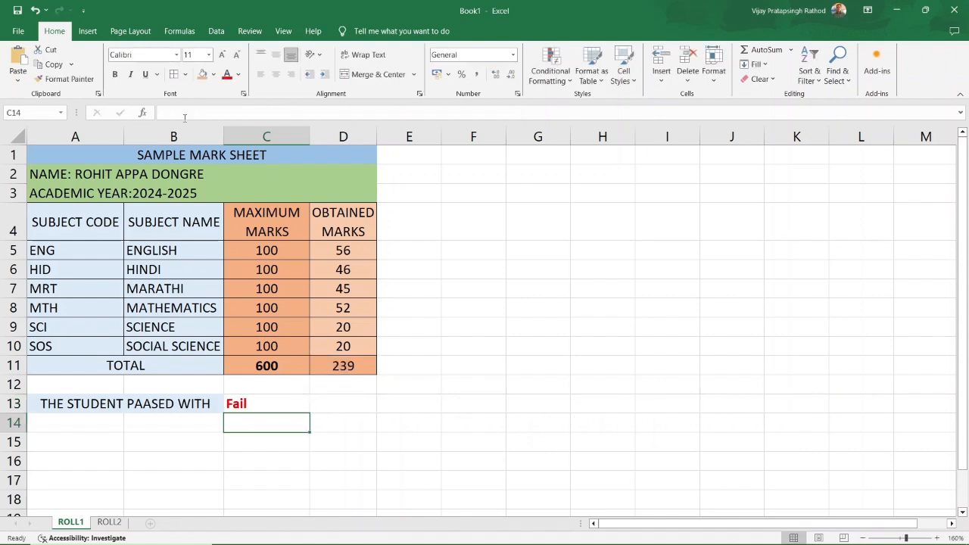
{"action": "left_click", "coordinate": [258, 402]}
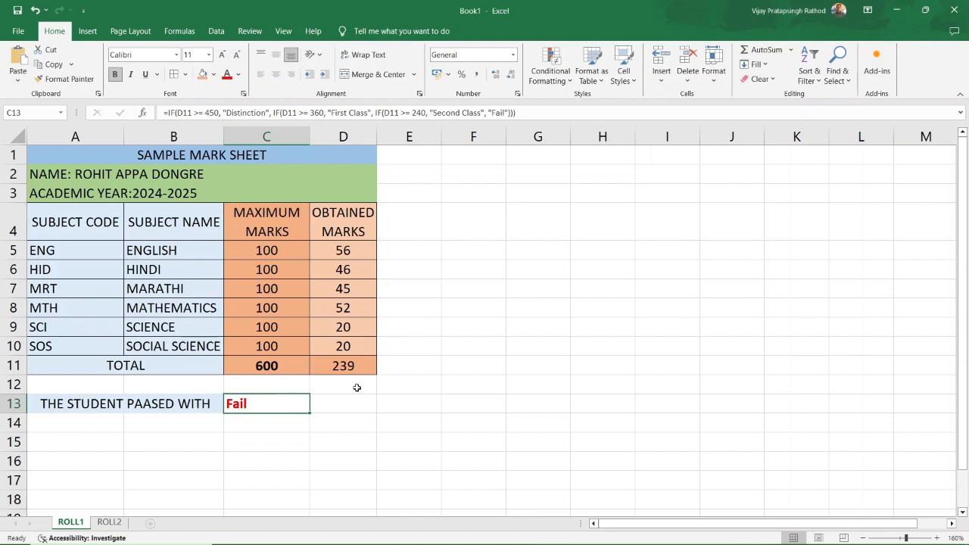
Try interim marks: 70 for Social Science and Science, 60 for Marathi, 48 for Hindi.
{"action": "left_click", "coordinate": [349, 349]}
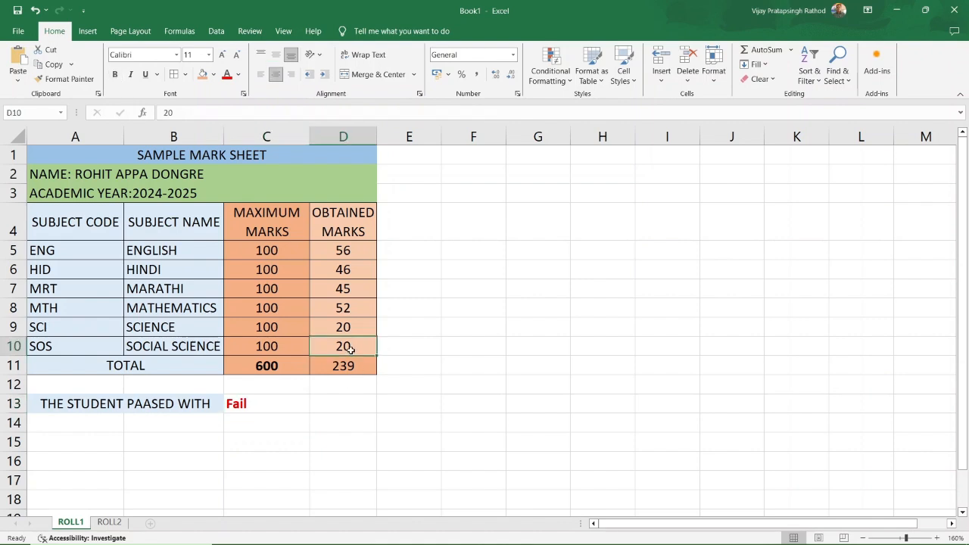
{"action": "type", "text": "70"}
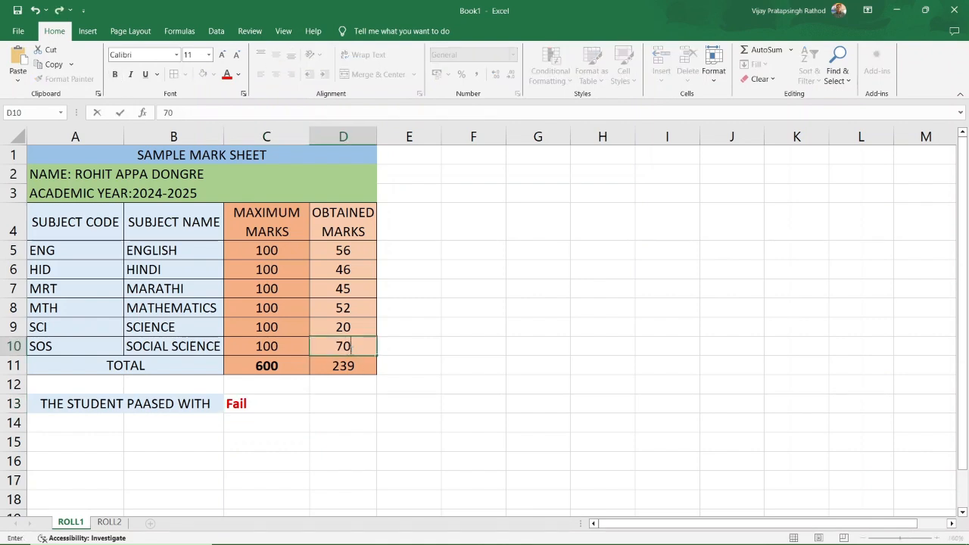
{"action": "left_click", "coordinate": [348, 322]}
{"action": "type", "text": "70"}
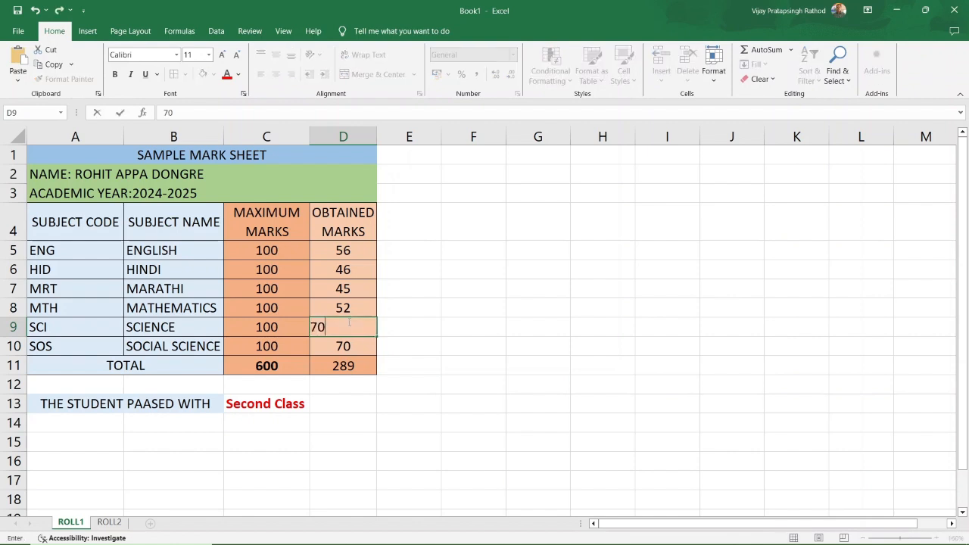
{"action": "left_click", "coordinate": [352, 304]}
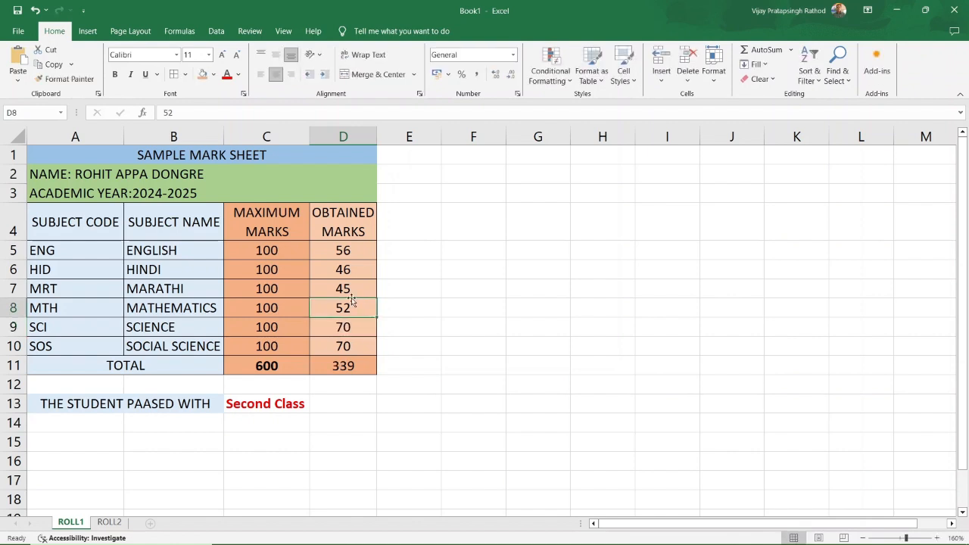
{"action": "left_click", "coordinate": [346, 288]}
{"action": "type", "text": "60"}
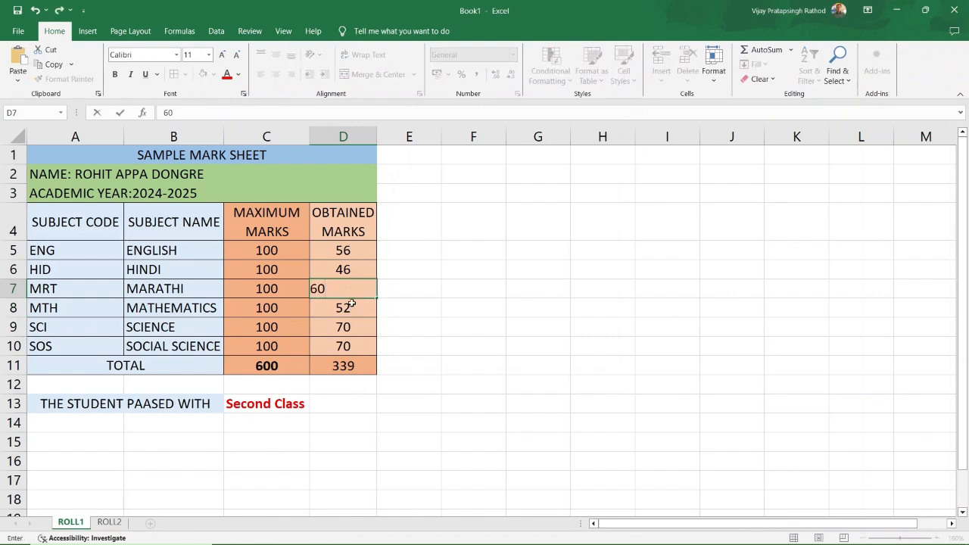
{"action": "key", "text": "Return"}
{"action": "left_click", "coordinate": [350, 270]}
{"action": "type", "text": "4"}
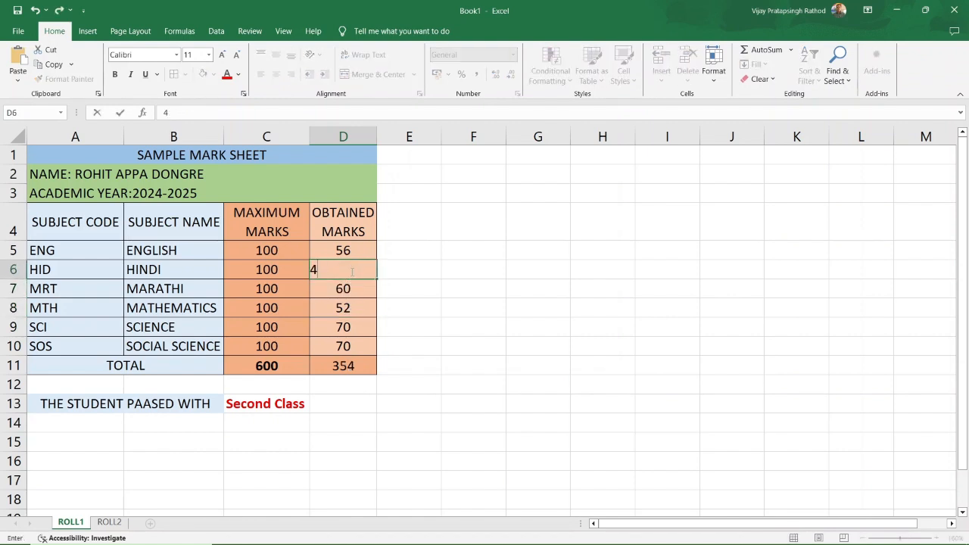
{"action": "type", "text": "8"}
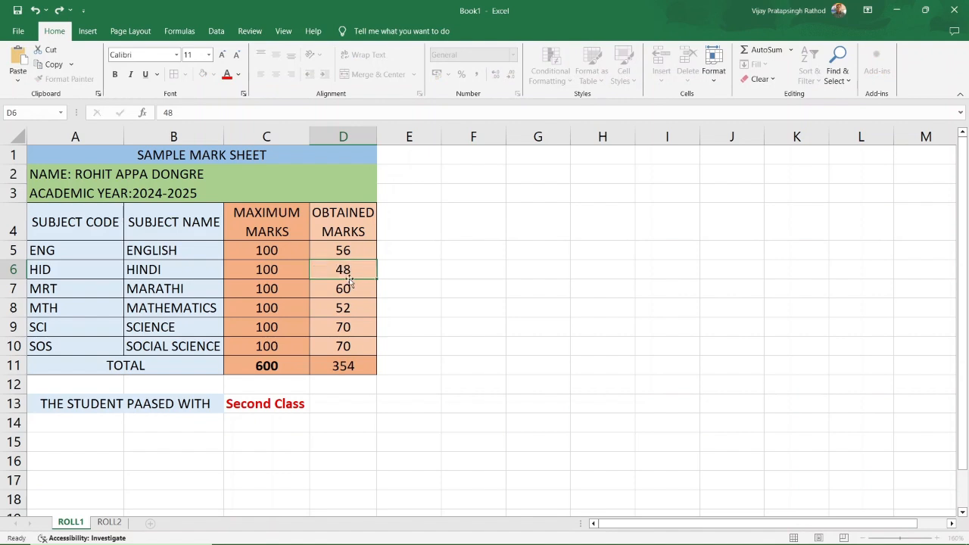
{"action": "key", "text": "Return"}
Set Hindi, English, Marathi, Science and Social Science marks to 80 each, totalling 452.
{"action": "left_click", "coordinate": [346, 271]}
{"action": "type", "text": "80"}
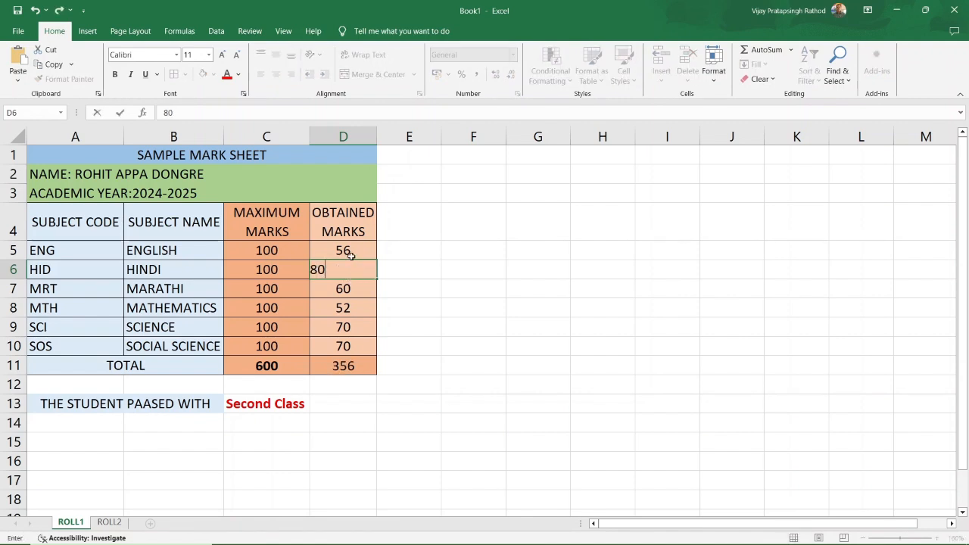
{"action": "left_click", "coordinate": [347, 249]}
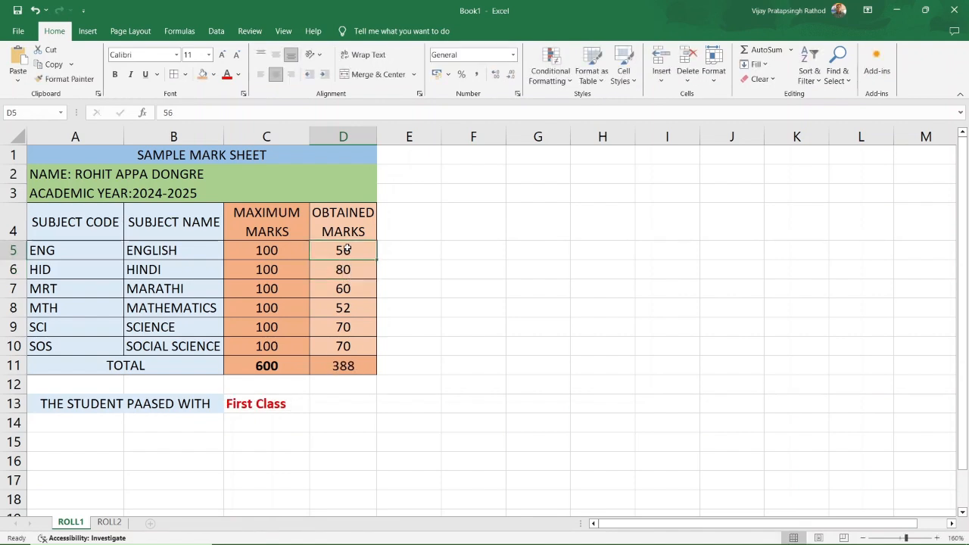
{"action": "type", "text": "80"}
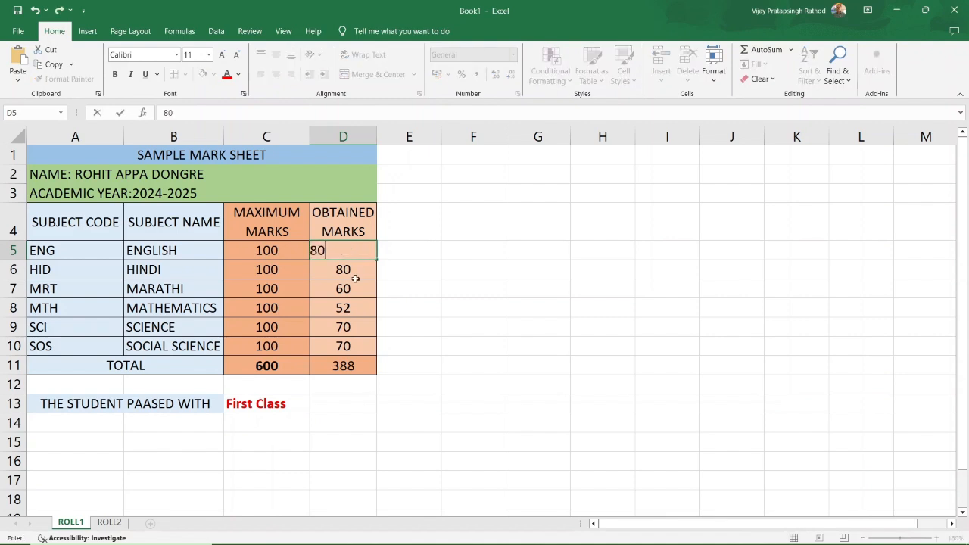
{"action": "left_click", "coordinate": [355, 276]}
{"action": "left_click", "coordinate": [348, 289]}
{"action": "type", "text": "80"}
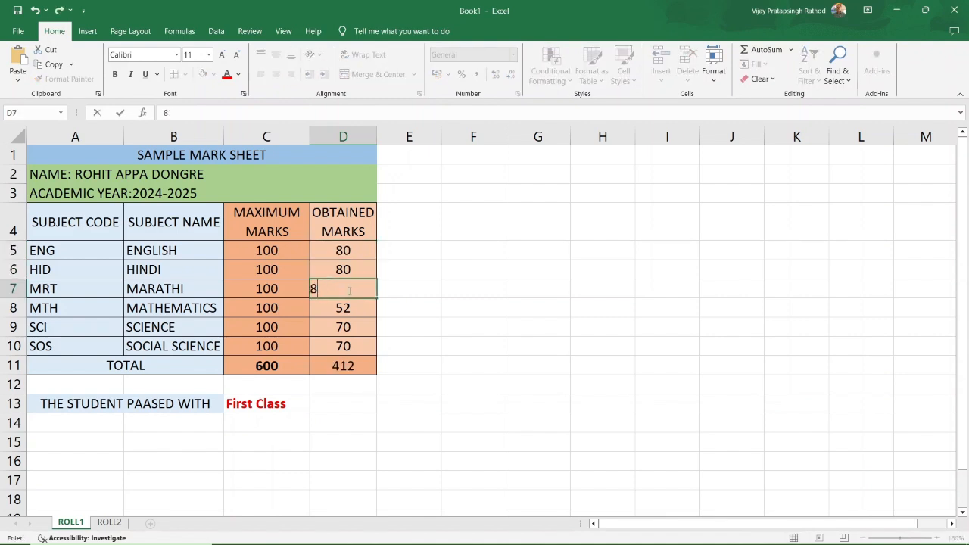
{"action": "left_click", "coordinate": [360, 308]}
{"action": "left_click", "coordinate": [352, 326]}
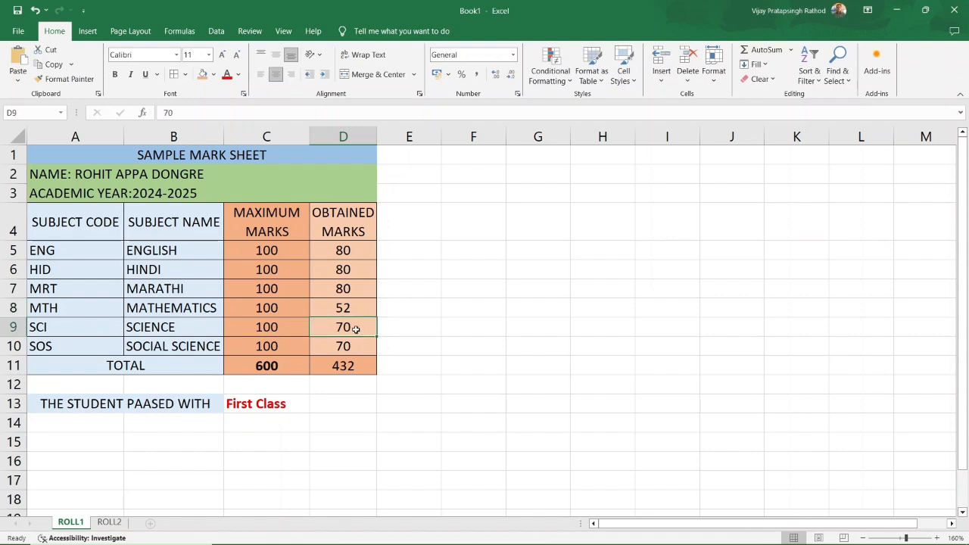
{"action": "type", "text": "80"}
{"action": "left_click", "coordinate": [357, 342]}
{"action": "type", "text": "80"}
{"action": "left_click", "coordinate": [399, 340]}
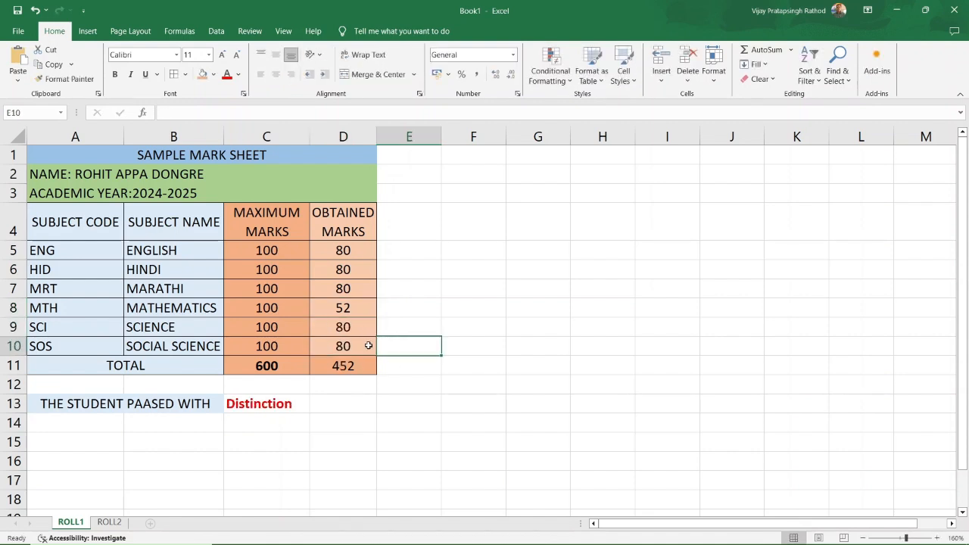
{"action": "left_click", "coordinate": [345, 345]}
Apply a light grey fill to the Distinction result in C13.
{"action": "left_click", "coordinate": [262, 408]}
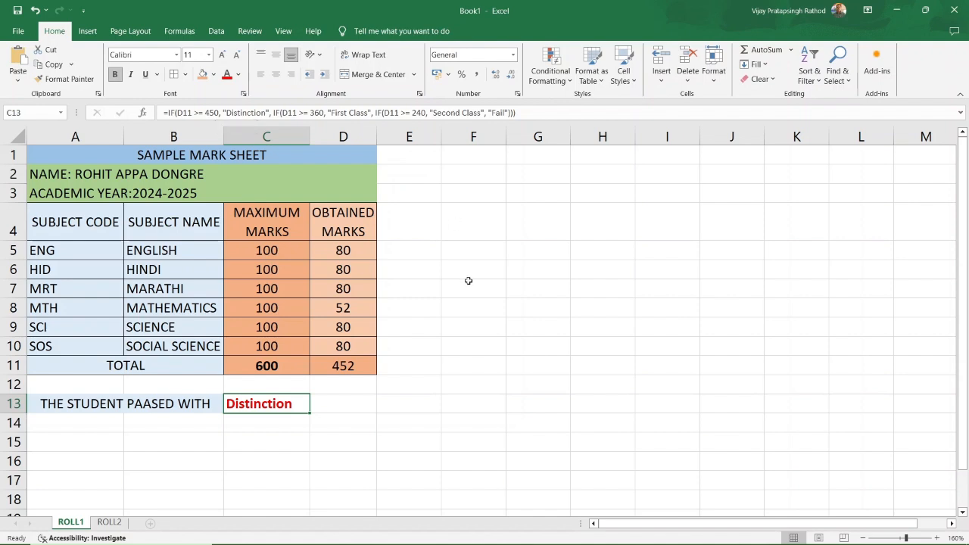
{"action": "left_click", "coordinate": [343, 413]}
{"action": "left_click", "coordinate": [255, 403]}
{"action": "left_click", "coordinate": [237, 75]}
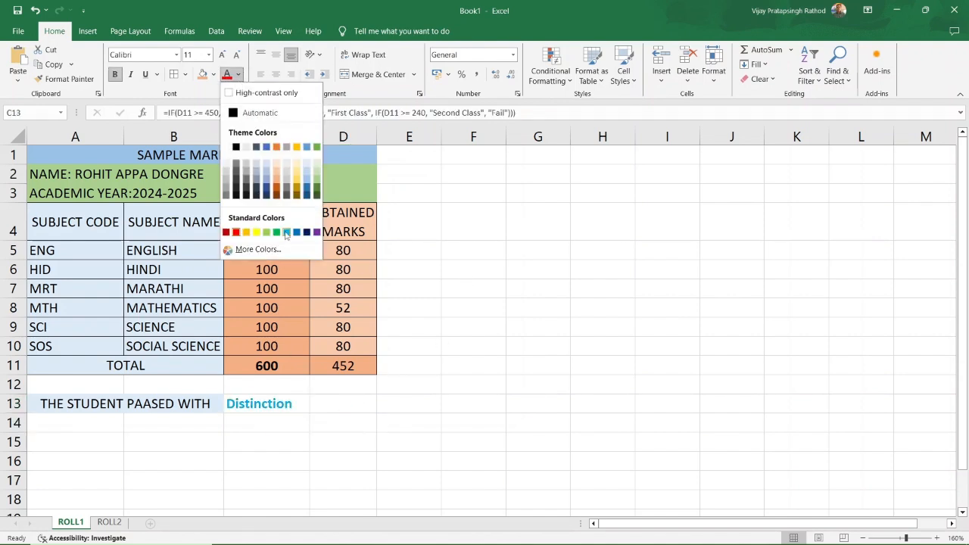
{"action": "left_click", "coordinate": [214, 75]}
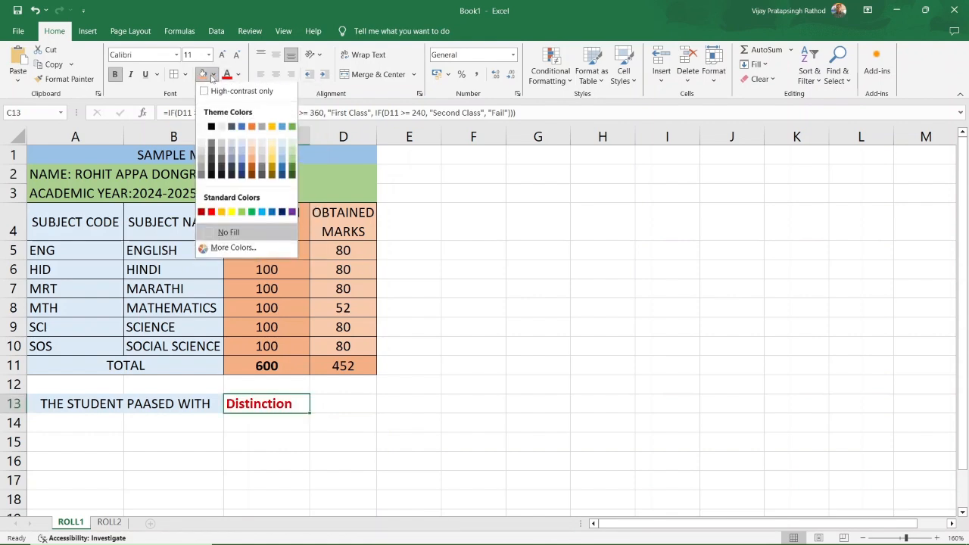
{"action": "left_click", "coordinate": [264, 166]}
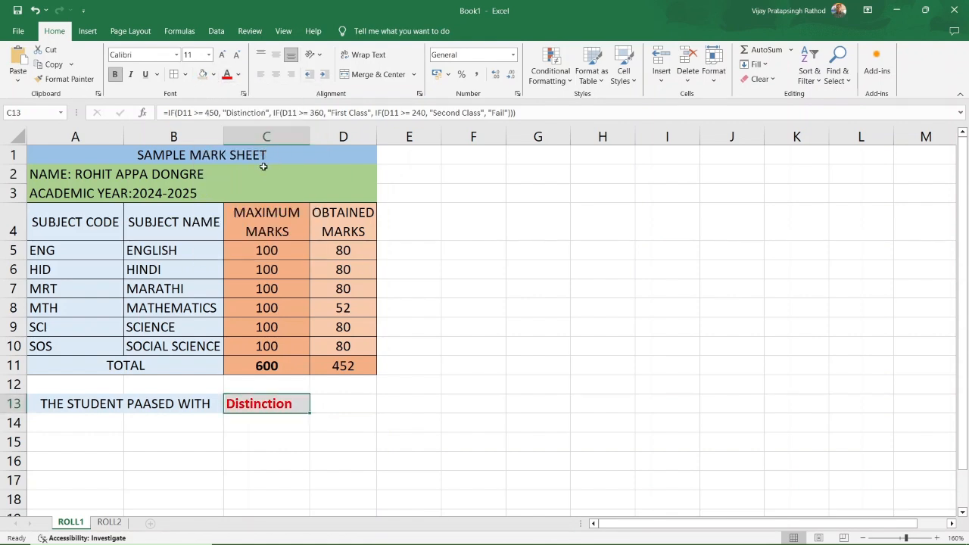
{"action": "left_click", "coordinate": [340, 435]}
{"action": "left_click", "coordinate": [187, 449]}
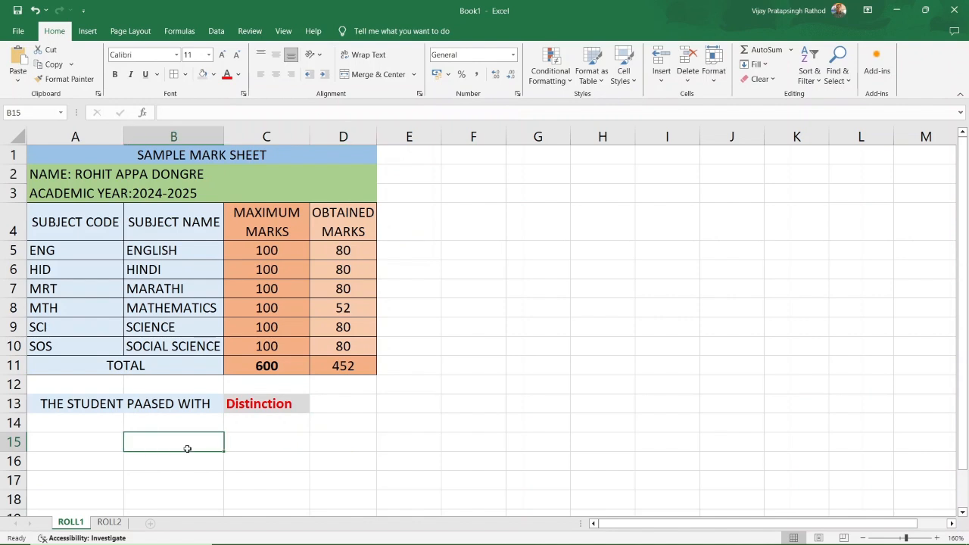
Enter the label PERCENTAGE in B15.
{"action": "type", "text": "PERCEN"}
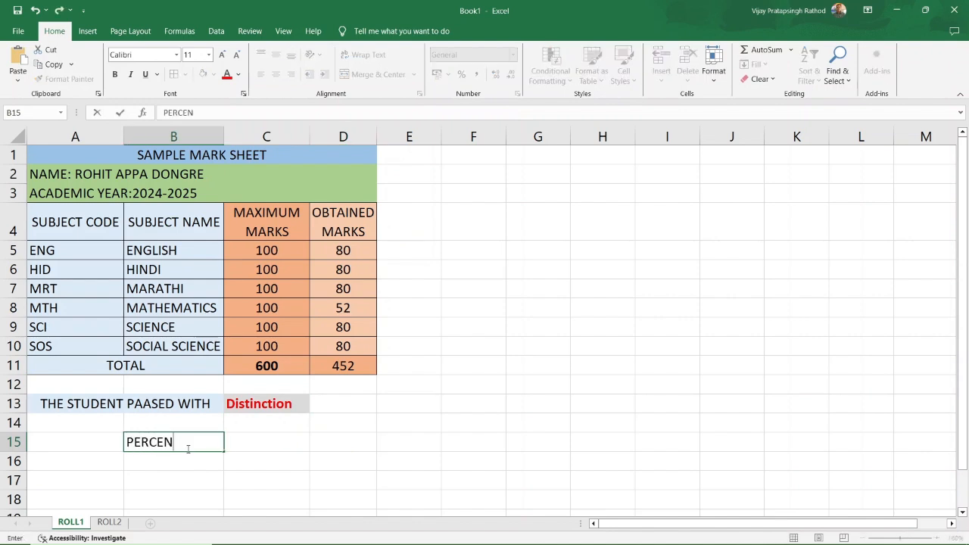
{"action": "type", "text": "TAGE"}
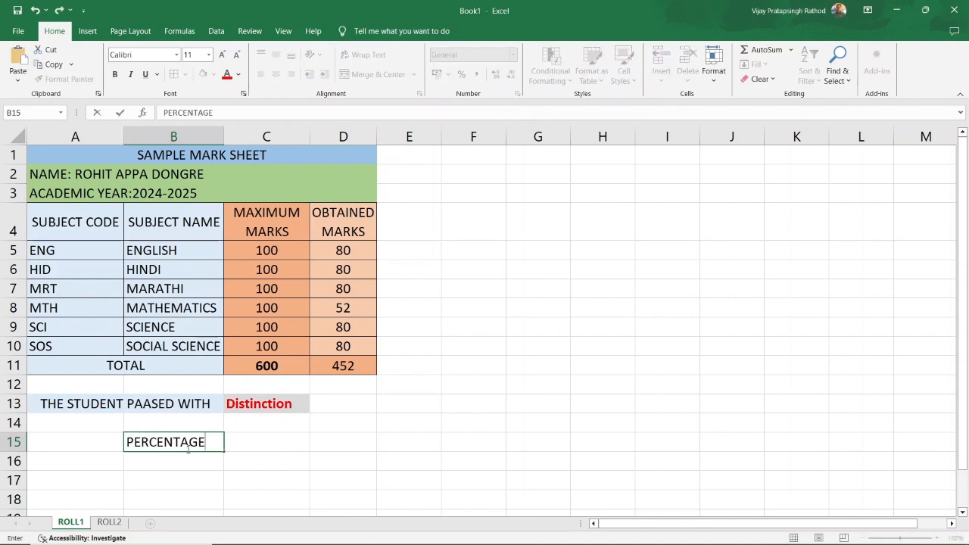
{"action": "left_click", "coordinate": [265, 445]}
{"action": "left_click", "coordinate": [212, 444]}
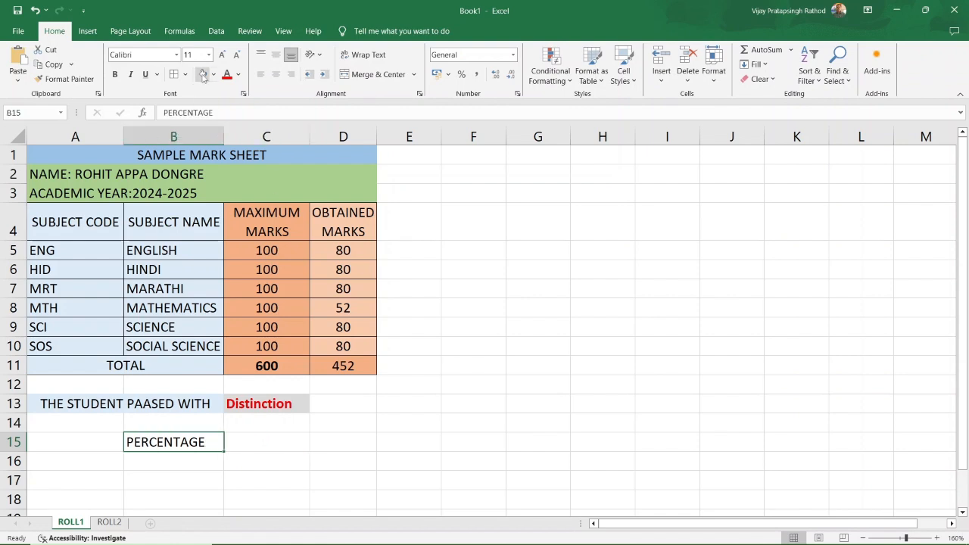
Enter =(D11/C11)*100 in C15 so it shows 75.3333333.
{"action": "left_click", "coordinate": [265, 442]}
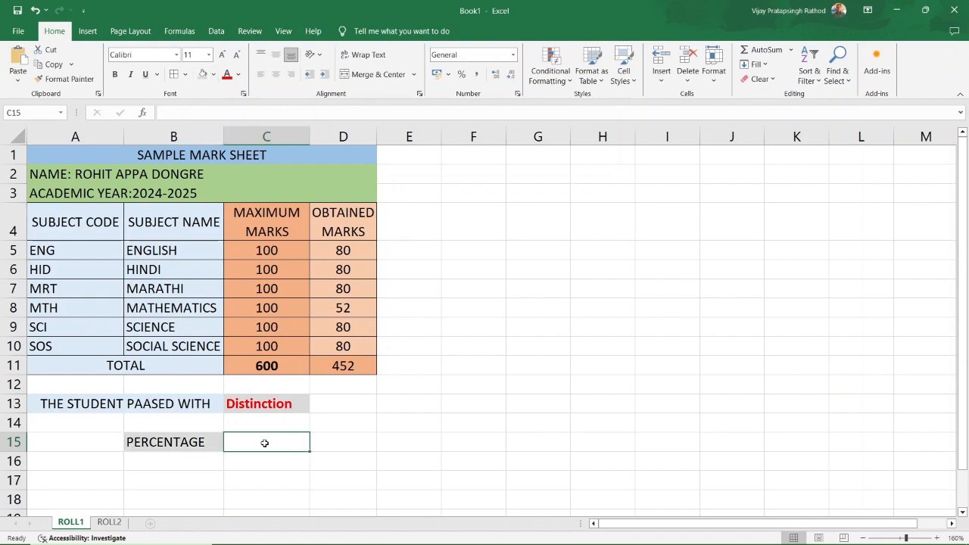
{"action": "type", "text": "="}
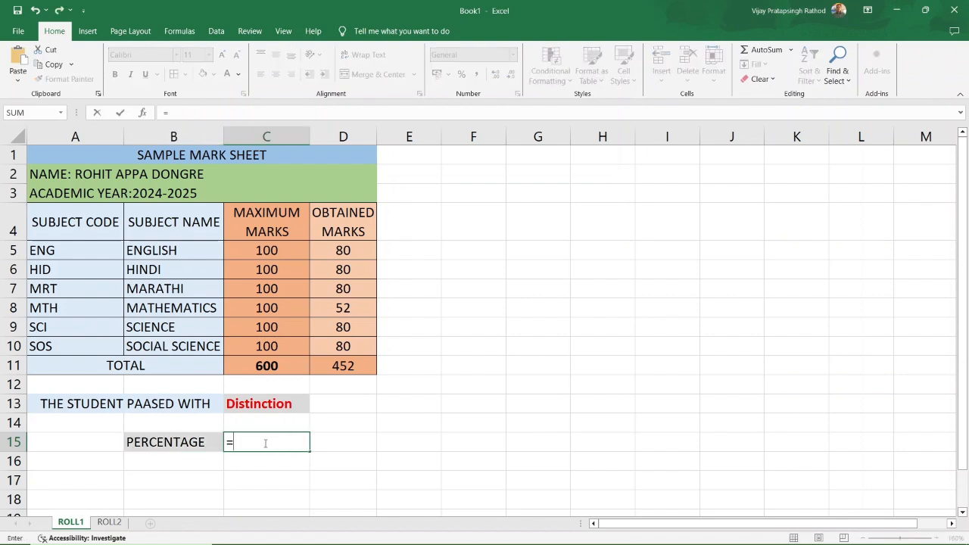
{"action": "left_click", "coordinate": [349, 366]}
{"action": "type", "text": "/"}
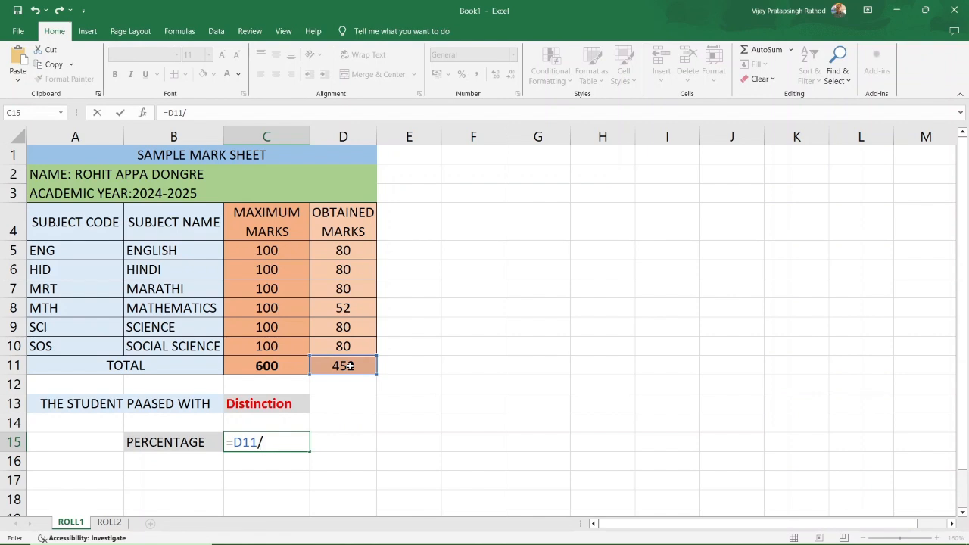
{"action": "left_click", "coordinate": [267, 366]}
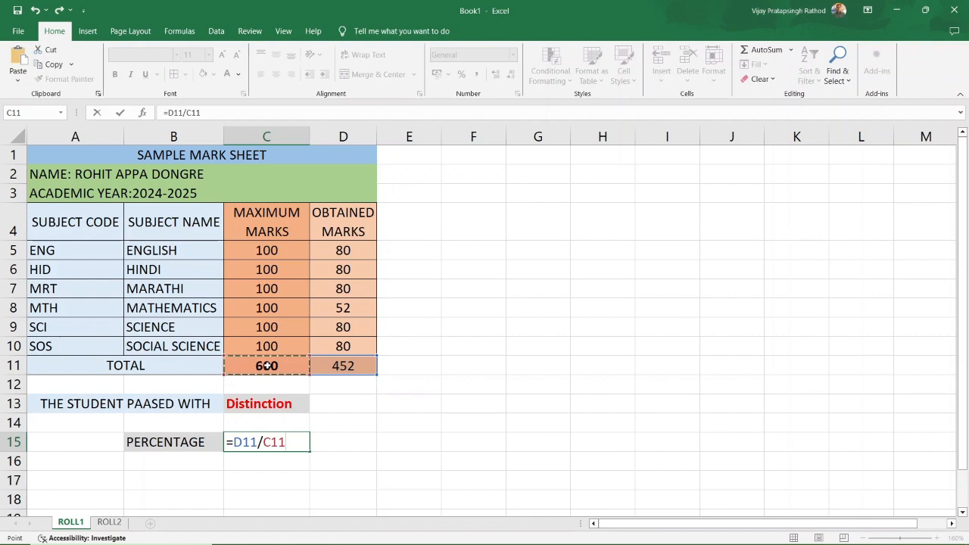
{"action": "type", "text": ")"}
{"action": "left_click", "coordinate": [234, 442]}
{"action": "type", "text": "("}
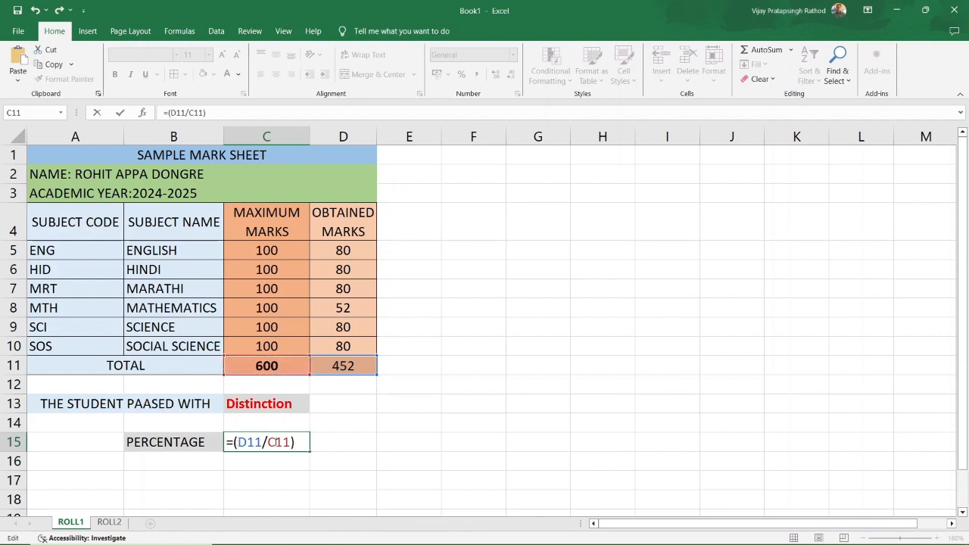
{"action": "type", "text": "8"}
{"action": "key", "text": "BackSpace"}
{"action": "type", "text": "*100"}
{"action": "key", "text": "Return"}
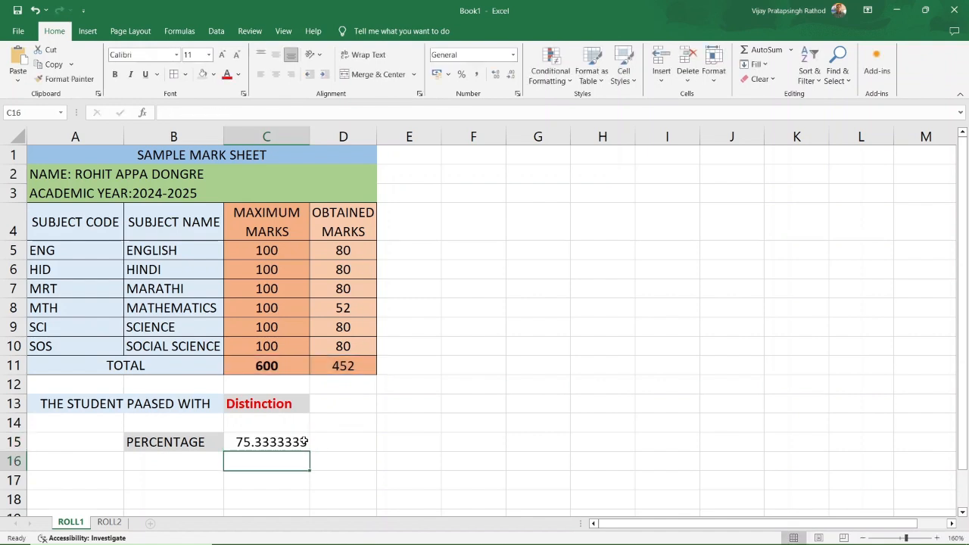
{"action": "left_click", "coordinate": [299, 442]}
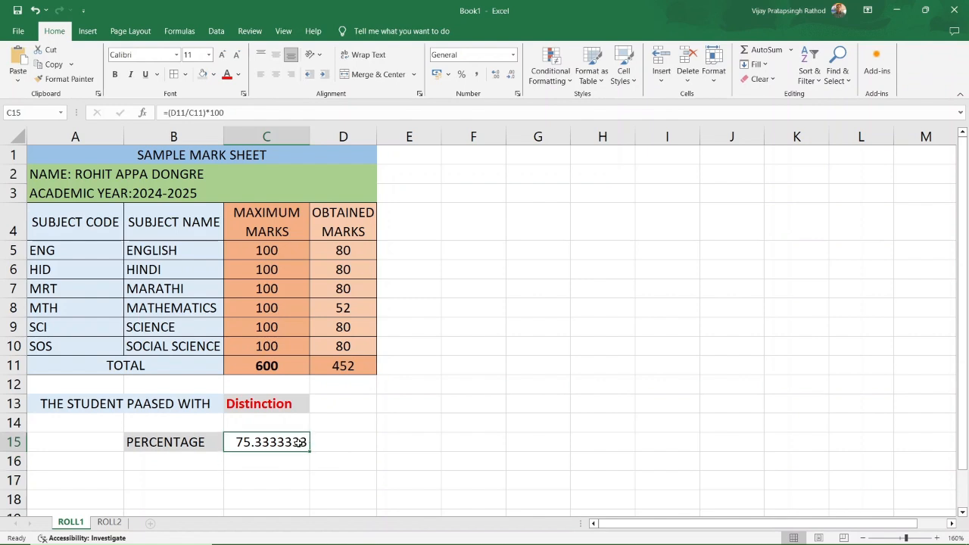
Round the C15 percentage to two decimals (75.33) and make it bold red.
{"action": "left_click", "coordinate": [514, 78]}
{"action": "left_click", "coordinate": [514, 79]}
{"action": "left_click", "coordinate": [514, 79]}
{"action": "left_click", "coordinate": [514, 78]}
{"action": "left_click", "coordinate": [514, 79]}
{"action": "left_click", "coordinate": [334, 444]}
{"action": "left_click", "coordinate": [285, 444]}
{"action": "left_click", "coordinate": [408, 460]}
{"action": "left_click", "coordinate": [284, 442]}
{"action": "left_click", "coordinate": [114, 74]}
{"action": "left_click", "coordinate": [226, 73]}
{"action": "left_click", "coordinate": [398, 445]}
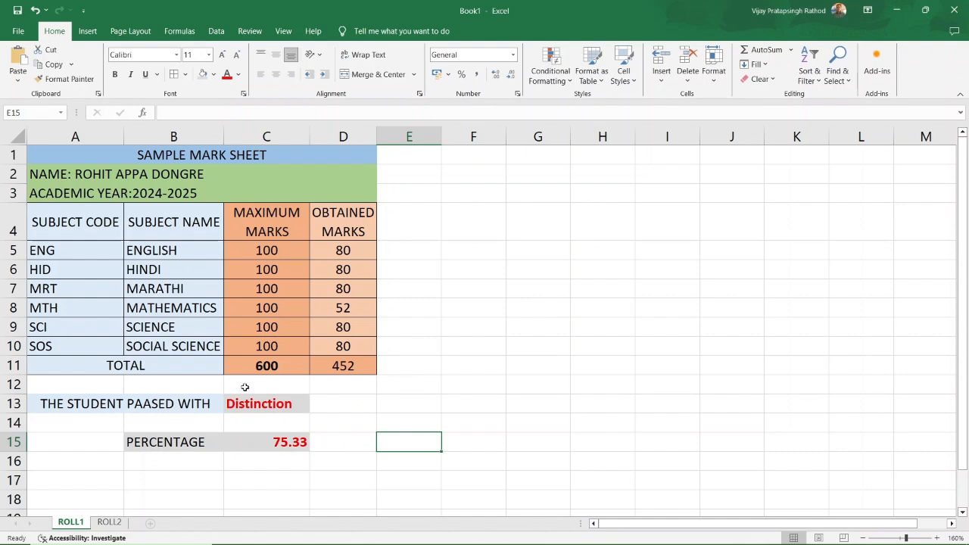
Review the formulas in C11, D11, C13 and C15.
{"action": "left_click", "coordinate": [285, 360]}
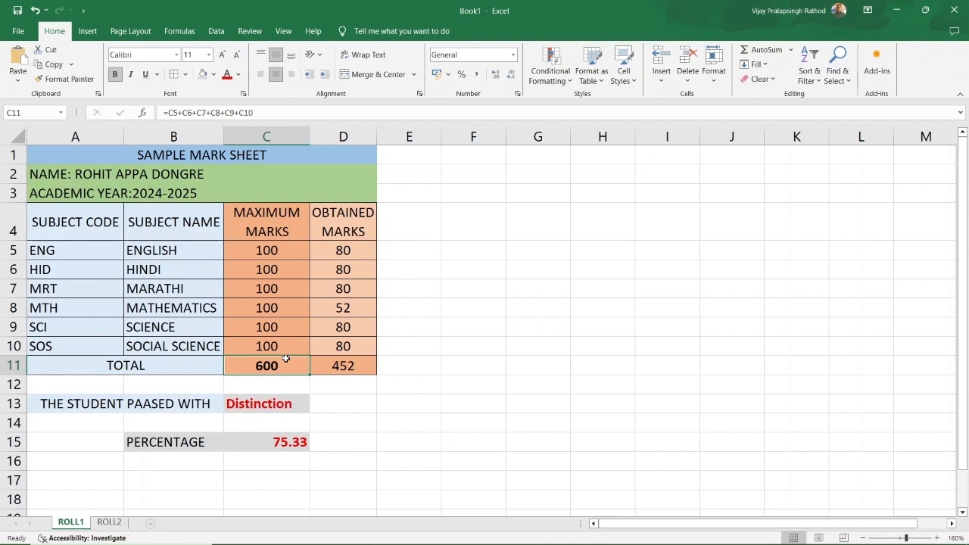
{"action": "left_click", "coordinate": [325, 371]}
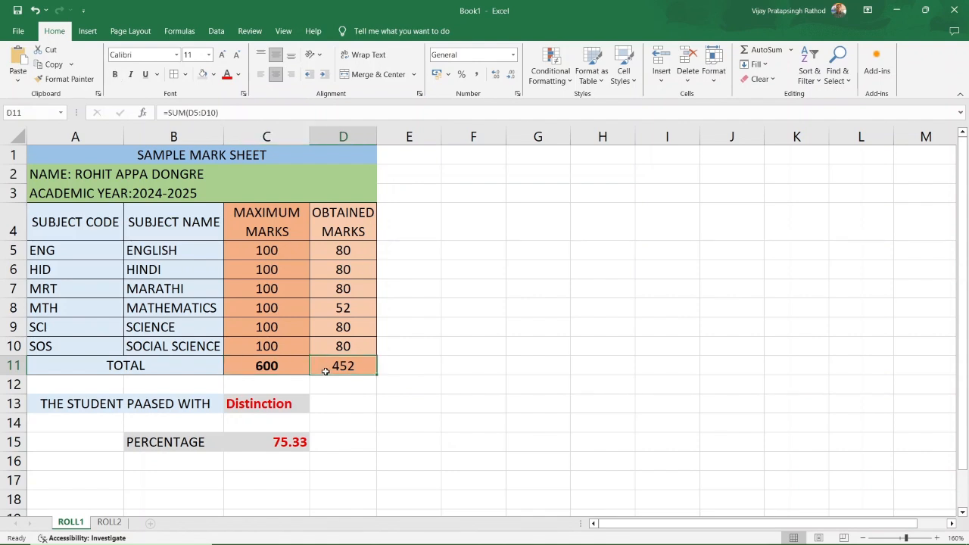
{"action": "left_click", "coordinate": [267, 402]}
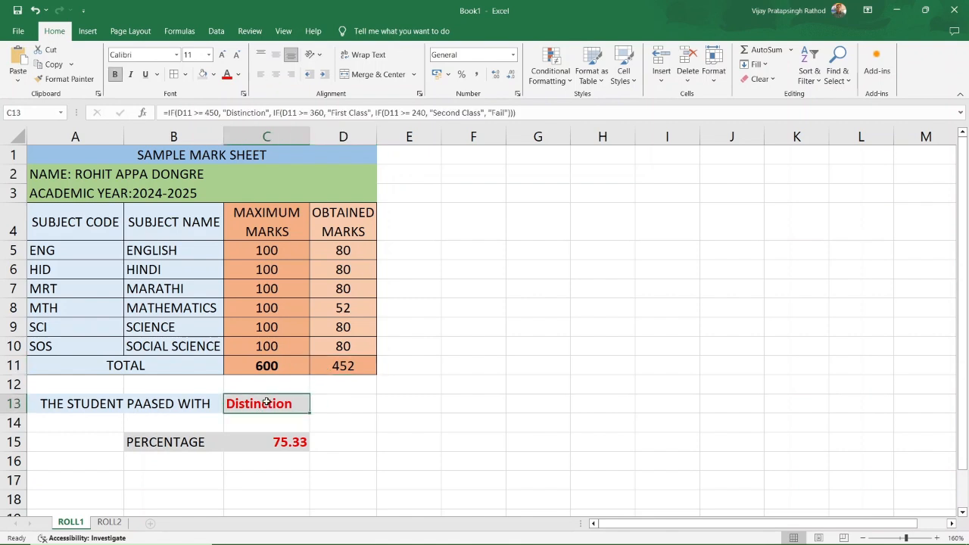
{"action": "left_click", "coordinate": [408, 421]}
{"action": "left_click", "coordinate": [261, 404]}
{"action": "left_click", "coordinate": [364, 419]}
{"action": "left_click", "coordinate": [260, 444]}
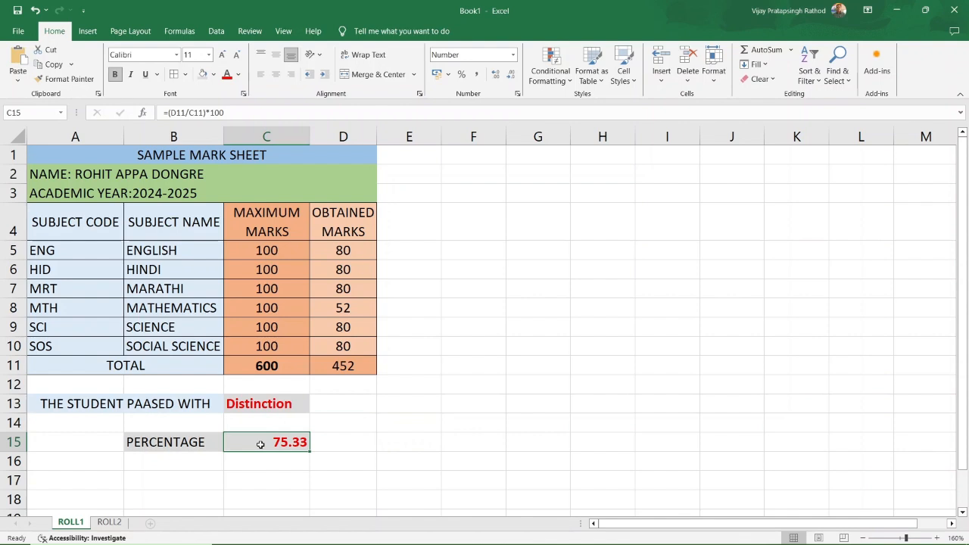
{"action": "left_click", "coordinate": [392, 425]}
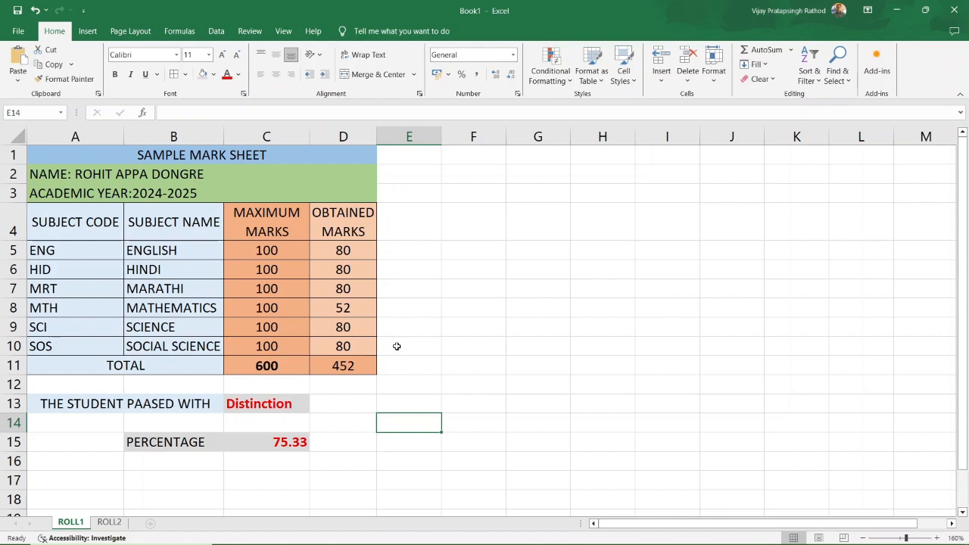
{"action": "left_click", "coordinate": [477, 336]}
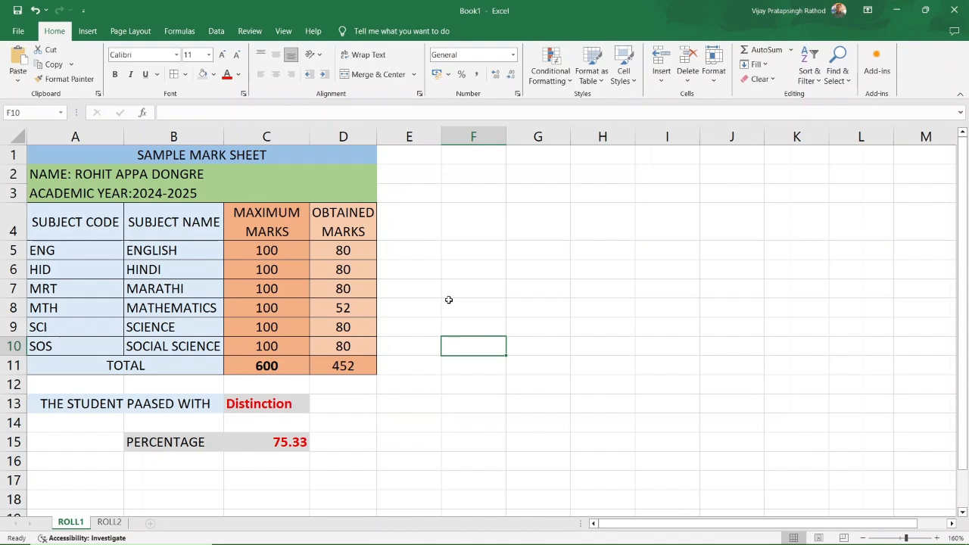
Select subjects B5:B10 with marks C5:D10 and insert a Clustered Column chart.
{"action": "left_click", "coordinate": [89, 31]}
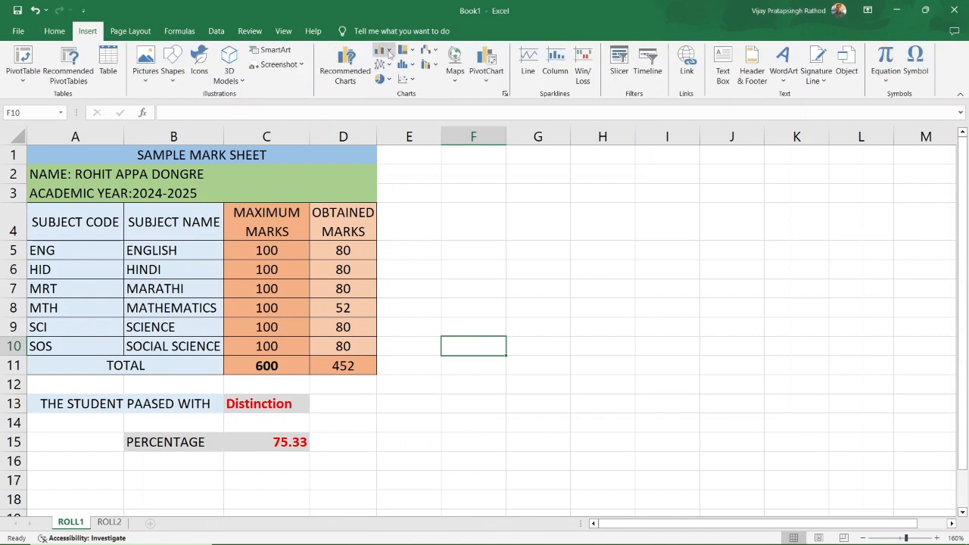
{"action": "left_click", "coordinate": [389, 53]}
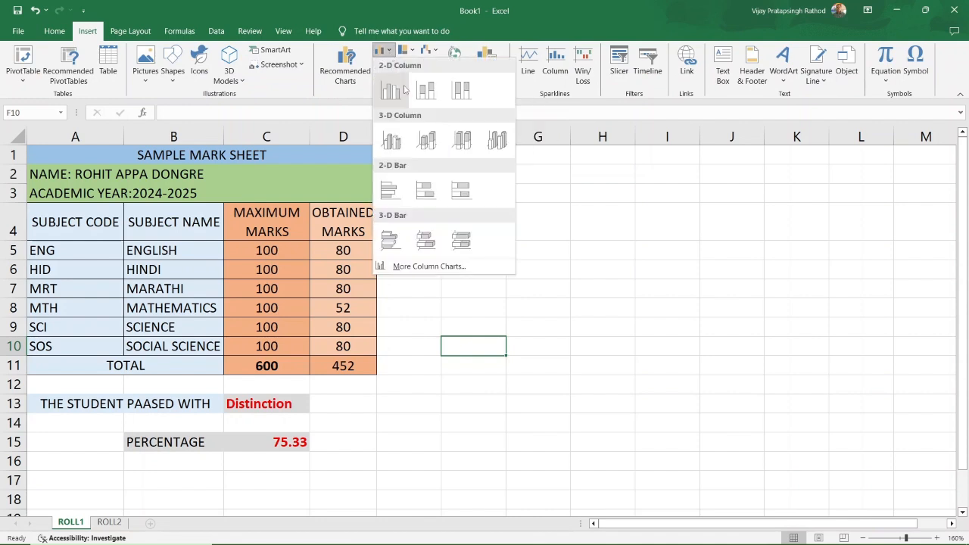
{"action": "left_click", "coordinate": [398, 9]}
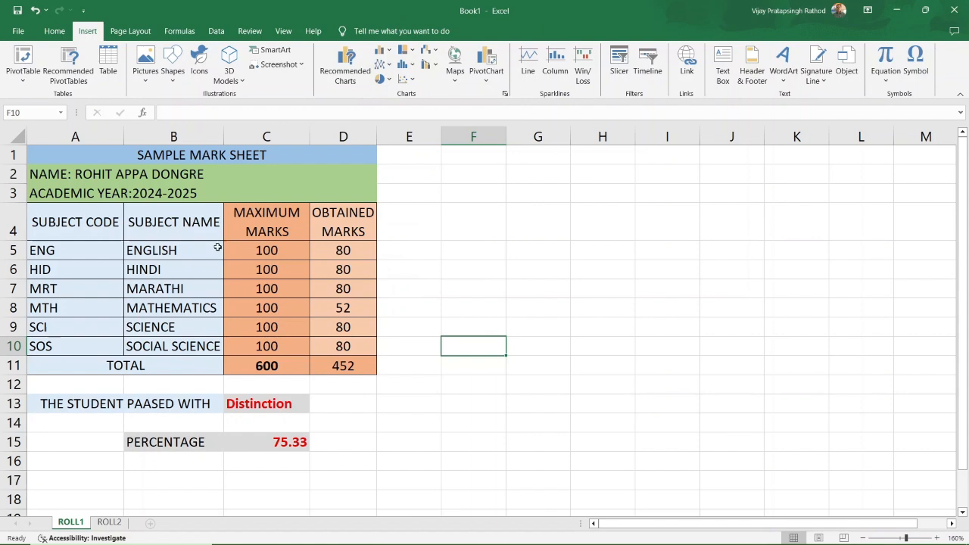
{"action": "left_click_drag", "start_coordinate": [205, 250], "coordinate": [199, 344]}
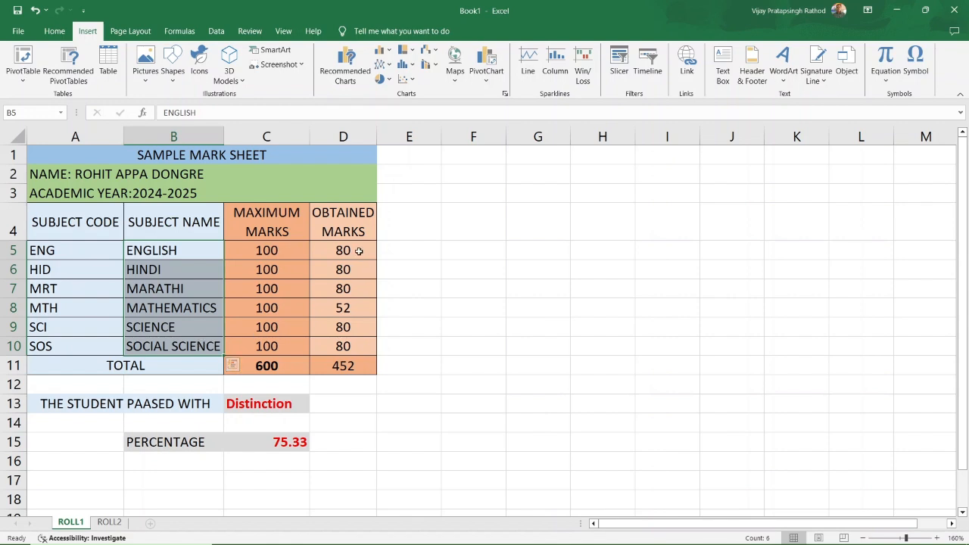
{"action": "left_click", "coordinate": [242, 248]}
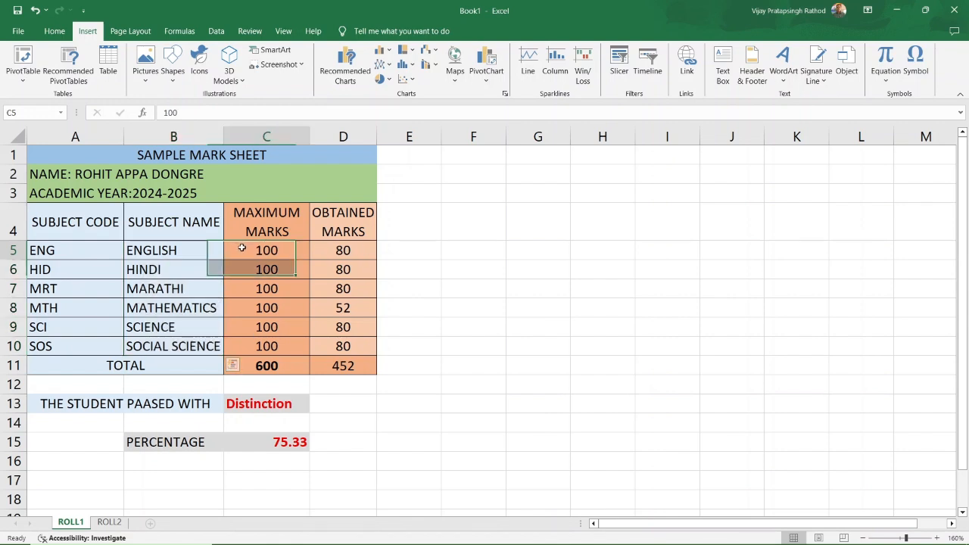
{"action": "left_click_drag", "start_coordinate": [194, 249], "coordinate": [195, 344]}
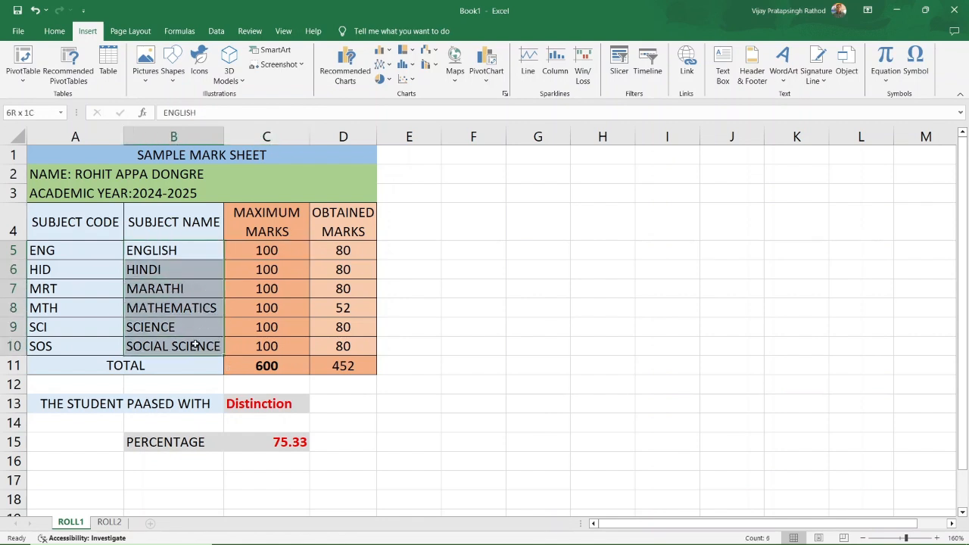
{"action": "left_click_drag", "start_coordinate": [261, 249], "coordinate": [336, 348]}
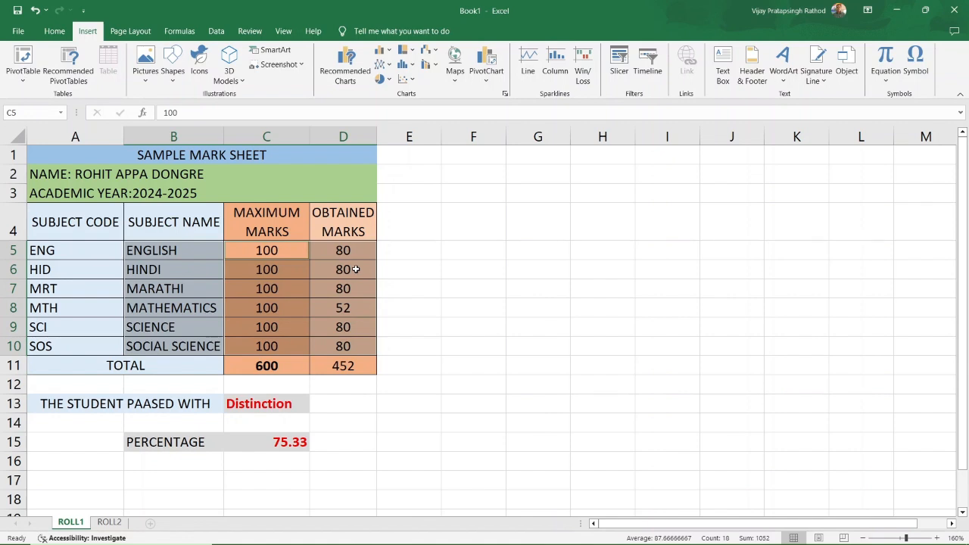
{"action": "left_click", "coordinate": [384, 51]}
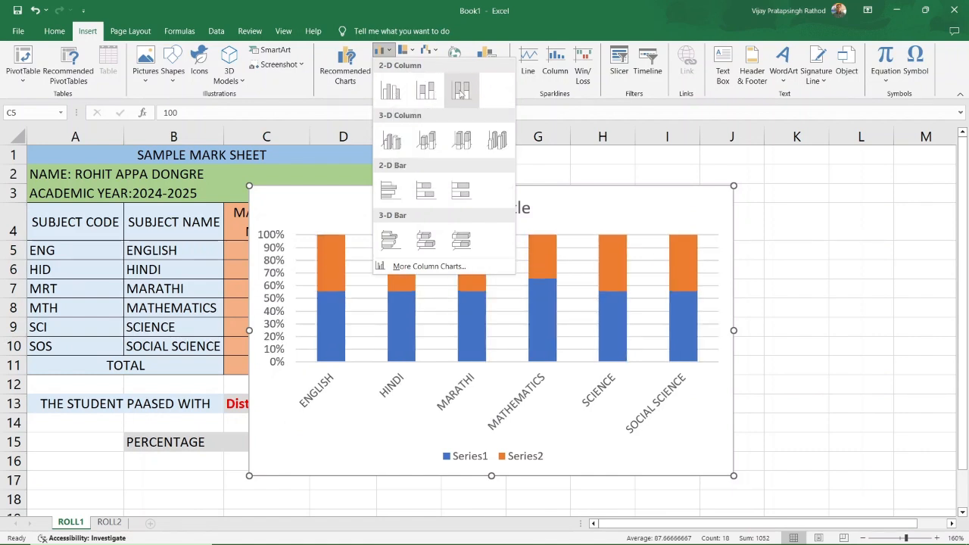
{"action": "left_click", "coordinate": [390, 95]}
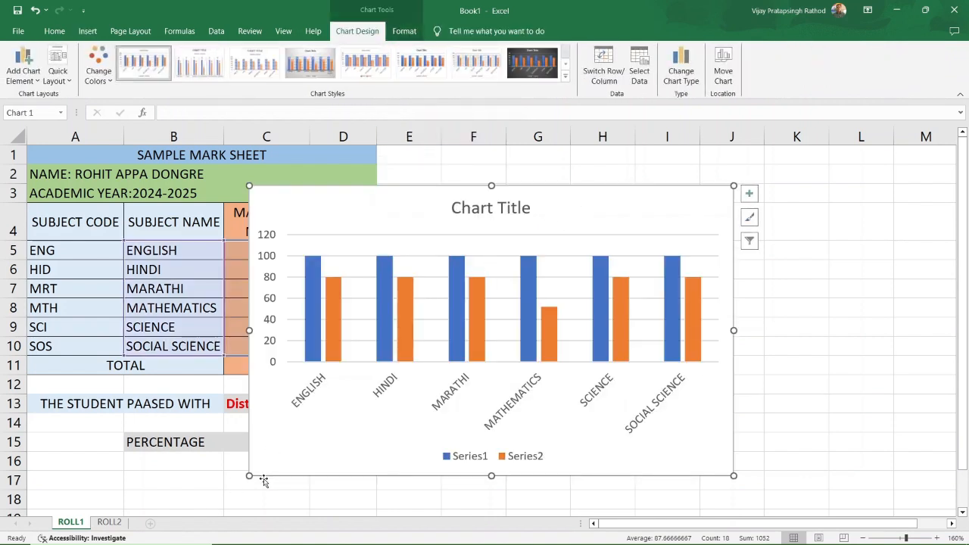
Shrink the column chart, move it right of the table, and narrow it.
{"action": "left_click_drag", "start_coordinate": [251, 475], "coordinate": [403, 390]}
{"action": "left_click_drag", "start_coordinate": [510, 208], "coordinate": [549, 176]}
{"action": "left_click", "coordinate": [496, 248]}
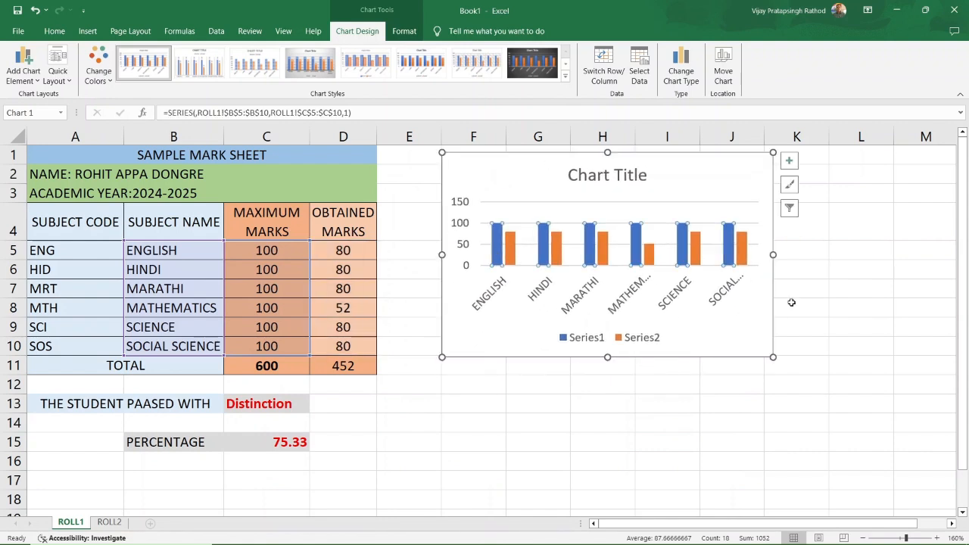
{"action": "left_click_drag", "start_coordinate": [773, 255], "coordinate": [708, 255]}
{"action": "left_click", "coordinate": [681, 257]}
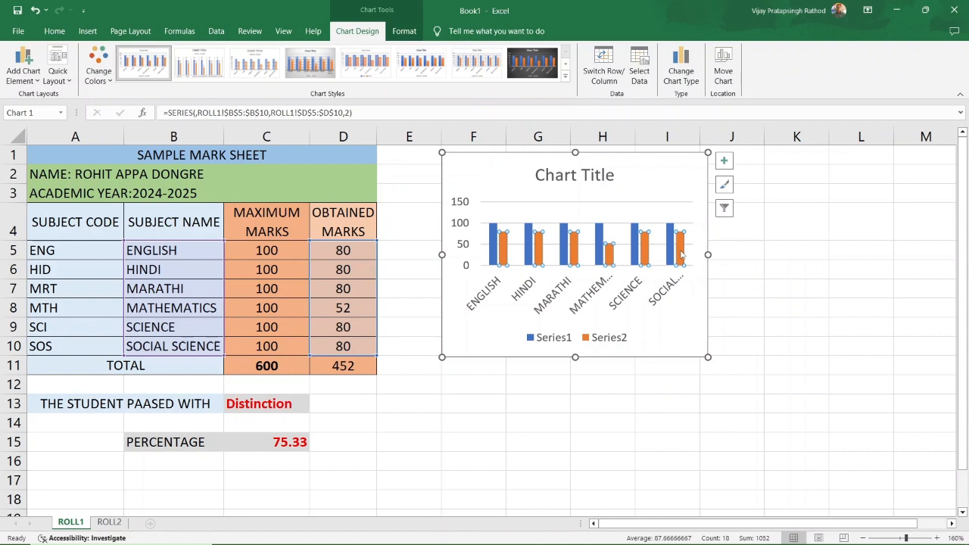
{"action": "left_click", "coordinate": [672, 329]}
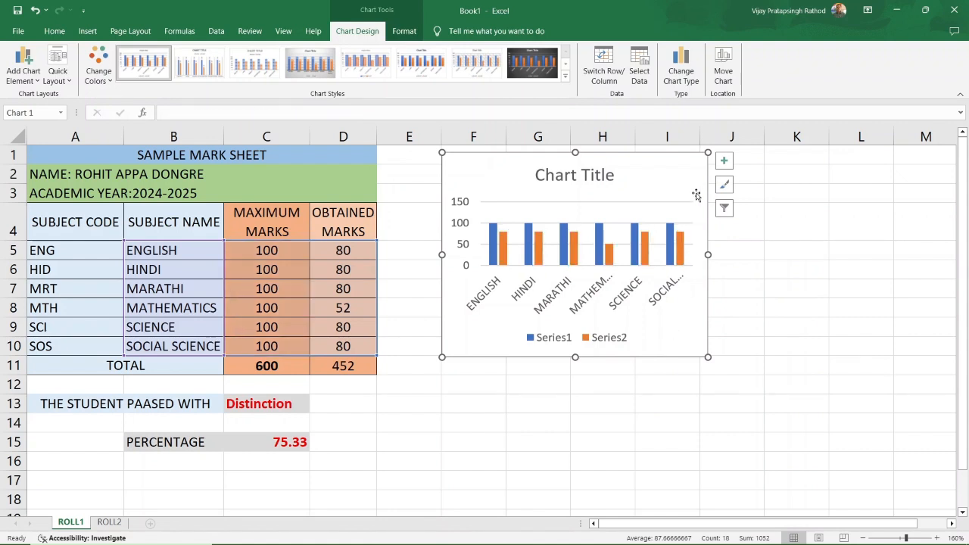
{"action": "left_click", "coordinate": [603, 175]}
Retitle the chart BAR CHART, shrink its font twice, and move it to the top-left.
{"action": "left_click_drag", "start_coordinate": [535, 174], "coordinate": [609, 176]}
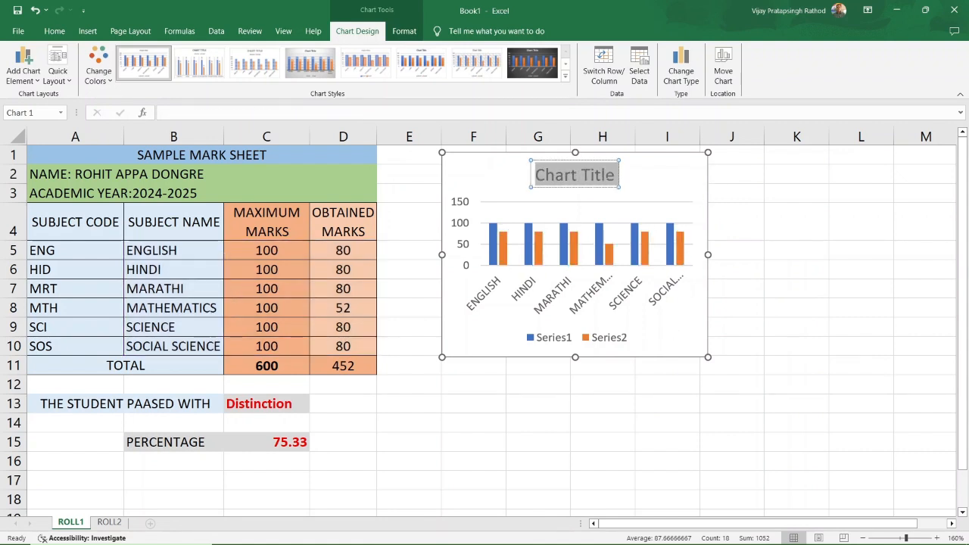
{"action": "type", "text": "baR"}
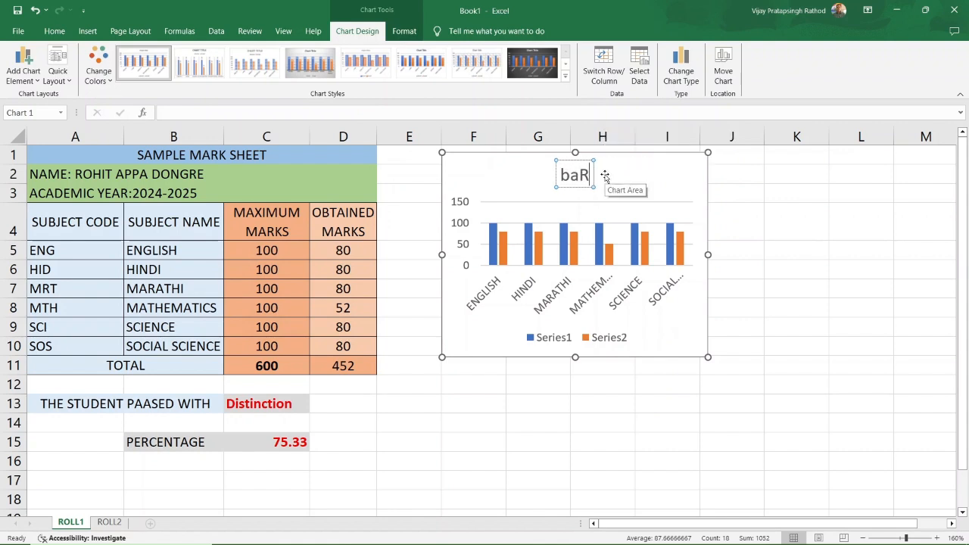
{"action": "key", "text": "BackSpace"}
{"action": "key", "text": "BackSpace"}
{"action": "key", "text": "BackSpace"}
{"action": "type", "text": "BAR CHART"}
{"action": "key", "text": "Left"}
{"action": "key", "text": "Left"}
{"action": "key", "text": "Left"}
{"action": "key", "text": "Left"}
{"action": "key", "text": "Left"}
{"action": "key", "text": "Left"}
{"action": "key", "text": "Left"}
{"action": "triple_click", "coordinate": [585, 173]}
{"action": "left_click", "coordinate": [55, 31]}
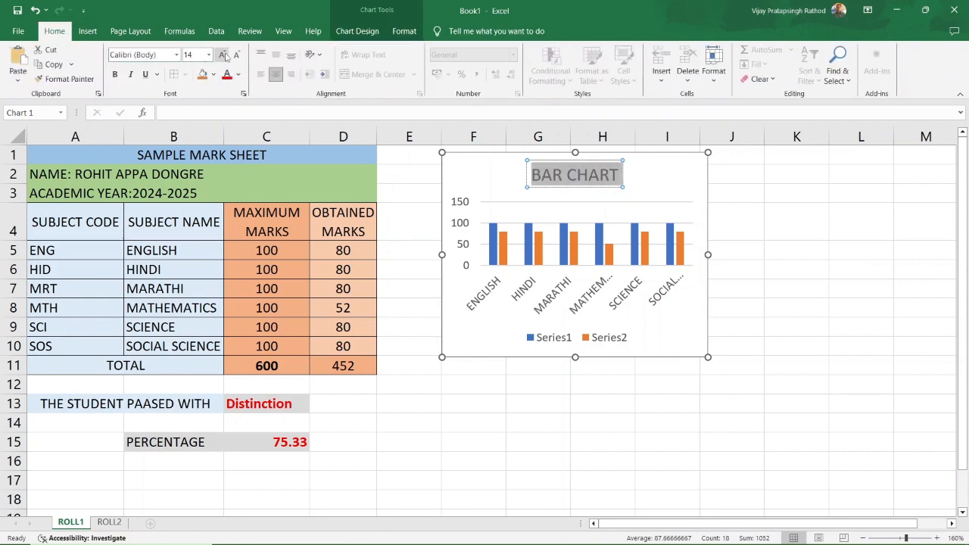
{"action": "left_click", "coordinate": [236, 55]}
{"action": "left_click", "coordinate": [237, 55]}
{"action": "left_click_drag", "start_coordinate": [579, 162], "coordinate": [486, 155]}
Delete the Series1/Series2 legend and readjust the chart's width.
{"action": "left_click", "coordinate": [656, 169]}
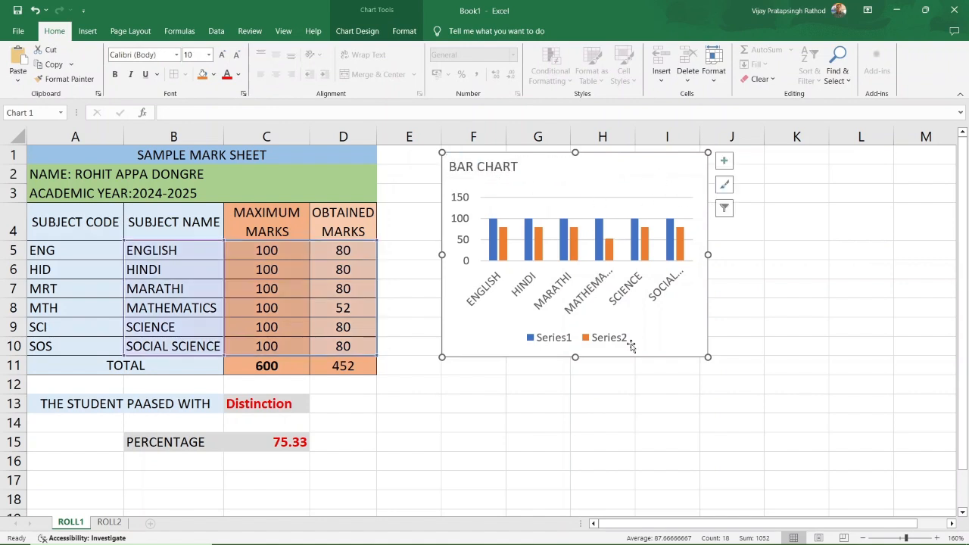
{"action": "key", "text": "Down"}
{"action": "left_click_drag", "start_coordinate": [709, 254], "coordinate": [765, 254]}
{"action": "left_click", "coordinate": [558, 333]}
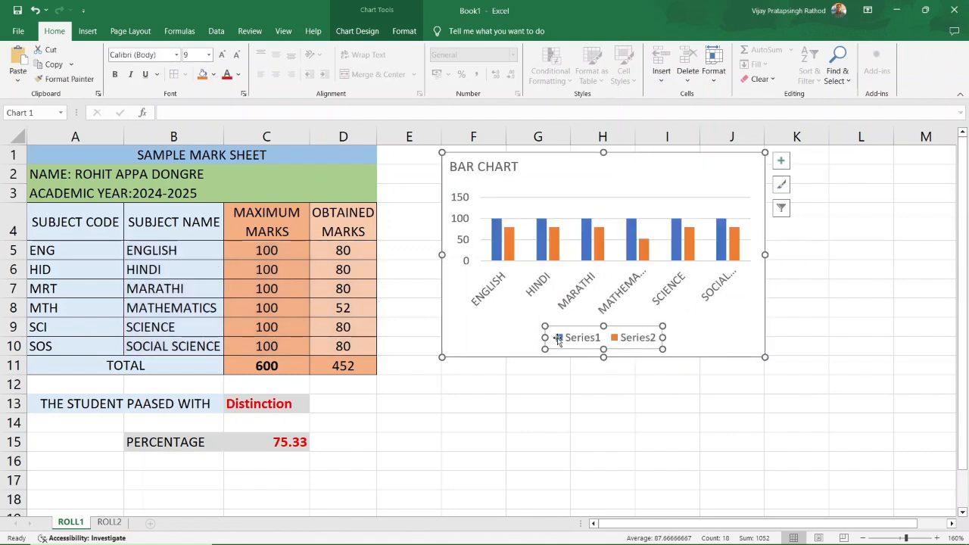
{"action": "key", "text": "Delete"}
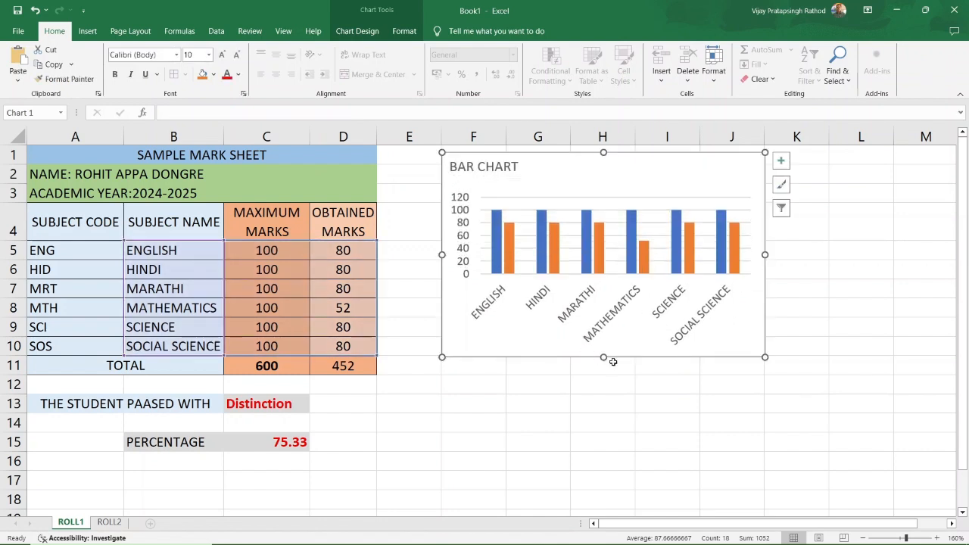
{"action": "left_click_drag", "start_coordinate": [764, 255], "coordinate": [738, 254]}
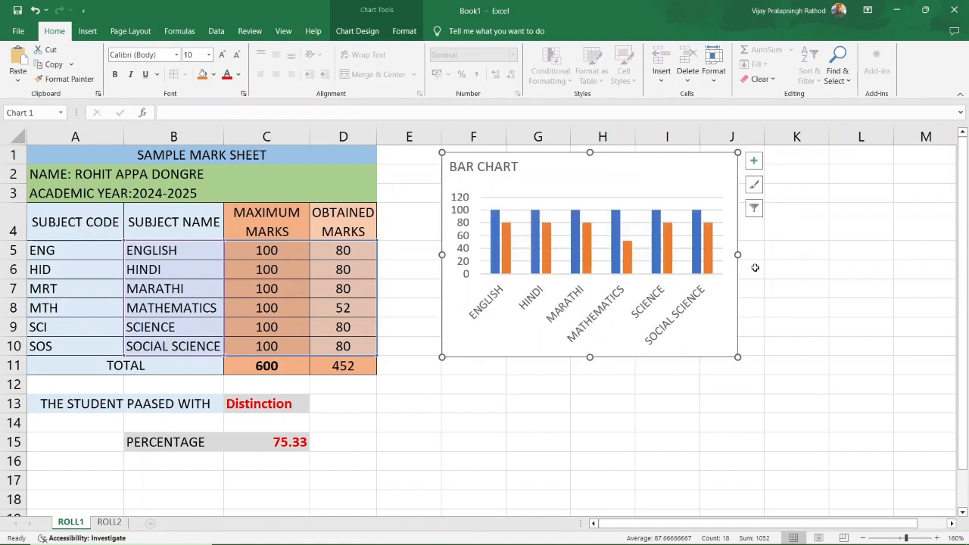
{"action": "left_click", "coordinate": [811, 288]}
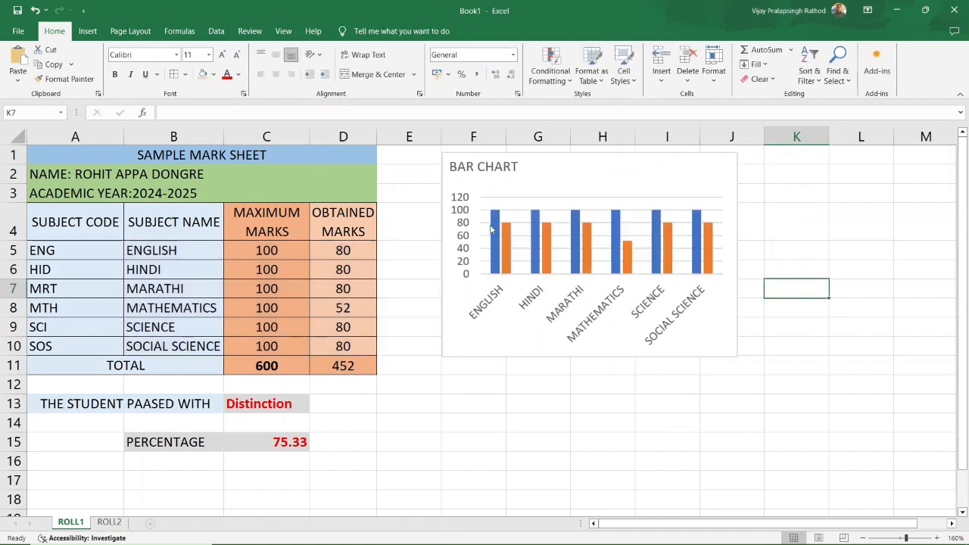
Insert a 3-D Pie of B5:B10 and D5:D10, shrink it, and place it under the bar chart.
{"action": "mouse_move", "coordinate": [507, 248]}
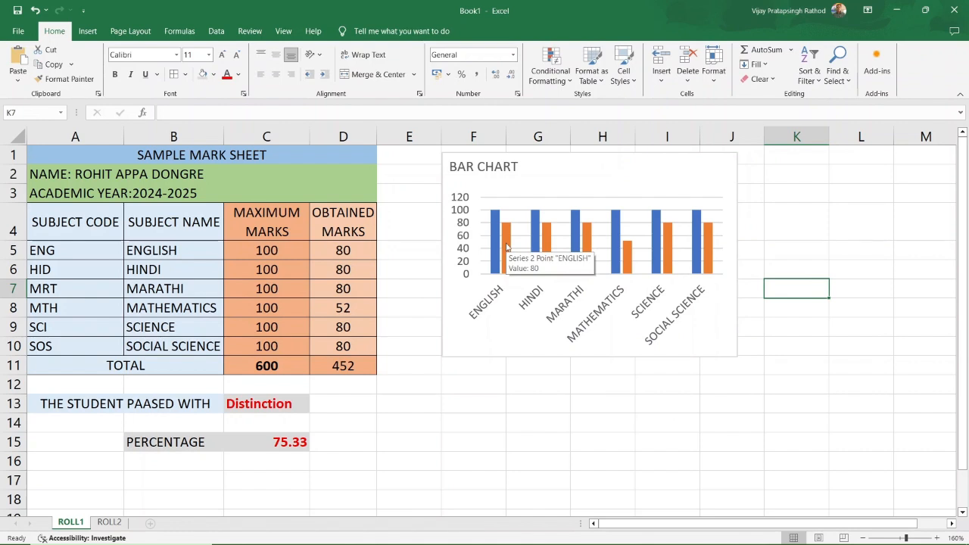
{"action": "left_click", "coordinate": [610, 447]}
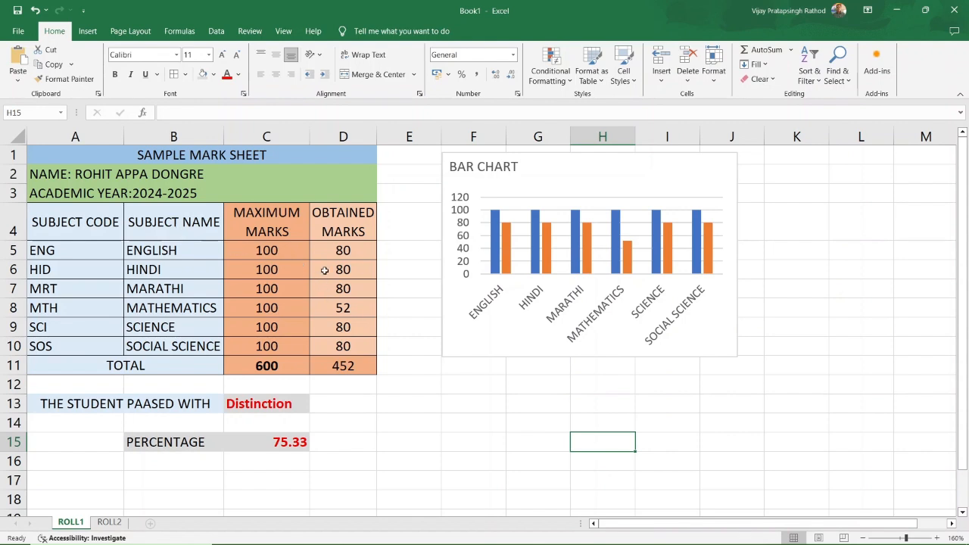
{"action": "left_click_drag", "start_coordinate": [185, 248], "coordinate": [187, 352]}
{"action": "left_click_drag", "start_coordinate": [356, 244], "coordinate": [353, 347]}
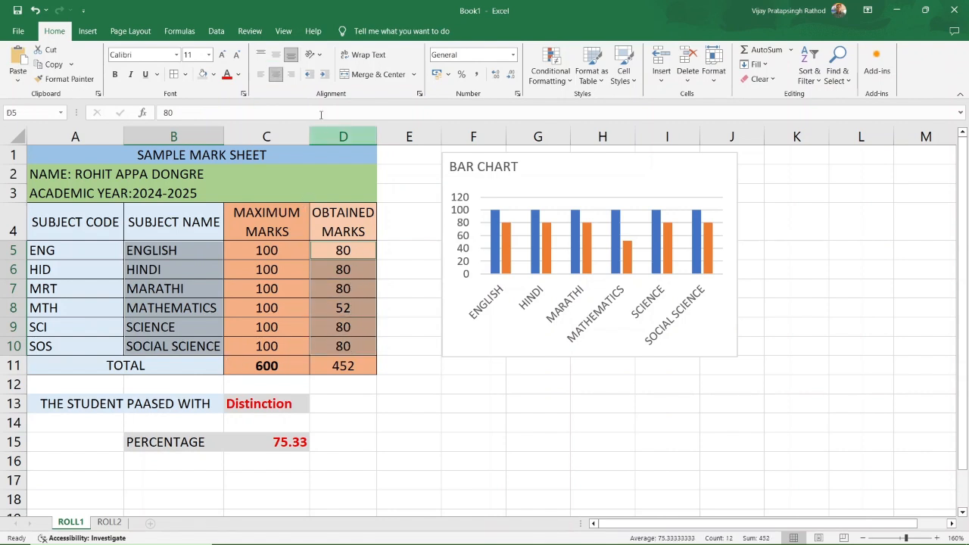
{"action": "left_click", "coordinate": [88, 31]}
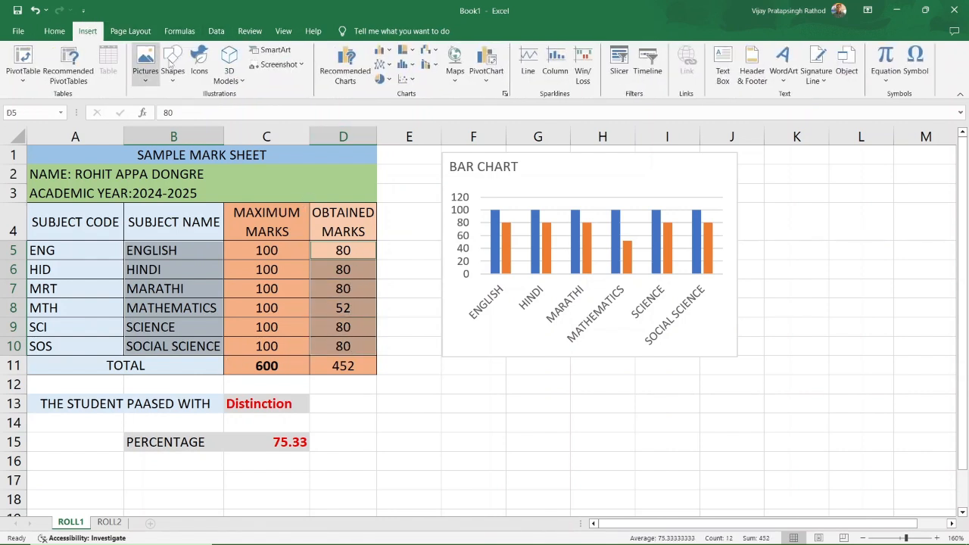
{"action": "left_click", "coordinate": [388, 82]}
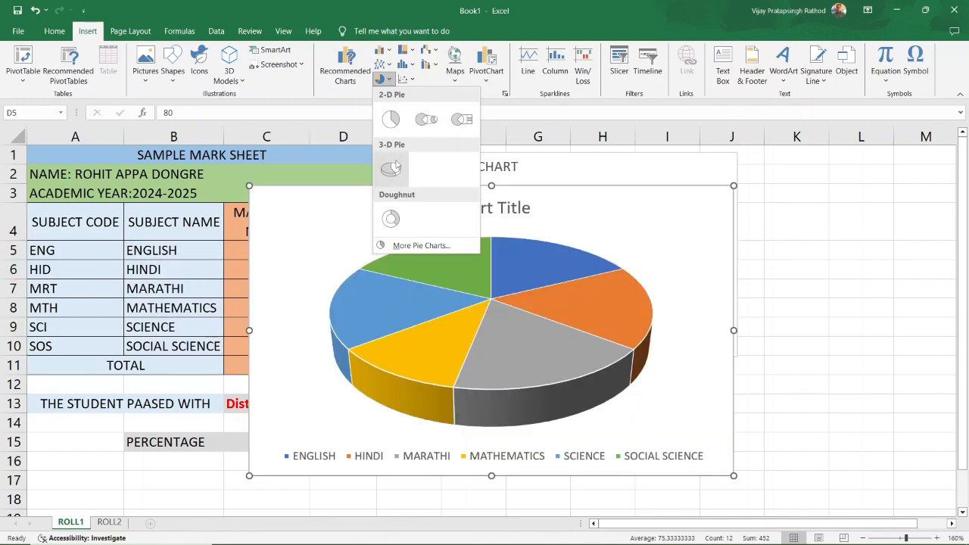
{"action": "left_click", "coordinate": [392, 172]}
{"action": "left_click_drag", "start_coordinate": [733, 186], "coordinate": [573, 264]}
{"action": "left_click_drag", "start_coordinate": [520, 296], "coordinate": [621, 320]}
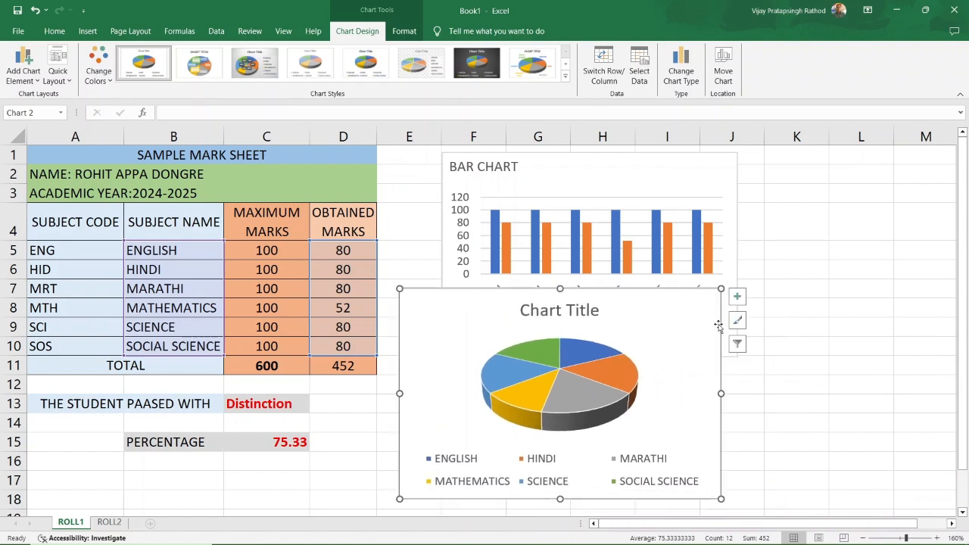
Delete the pie chart's title and widen its legend to list all six subjects.
{"action": "left_click_drag", "start_coordinate": [720, 289], "coordinate": [690, 332]}
{"action": "left_click", "coordinate": [562, 350]}
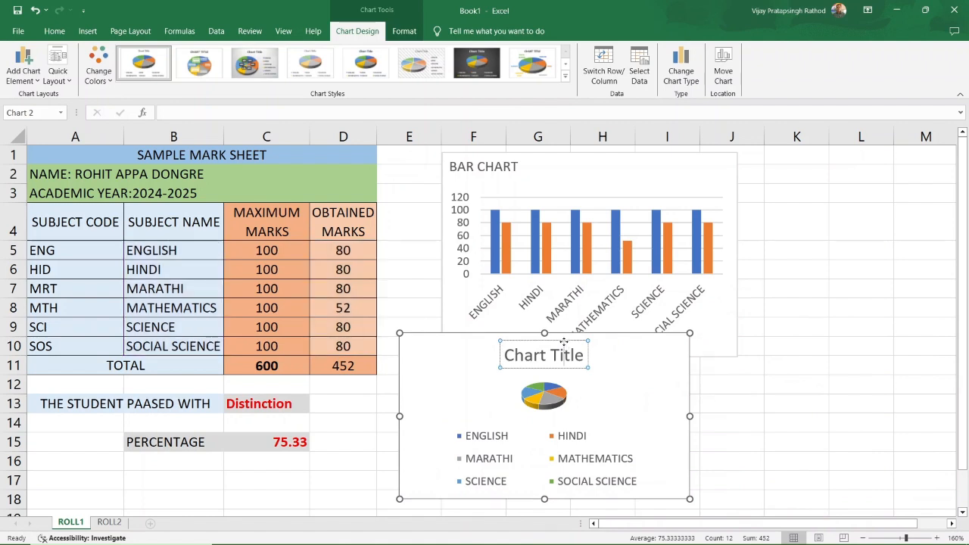
{"action": "key", "text": "Delete"}
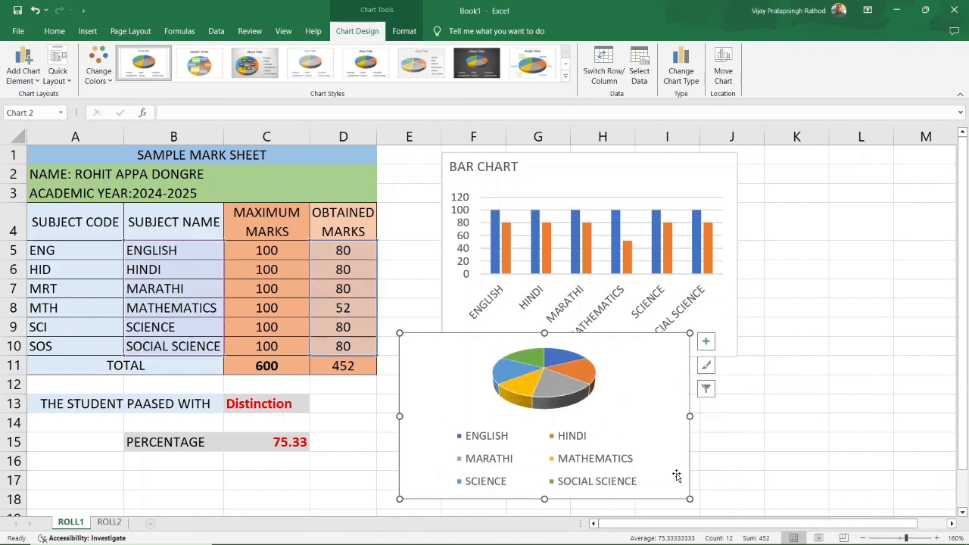
{"action": "left_click", "coordinate": [595, 453]}
{"action": "left_click_drag", "start_coordinate": [537, 424], "coordinate": [537, 459]}
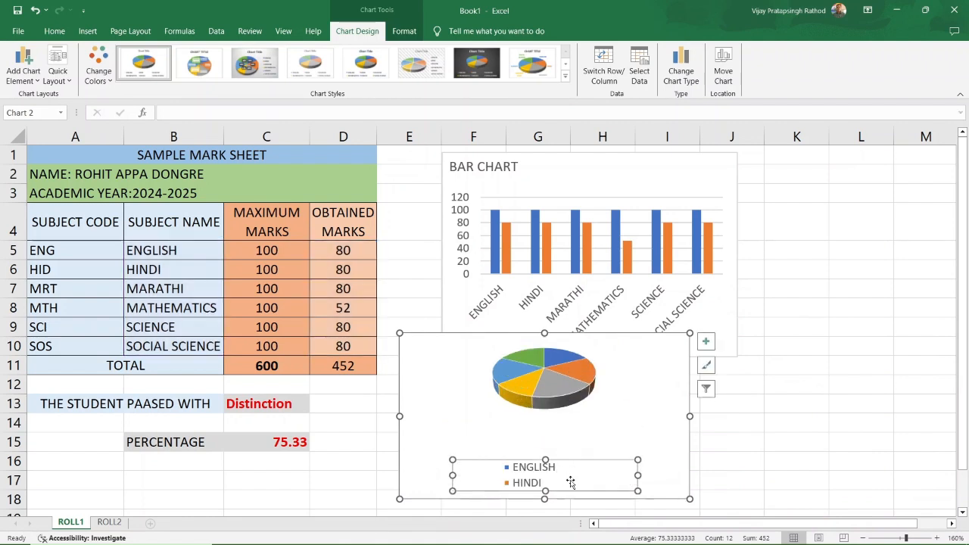
{"action": "left_click_drag", "start_coordinate": [637, 475], "coordinate": [682, 475]}
{"action": "left_click_drag", "start_coordinate": [452, 475], "coordinate": [408, 475]}
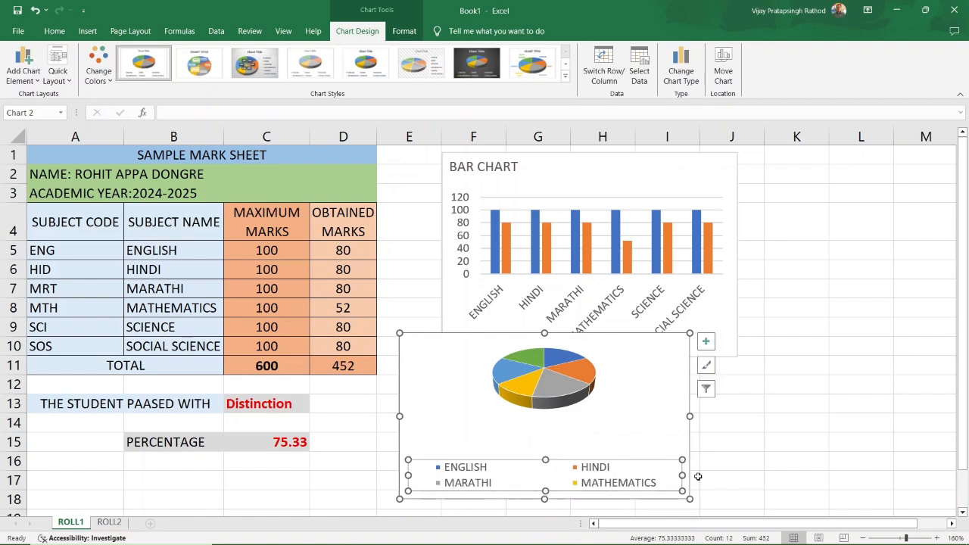
Widen the pie chart and enlarge the pie within its plot area, keeping slices unexploded.
{"action": "left_click_drag", "start_coordinate": [687, 416], "coordinate": [713, 416]}
{"action": "left_click", "coordinate": [563, 397]}
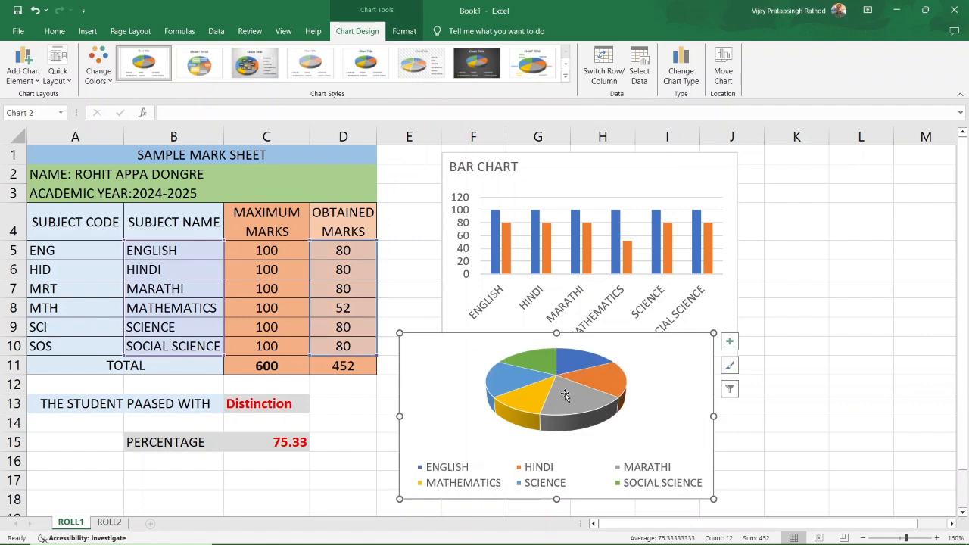
{"action": "left_click_drag", "start_coordinate": [560, 418], "coordinate": [560, 422]}
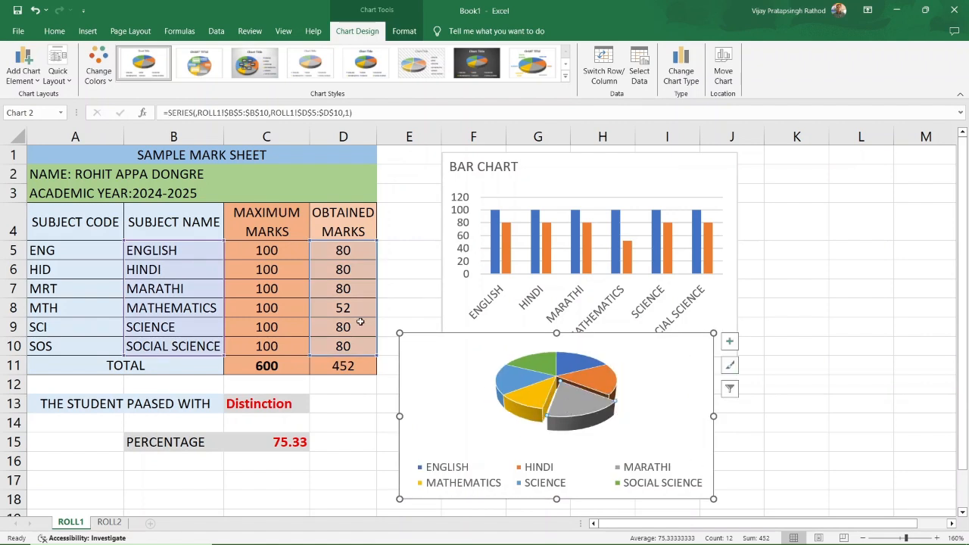
{"action": "left_click", "coordinate": [35, 10]}
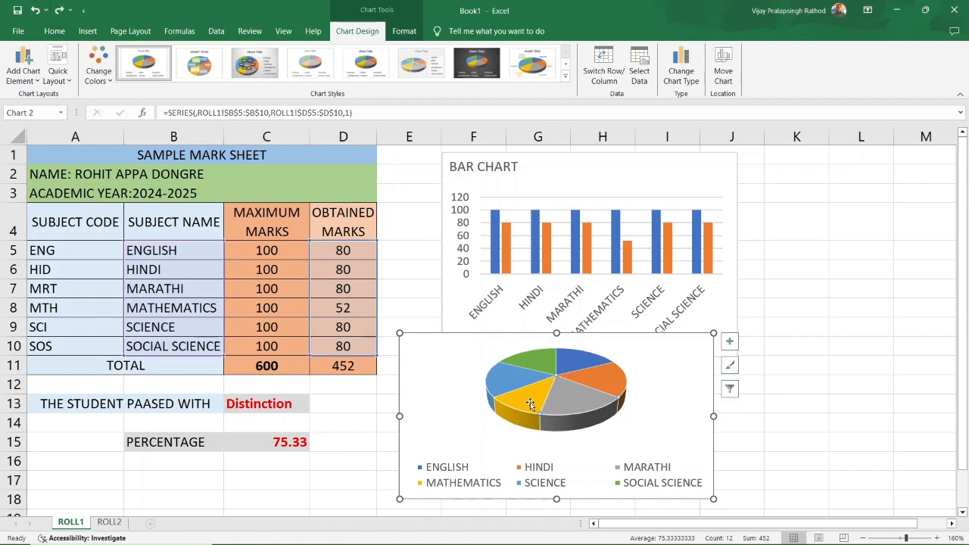
{"action": "left_click", "coordinate": [632, 399]}
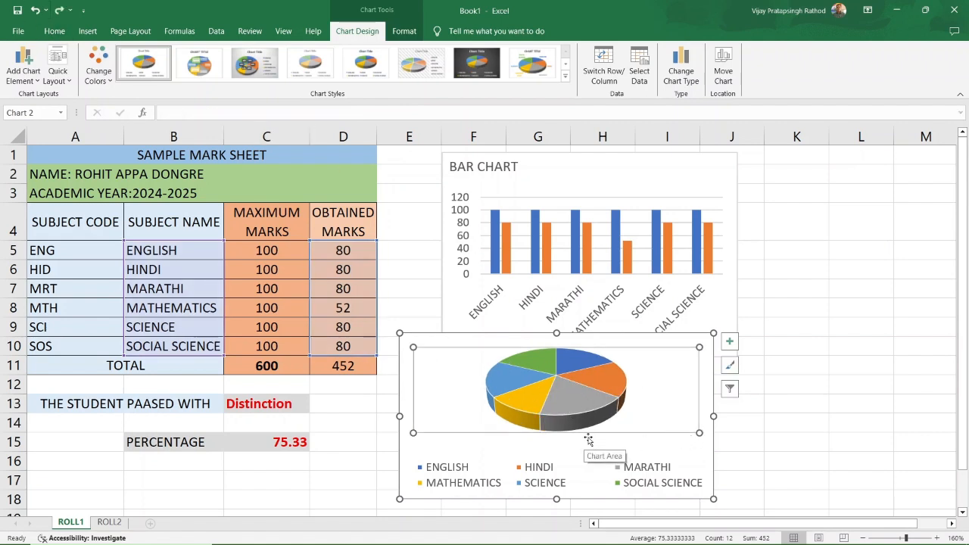
{"action": "mouse_move", "coordinate": [699, 434]}
{"action": "left_mouse_down"}
{"action": "mouse_move", "coordinate": [694, 454]}
{"action": "mouse_move", "coordinate": [684, 440]}
{"action": "mouse_move", "coordinate": [713, 441]}
{"action": "left_mouse_up"}
{"action": "left_click", "coordinate": [925, 443]}
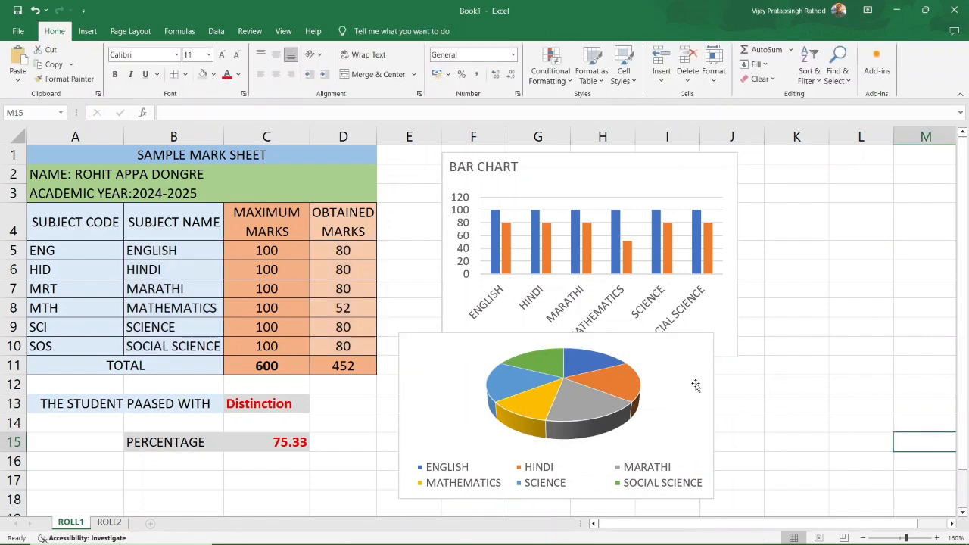
Enter new marks of 20 for English, 30 for Hindi, 50 for Marathi and 40 for Science.
{"action": "left_click", "coordinate": [356, 304]}
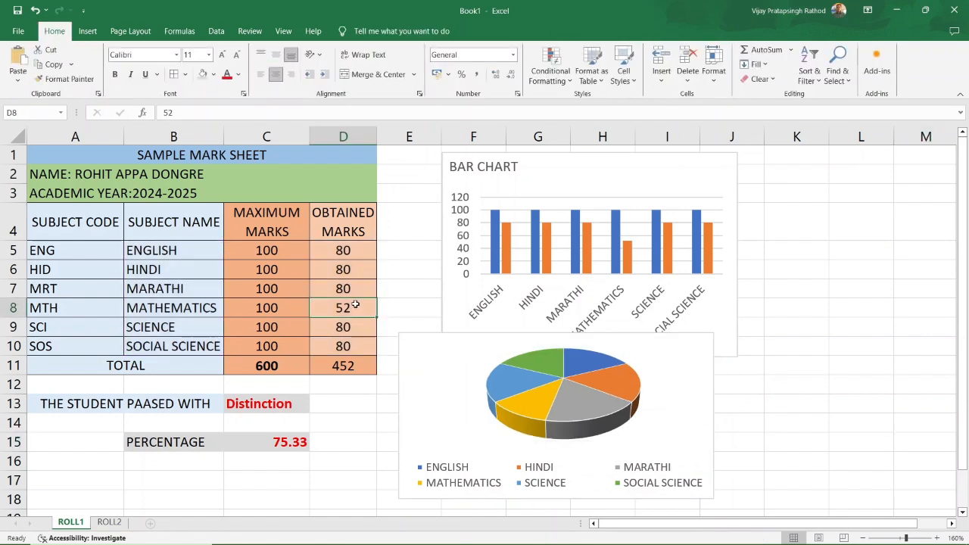
{"action": "left_click", "coordinate": [348, 250]}
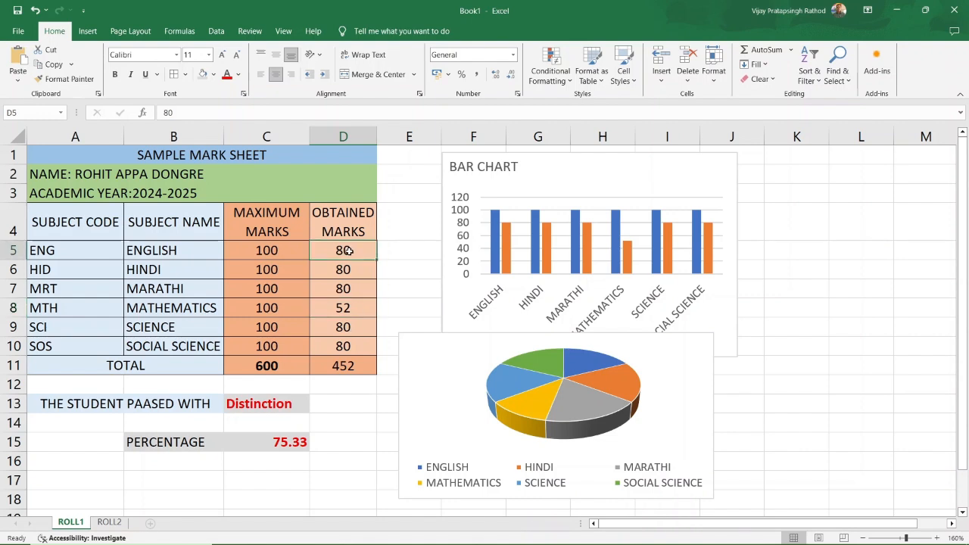
{"action": "type", "text": "20"}
{"action": "key", "text": "Return"}
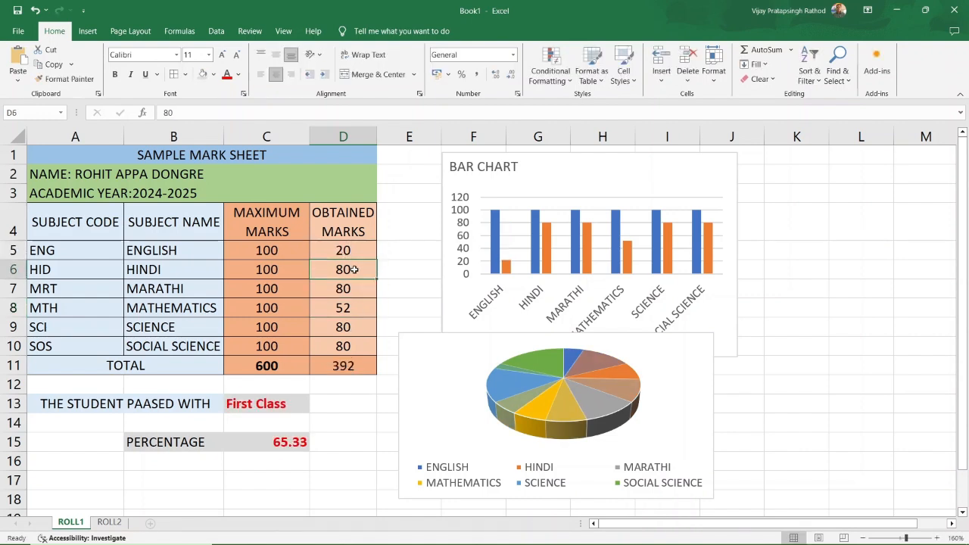
{"action": "type", "text": "30"}
{"action": "key", "text": "Return"}
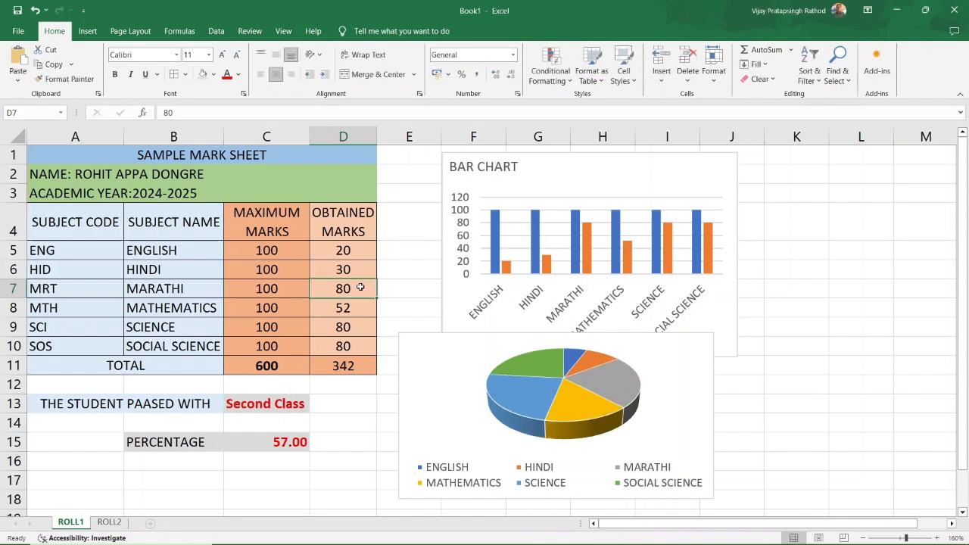
{"action": "type", "text": "50"}
{"action": "key", "text": "Return"}
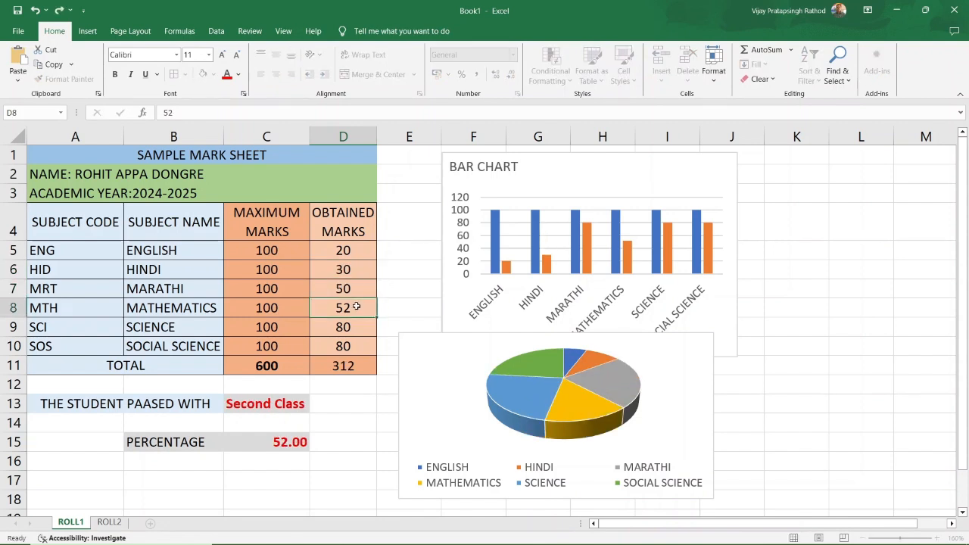
{"action": "left_click", "coordinate": [355, 327]}
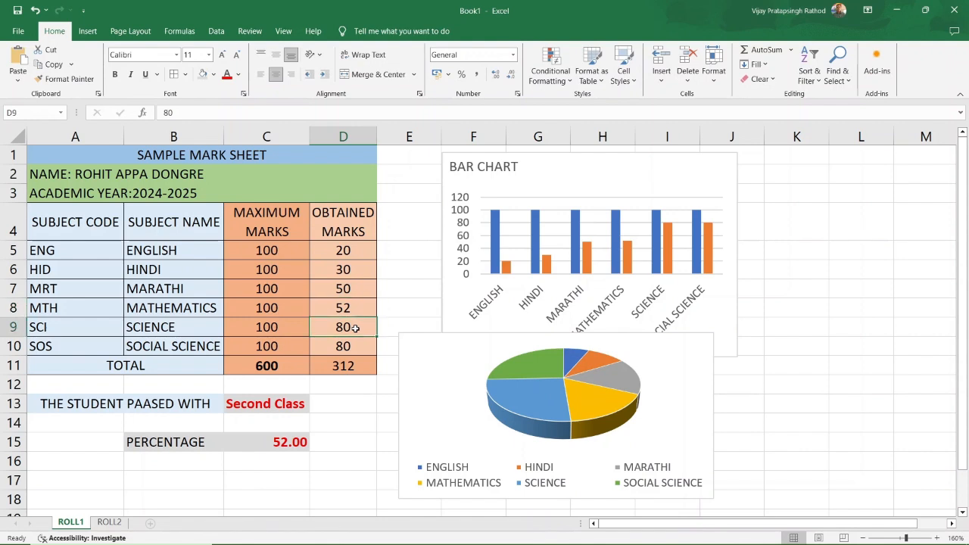
{"action": "type", "text": "40"}
{"action": "key", "text": "Return"}
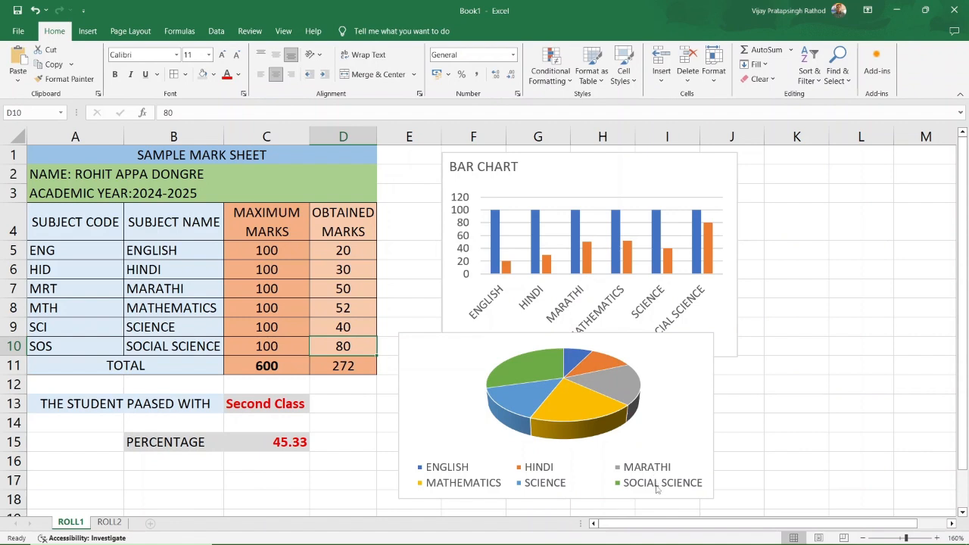
{"action": "left_click", "coordinate": [526, 371]}
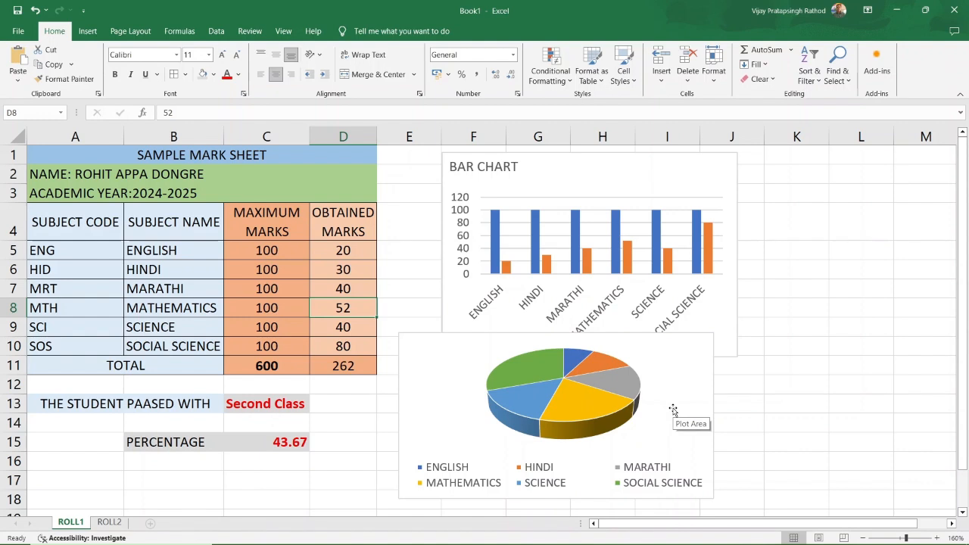
Nudge the pie chart right and down so the bar chart's subject labels show again.
{"action": "left_click", "coordinate": [636, 365]}
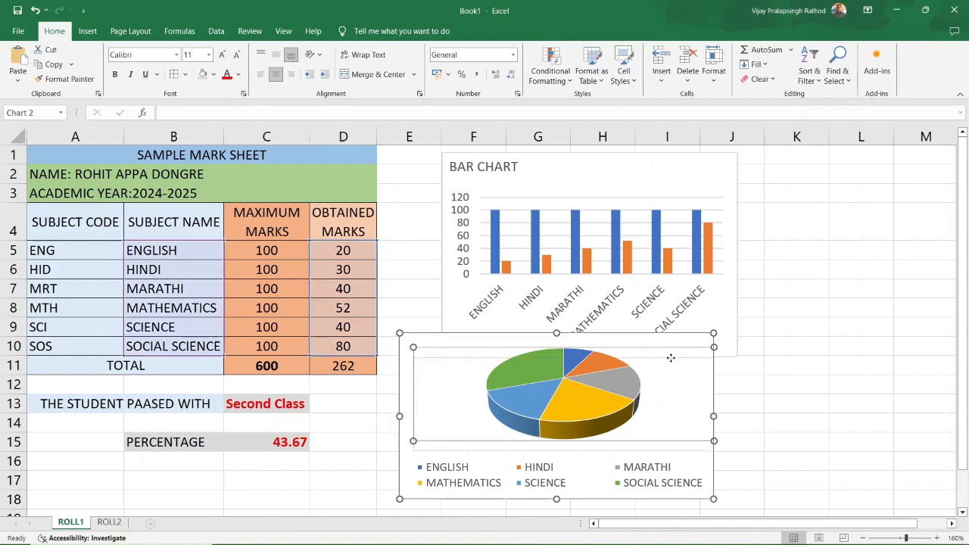
{"action": "left_click", "coordinate": [681, 347]}
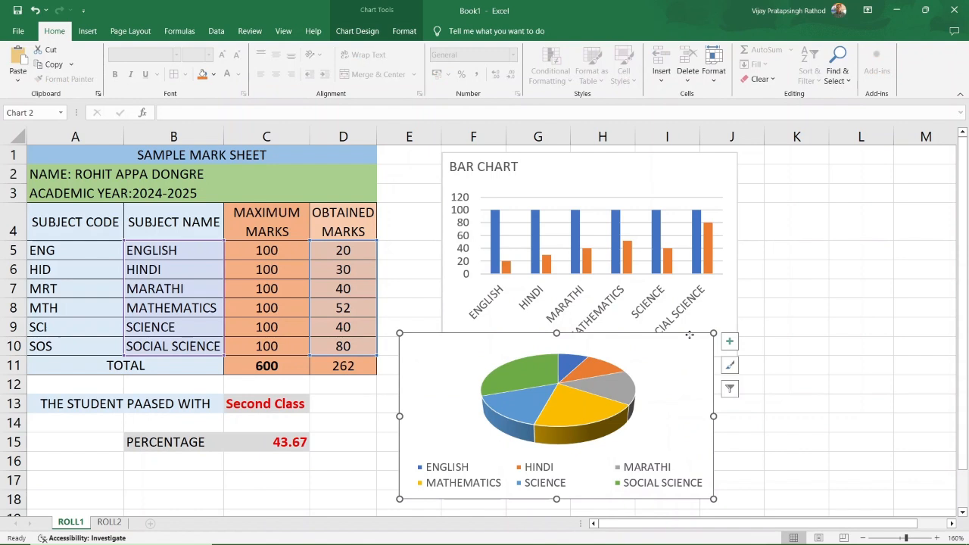
{"action": "left_click_drag", "start_coordinate": [689, 335], "coordinate": [725, 352]}
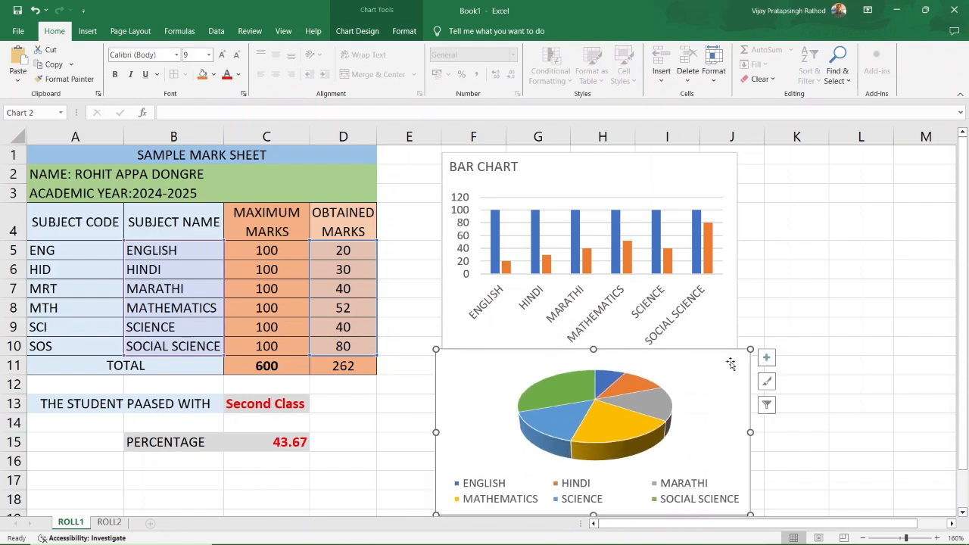
{"action": "left_click", "coordinate": [824, 347]}
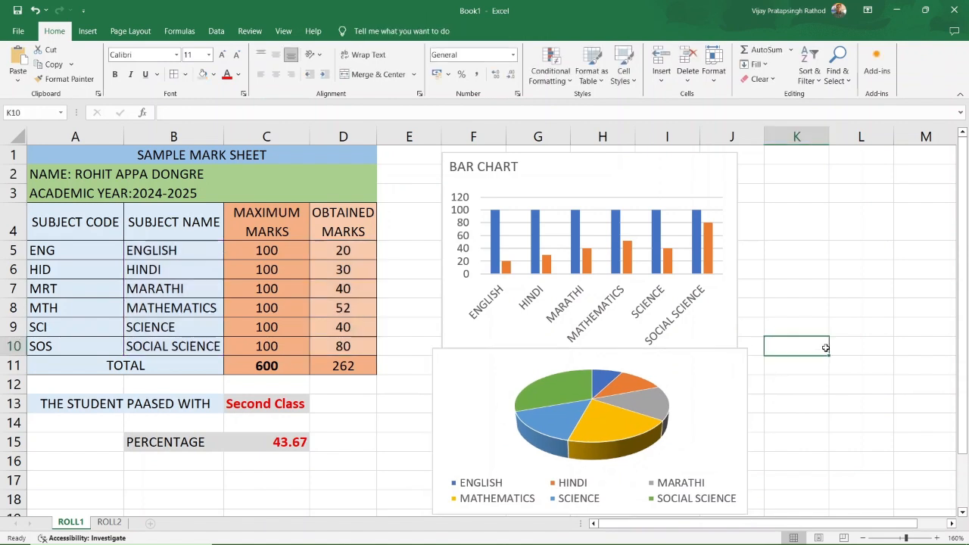